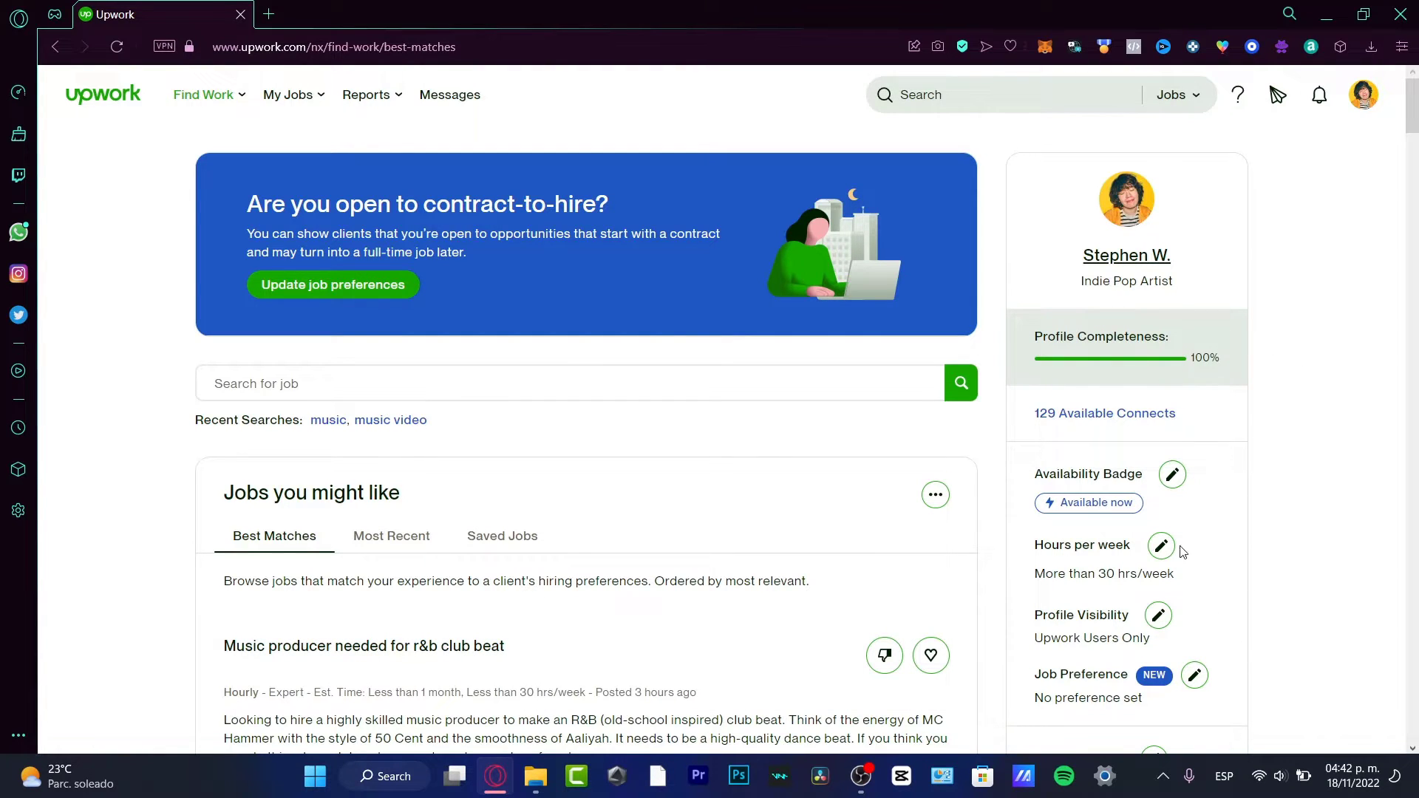
# - Open Upwork's Help & Support center from the page footer
pyautogui.scroll(-10, 1208, 558)
pyautogui.scroll(10, 1242, 481)
pyautogui.scroll(-3, 1287, 292)
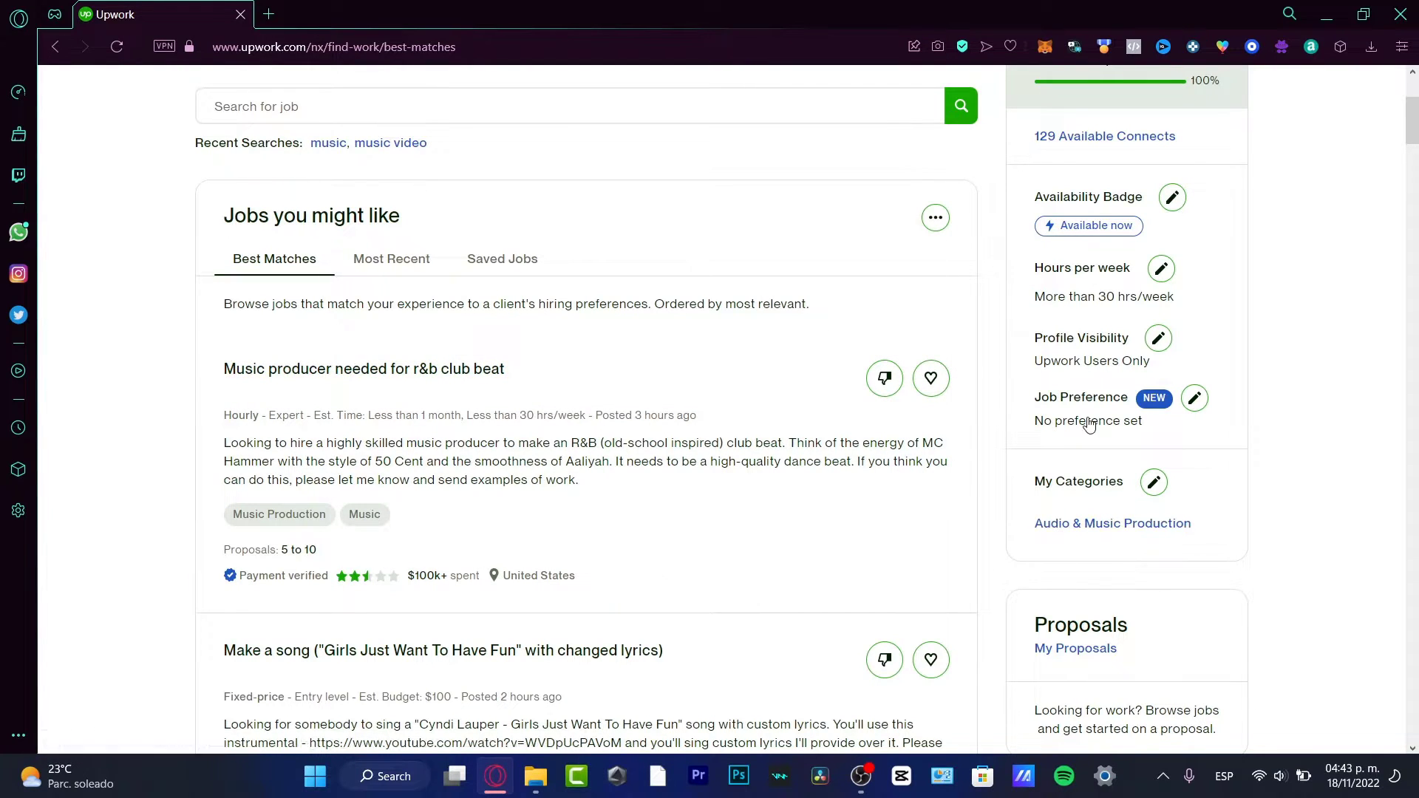
pyautogui.scroll(3, 1023, 538)
pyautogui.scroll(-3, 1020, 543)
pyautogui.scroll(-12, 1267, 340)
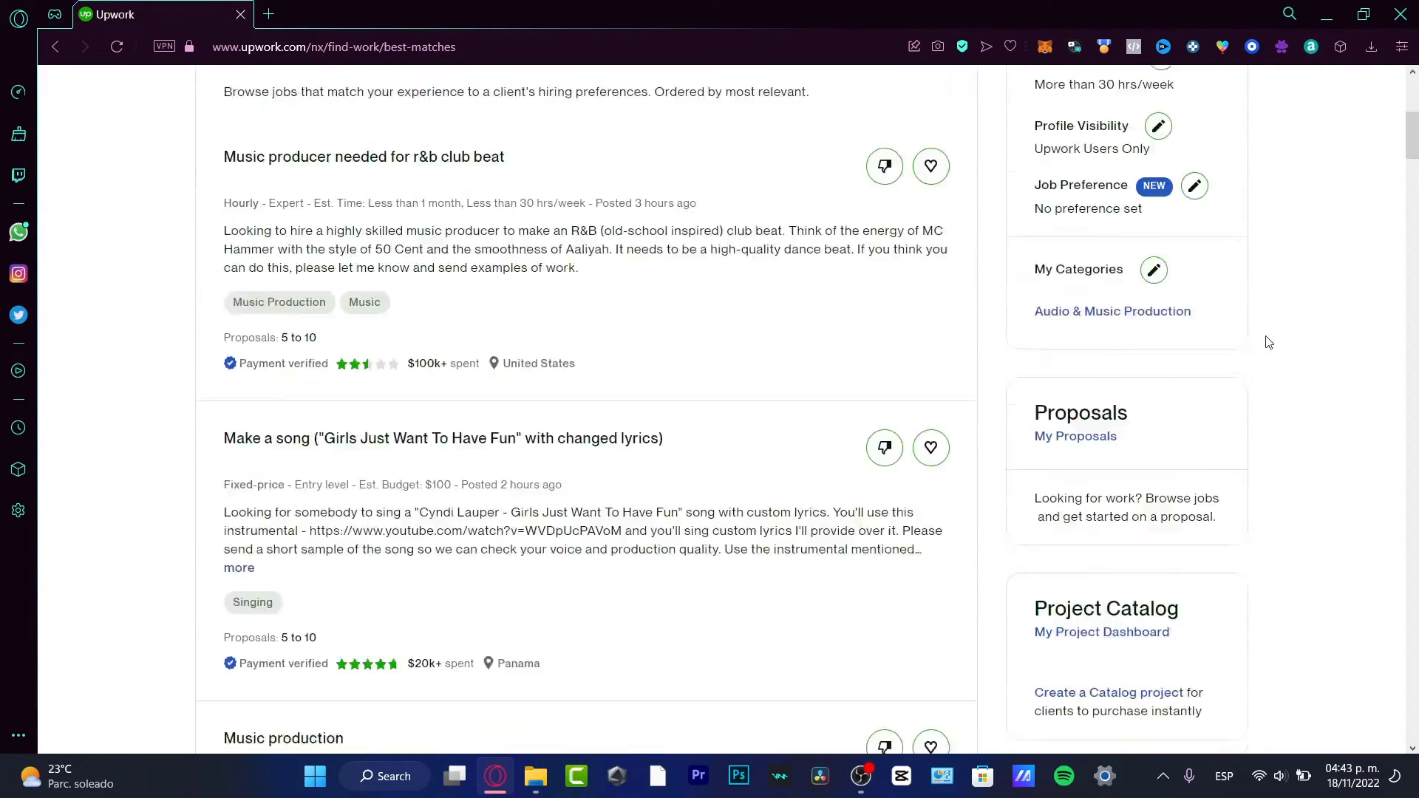
pyautogui.scroll(-20, 1267, 342)
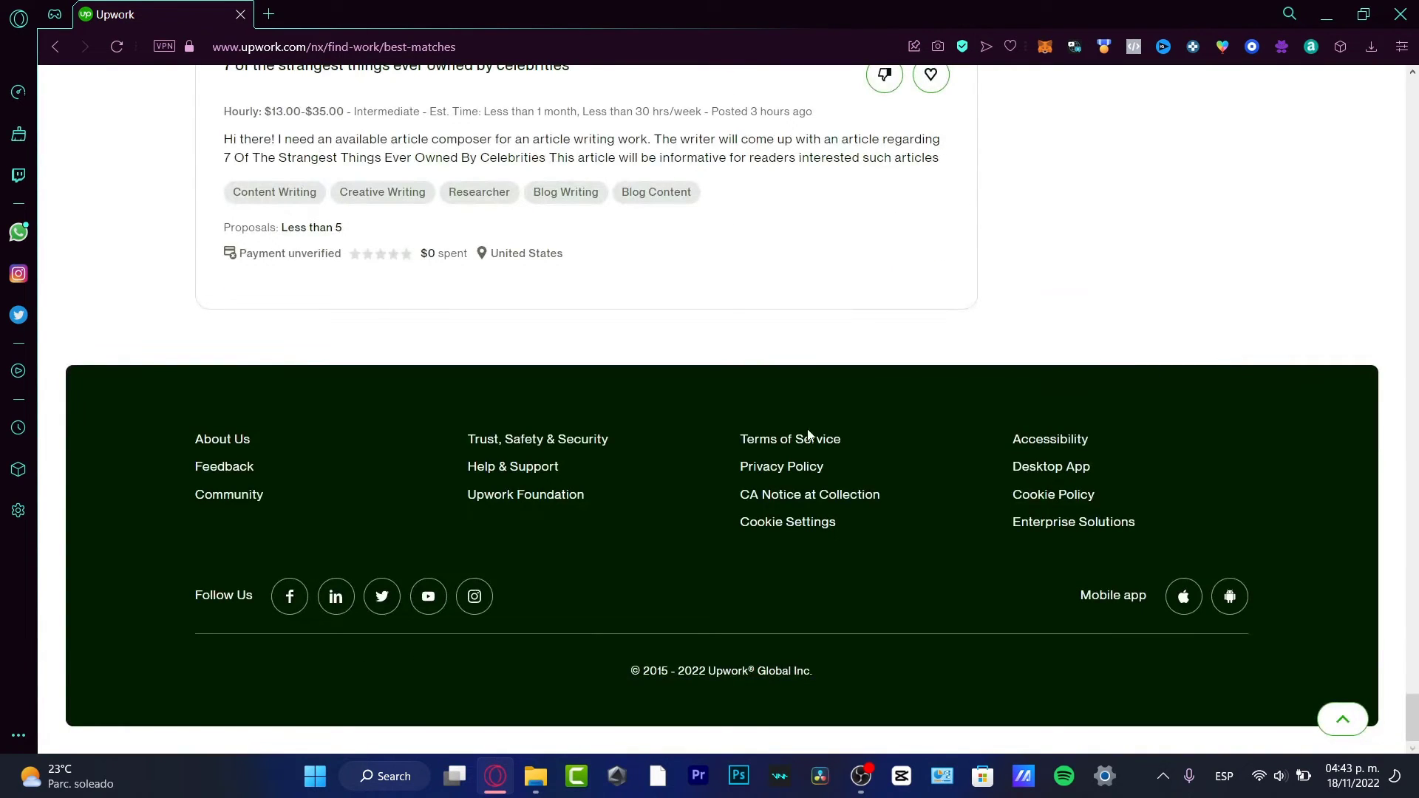
pyautogui.click(499, 468)
# - Open the Apps card under Browse help categories
pyautogui.scroll(-4, 1240, 361)
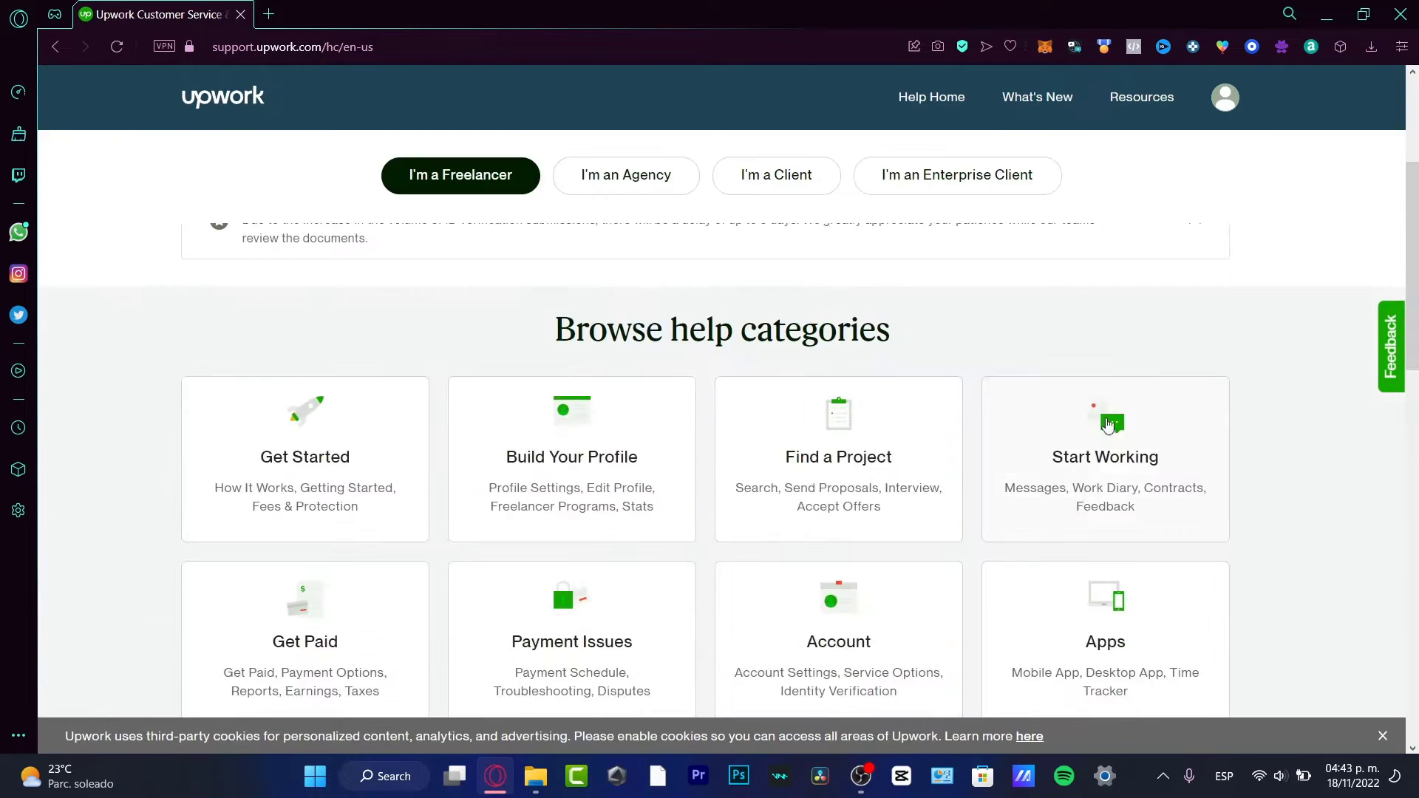
pyautogui.moveTo(896, 342); pyautogui.dragTo(570, 342)
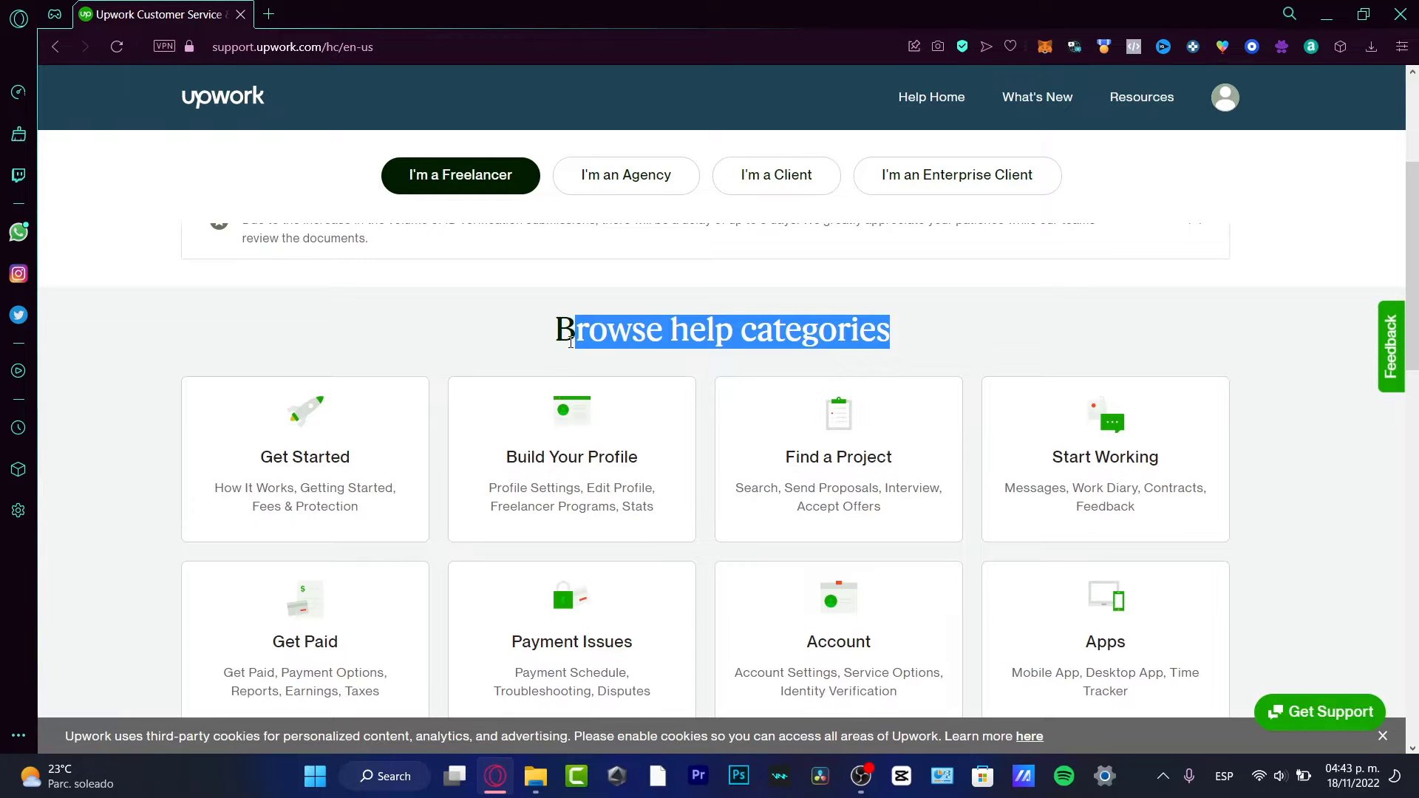
pyautogui.scroll(-3, 1246, 320)
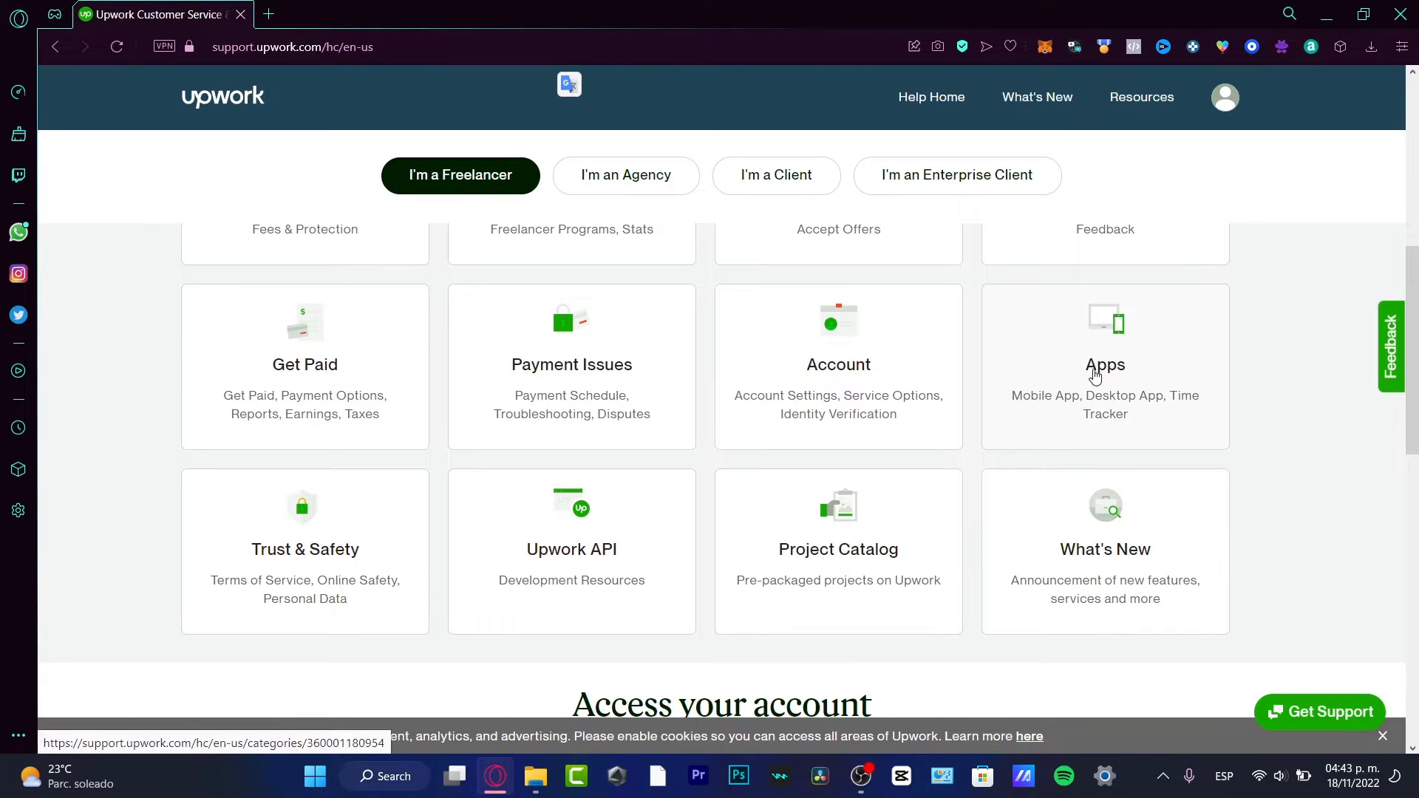
pyautogui.click(1140, 377)
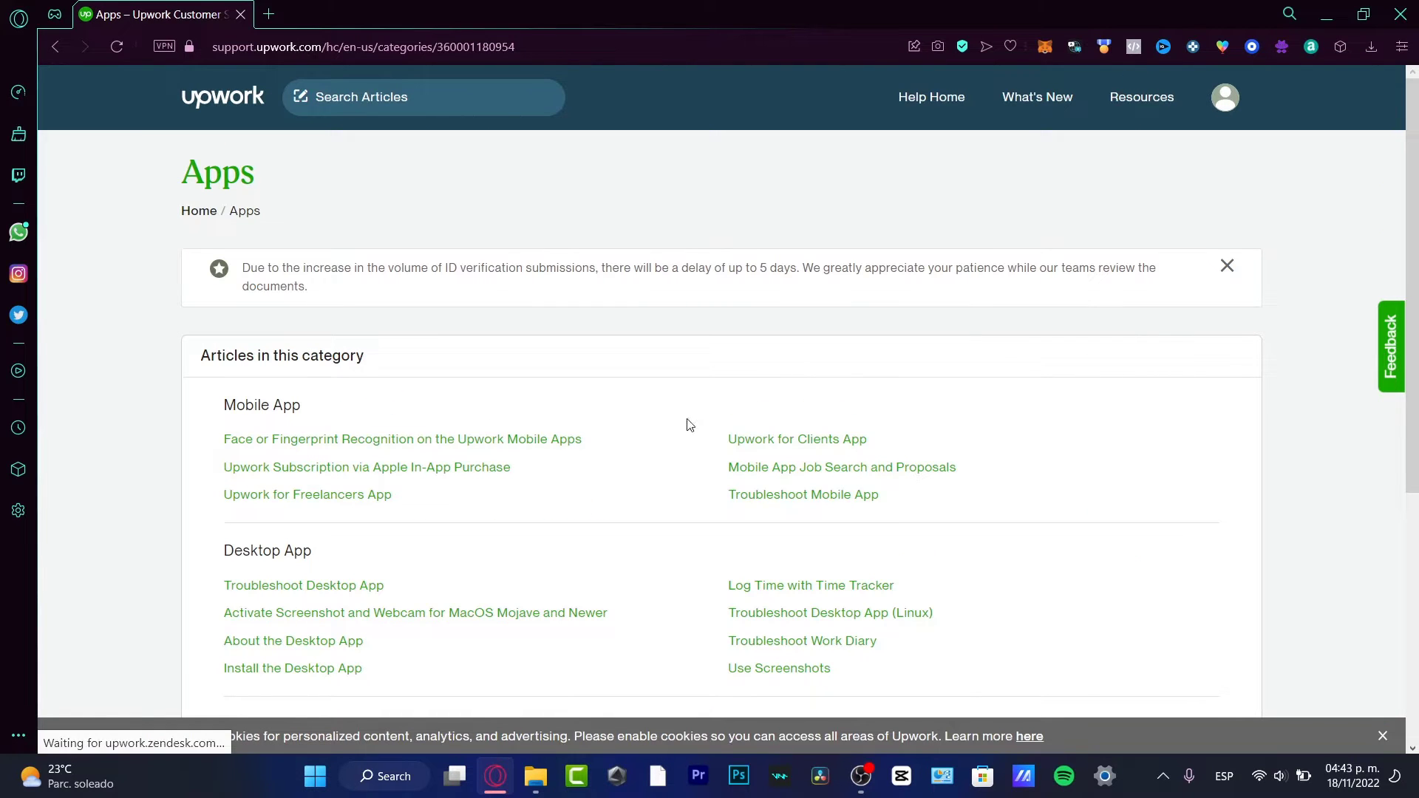
pyautogui.scroll(-3, 306, 427)
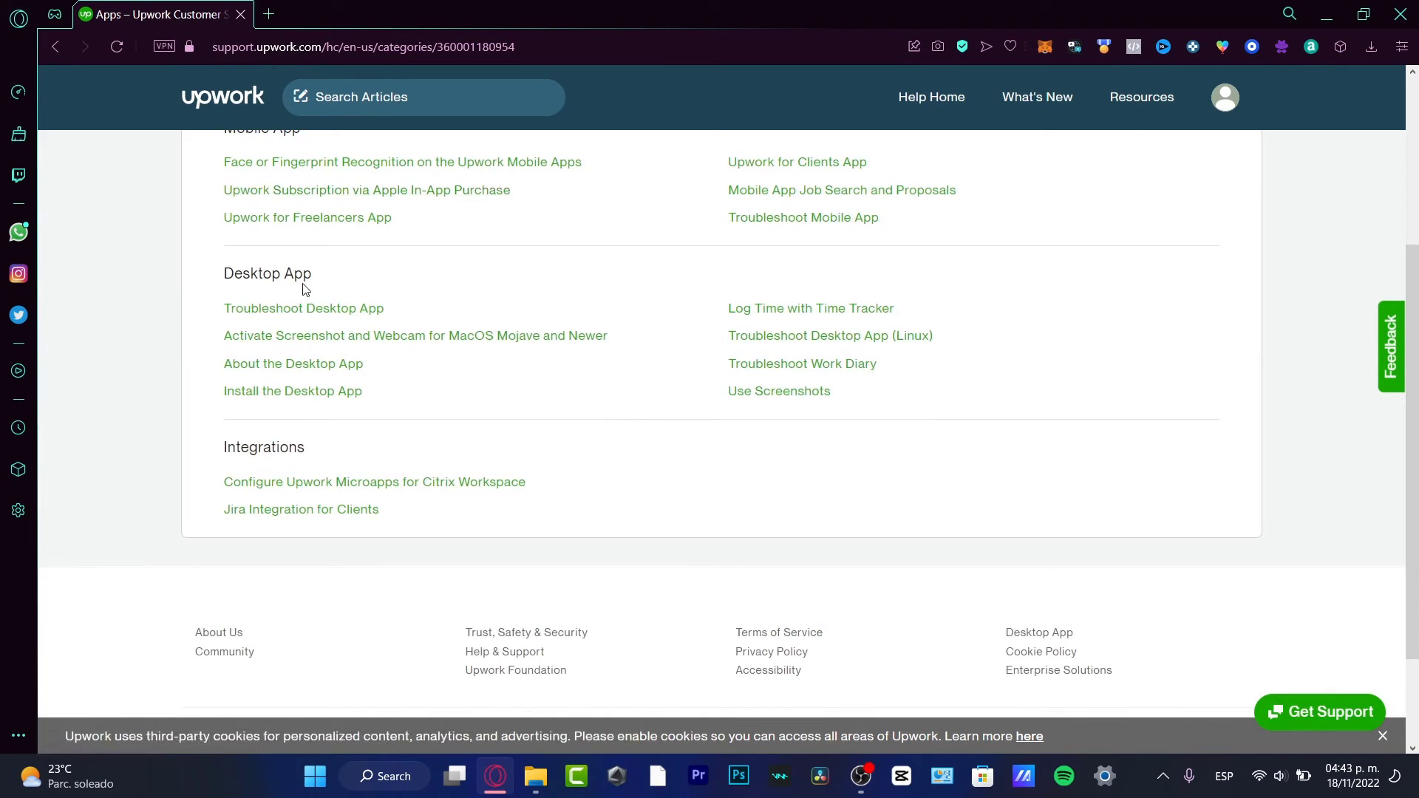
pyautogui.moveTo(326, 446); pyautogui.dragTo(258, 447)
pyautogui.click(474, 434)
# - Open the 'Log Time with Time Tracker' article and read its opening instructions
pyautogui.click(875, 314)
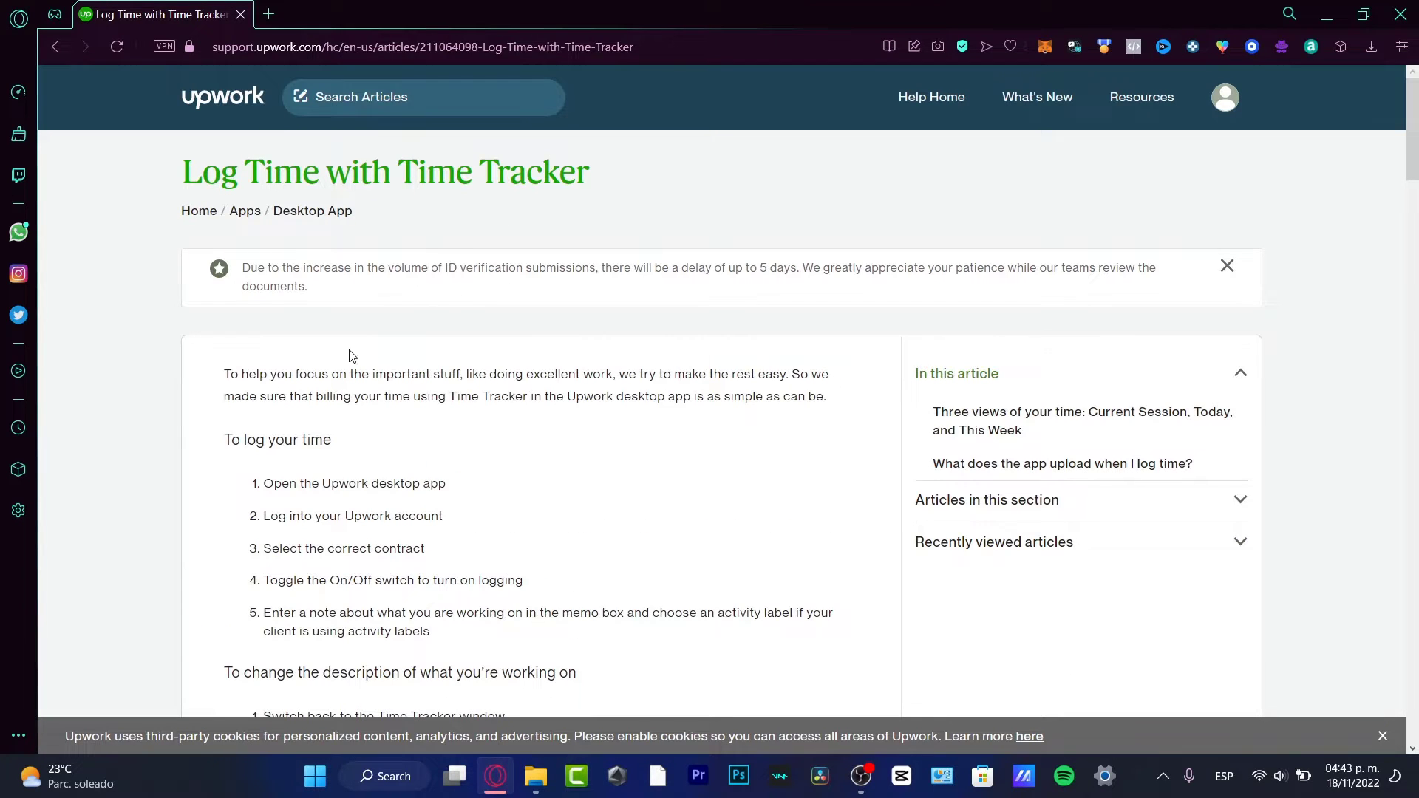
pyautogui.moveTo(314, 374); pyautogui.dragTo(605, 397)
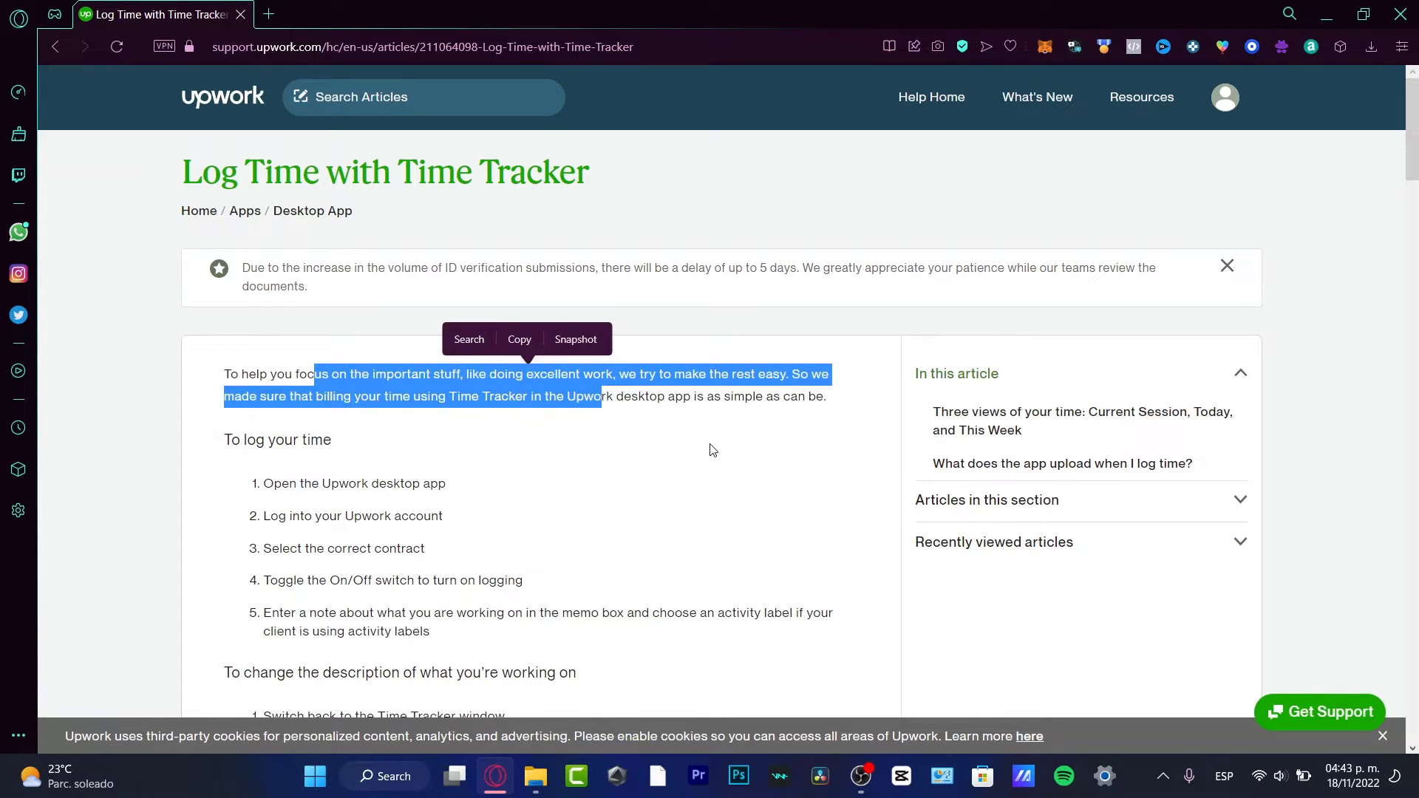
pyautogui.click(466, 436)
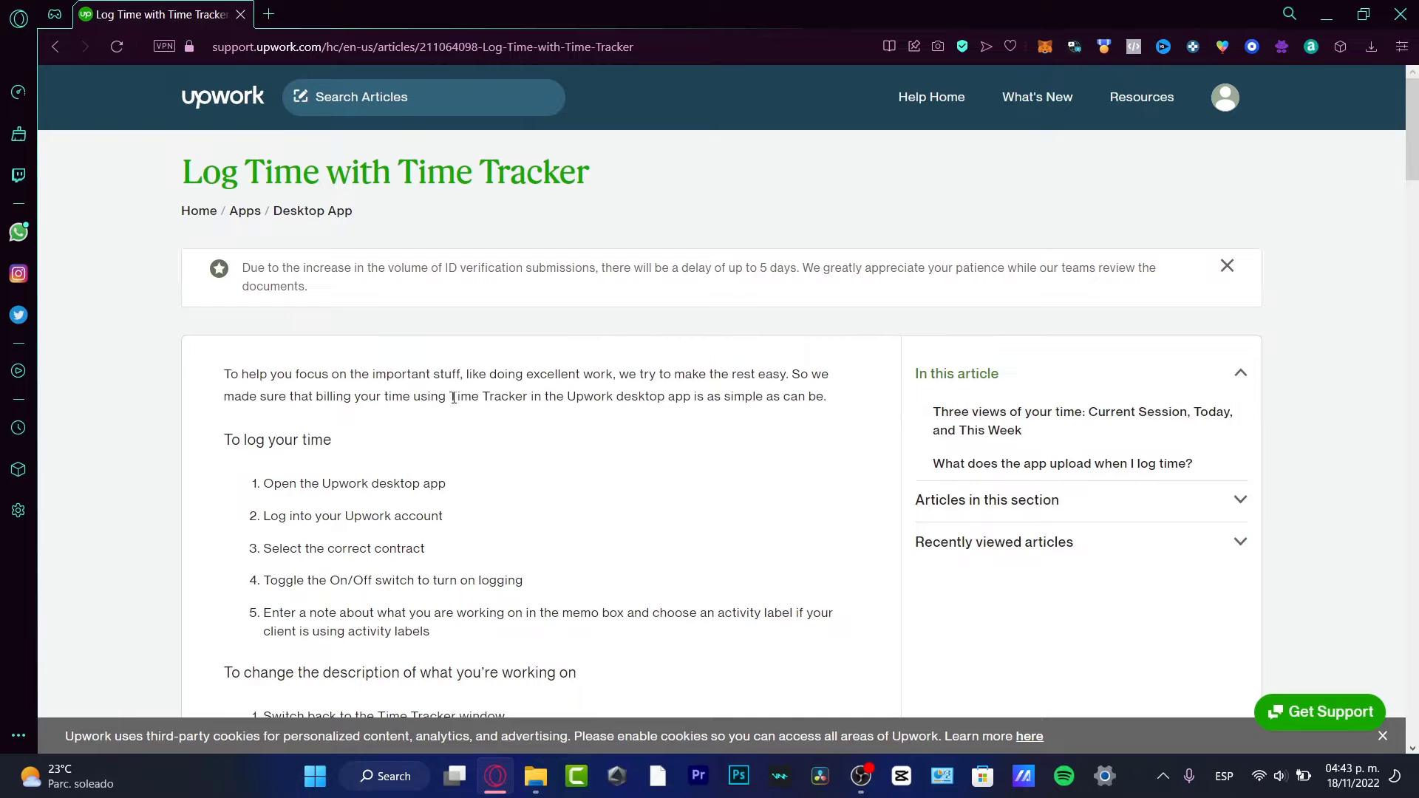
pyautogui.moveTo(456, 398); pyautogui.dragTo(817, 399)
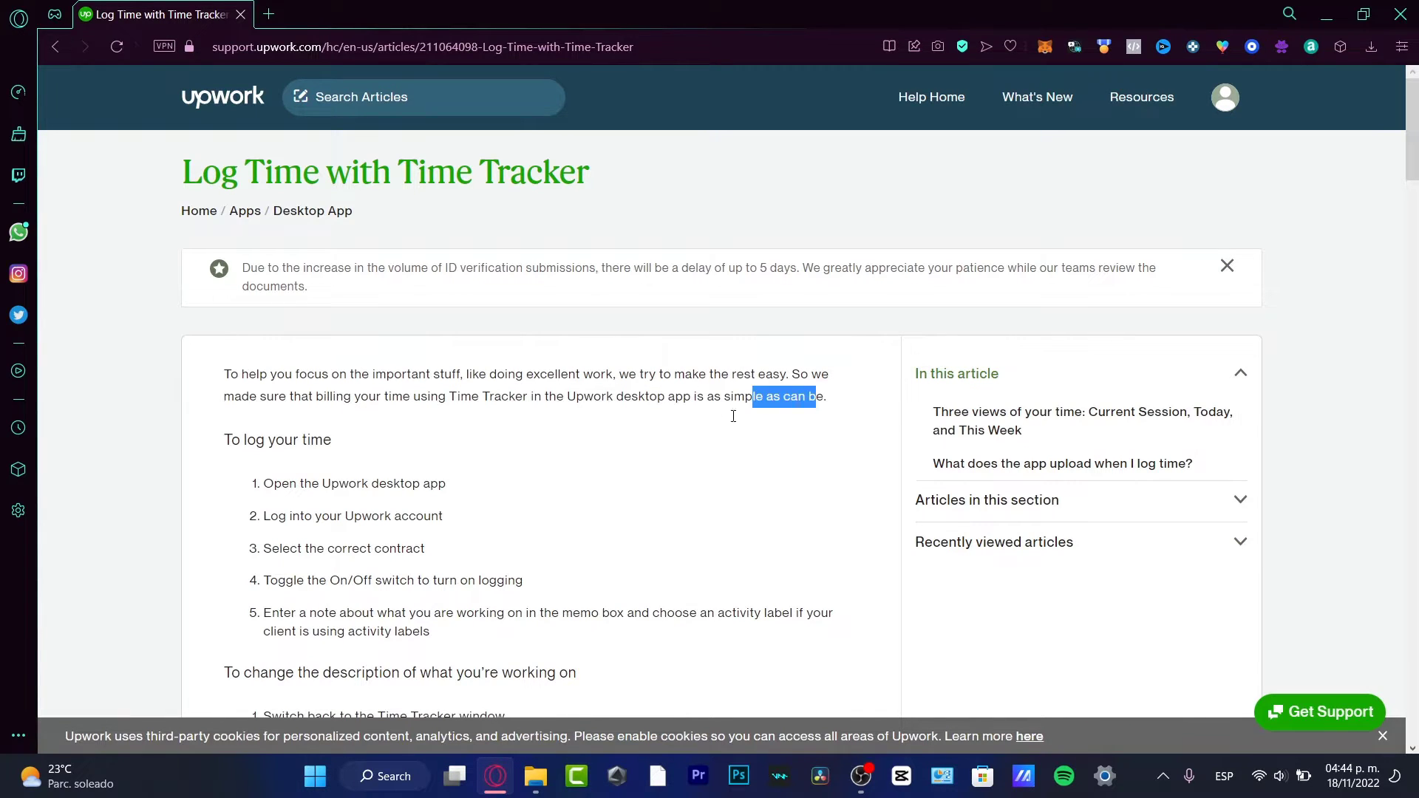
pyautogui.moveTo(333, 441); pyautogui.dragTo(246, 440)
pyautogui.doubleClick(348, 484)
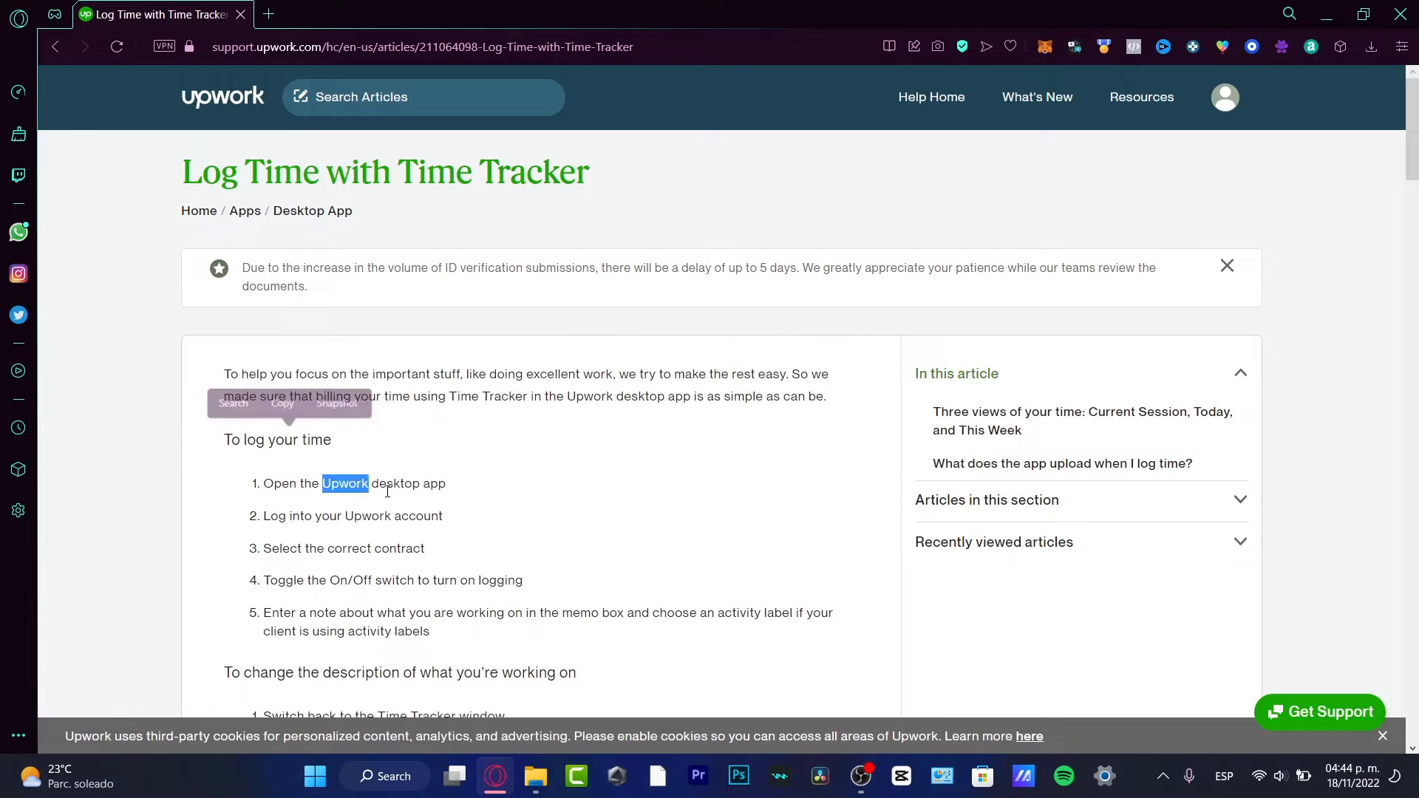
pyautogui.moveTo(422, 491); pyautogui.dragTo(551, 482)
pyautogui.scroll(-3, 551, 482)
pyautogui.moveTo(428, 271); pyautogui.dragTo(304, 239)
pyautogui.click(418, 318)
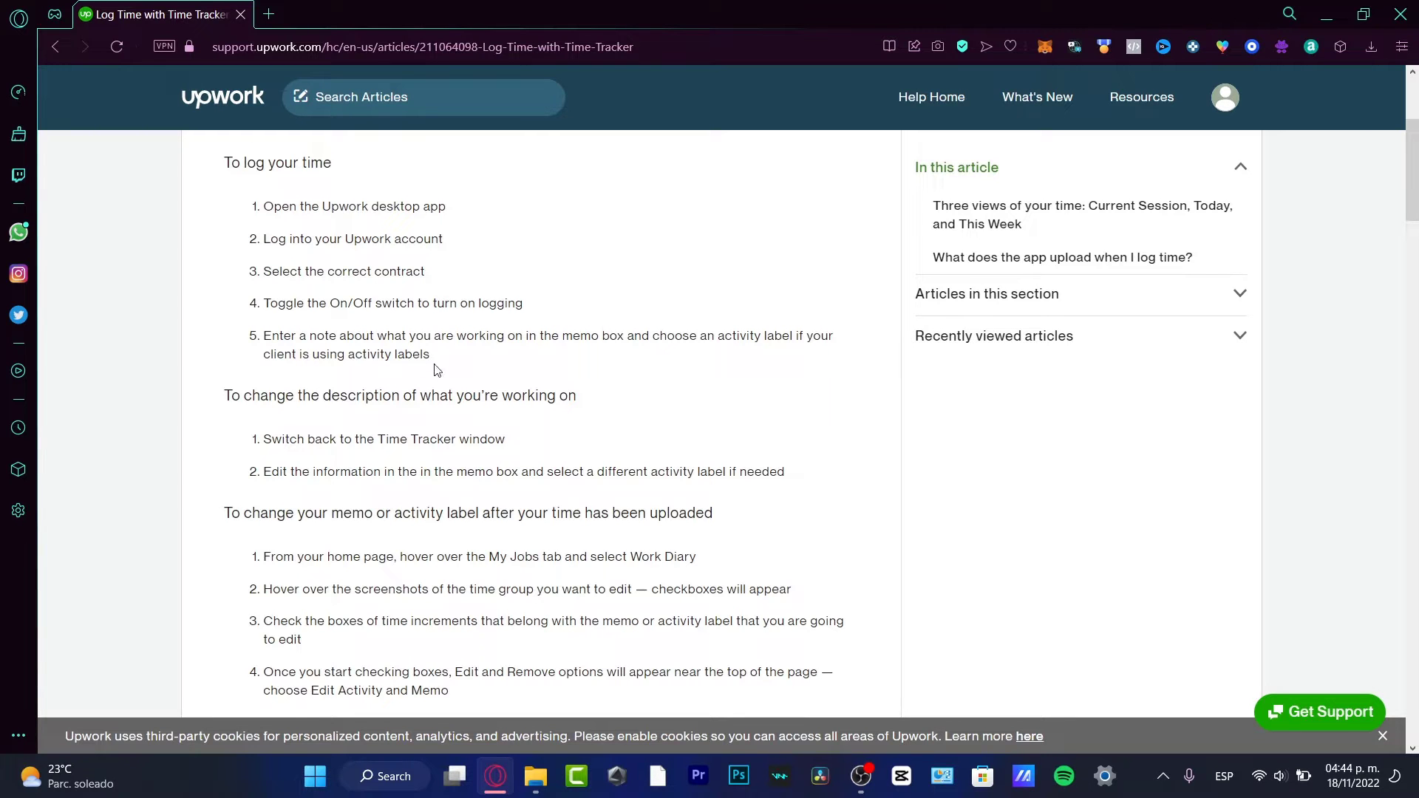
# - Scroll through the rest of the article on switching contracts and app settings
pyautogui.scroll(3, 632, 421)
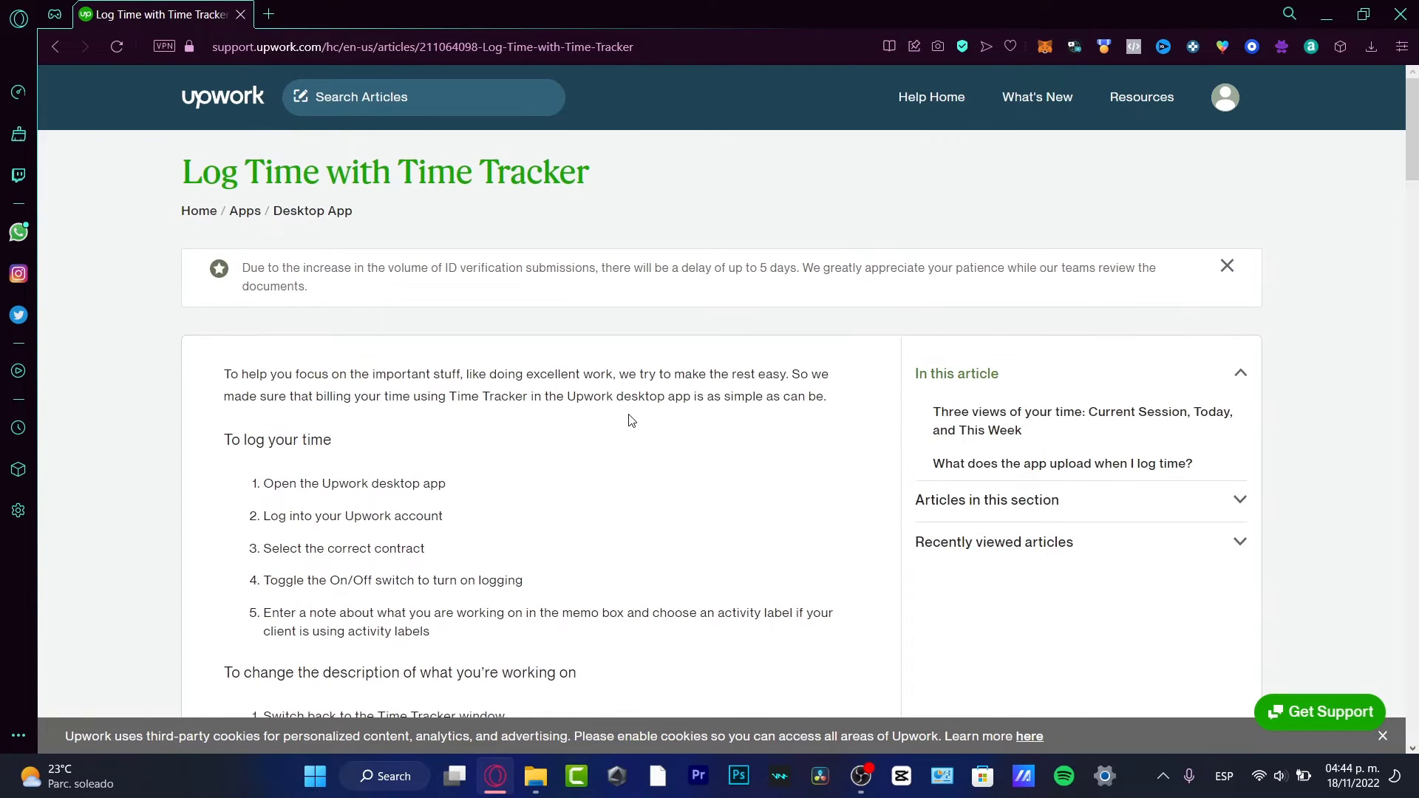
pyautogui.scroll(-8, 632, 421)
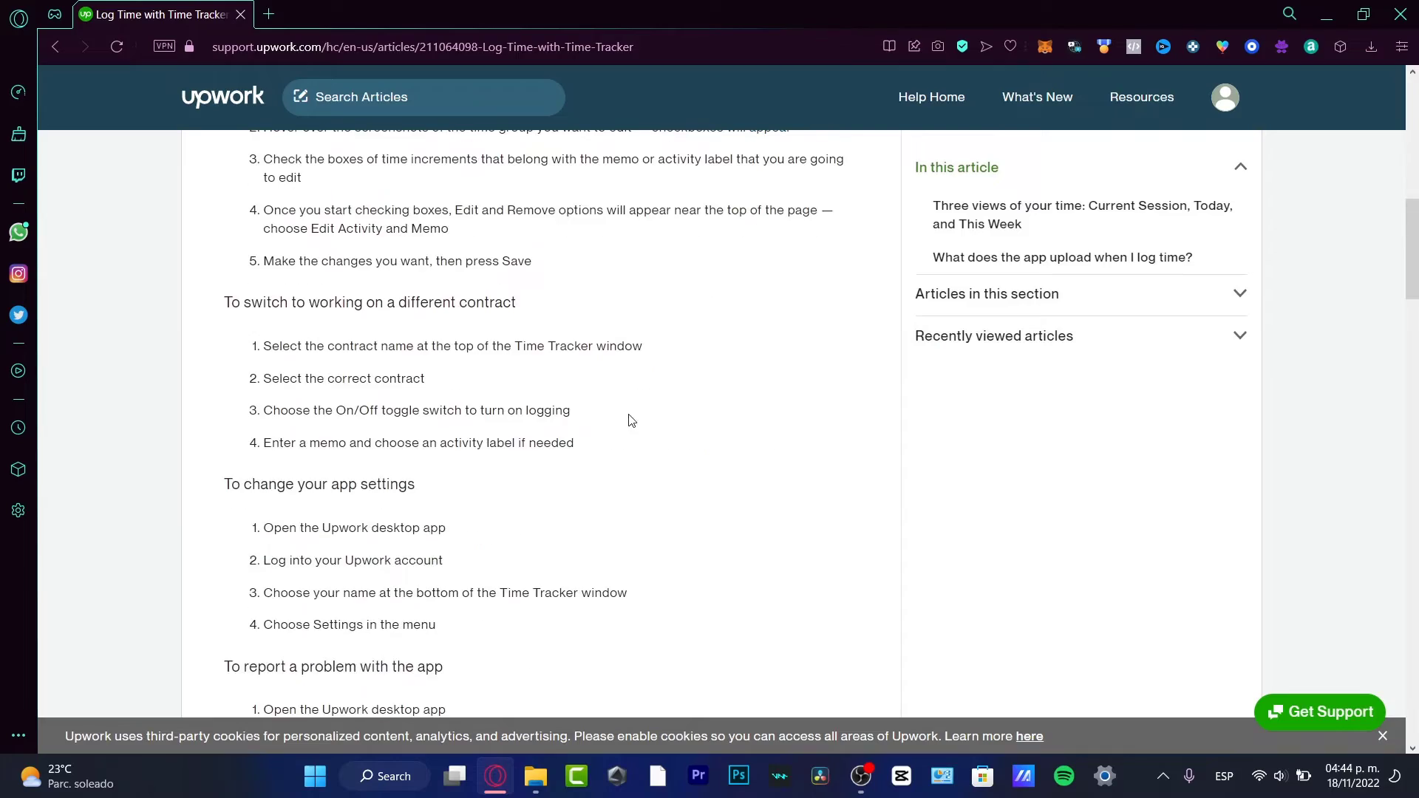
pyautogui.scroll(-6, 632, 420)
pyautogui.scroll(-6, 627, 434)
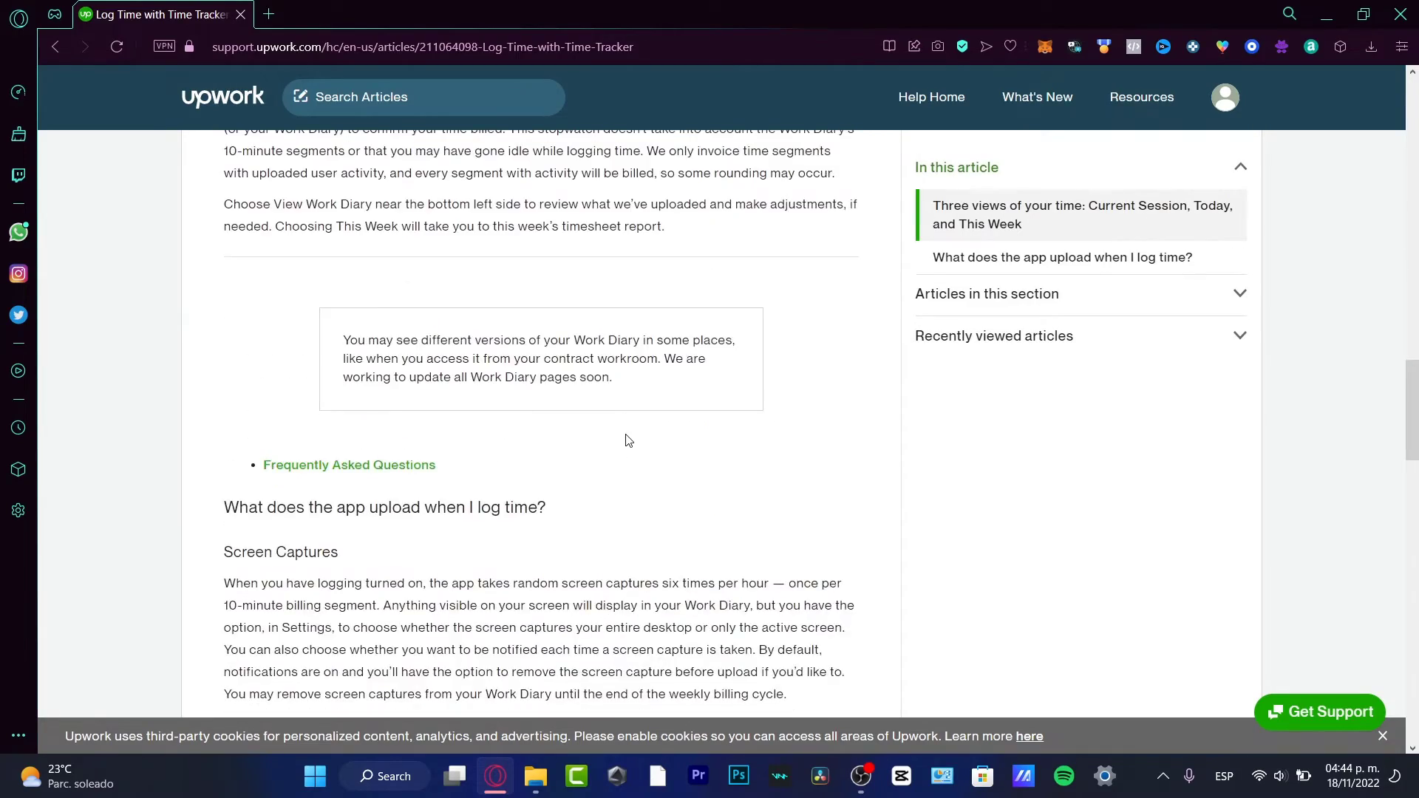
pyautogui.scroll(-7, 628, 441)
pyautogui.scroll(-10, 626, 440)
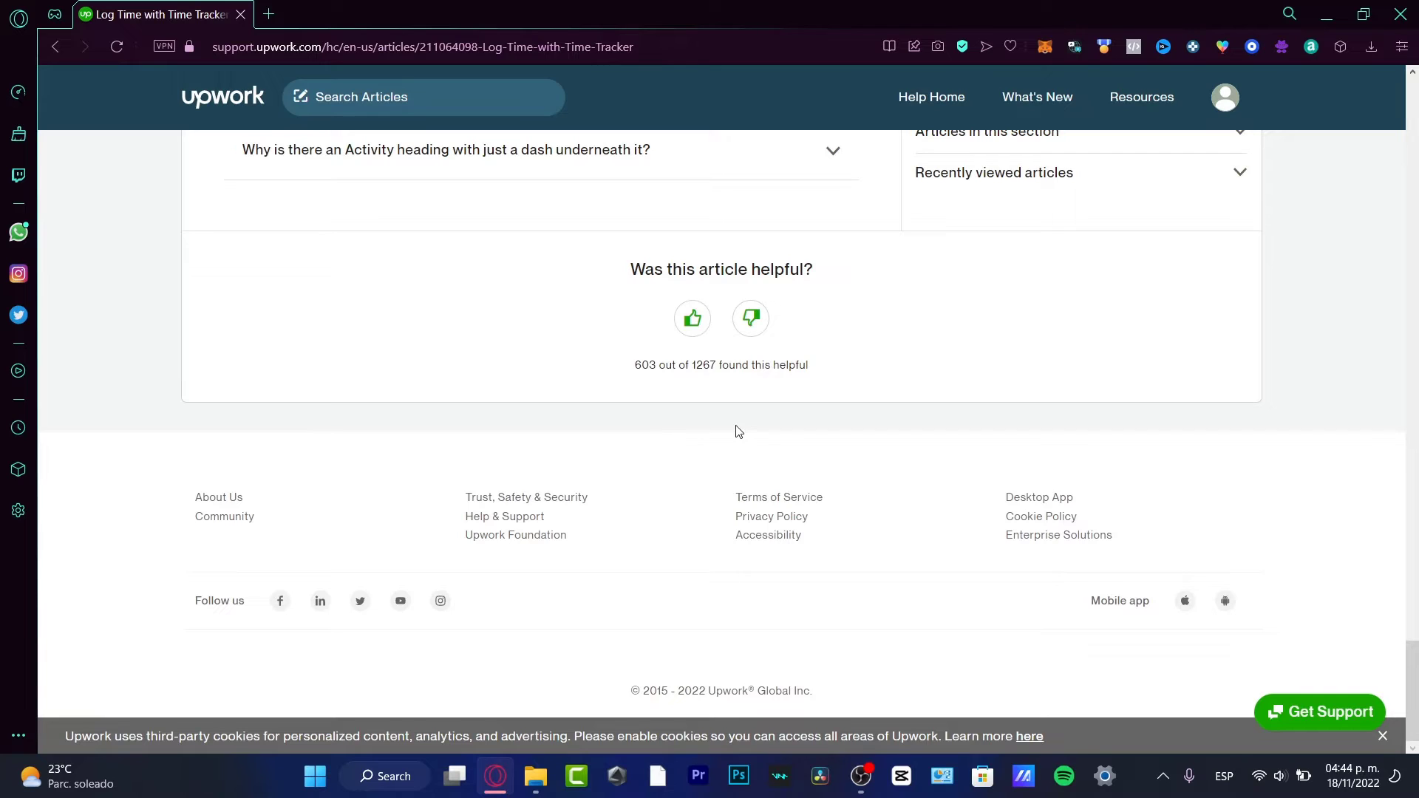
pyautogui.scroll(3, 795, 429)
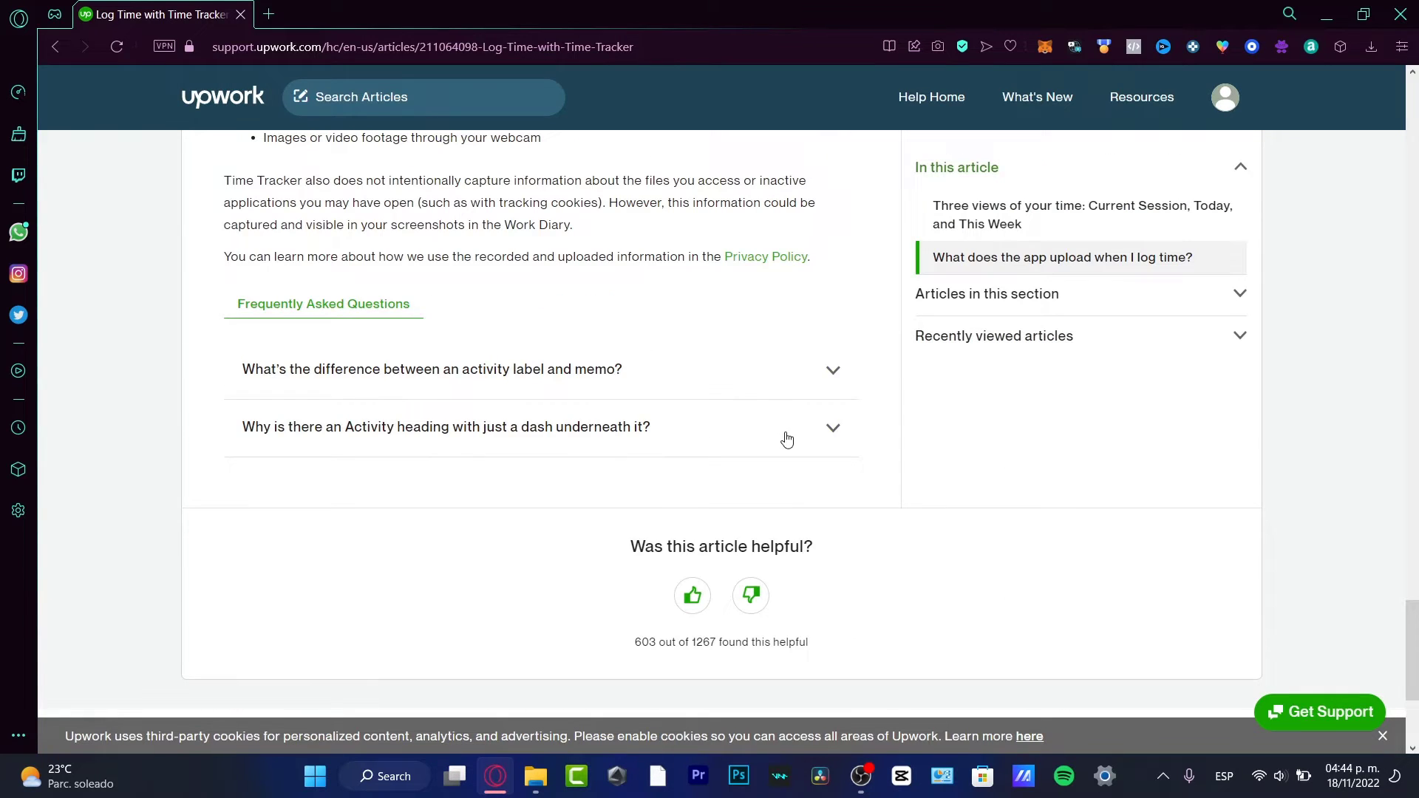
pyautogui.scroll(20, 787, 440)
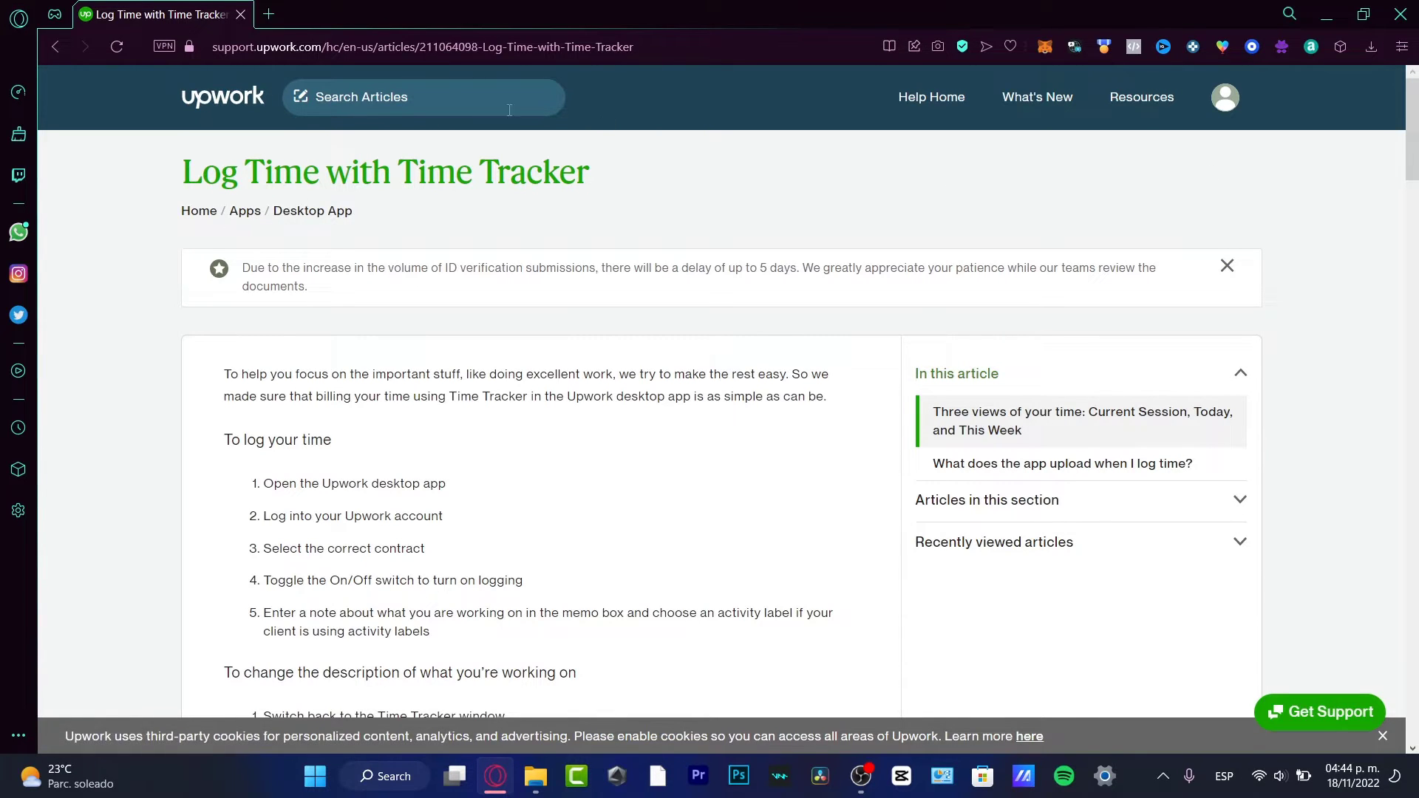
# - Search Google for 'upwork application' in a new tab and open the Upwork Desktop Application result
pyautogui.click(247, 102)
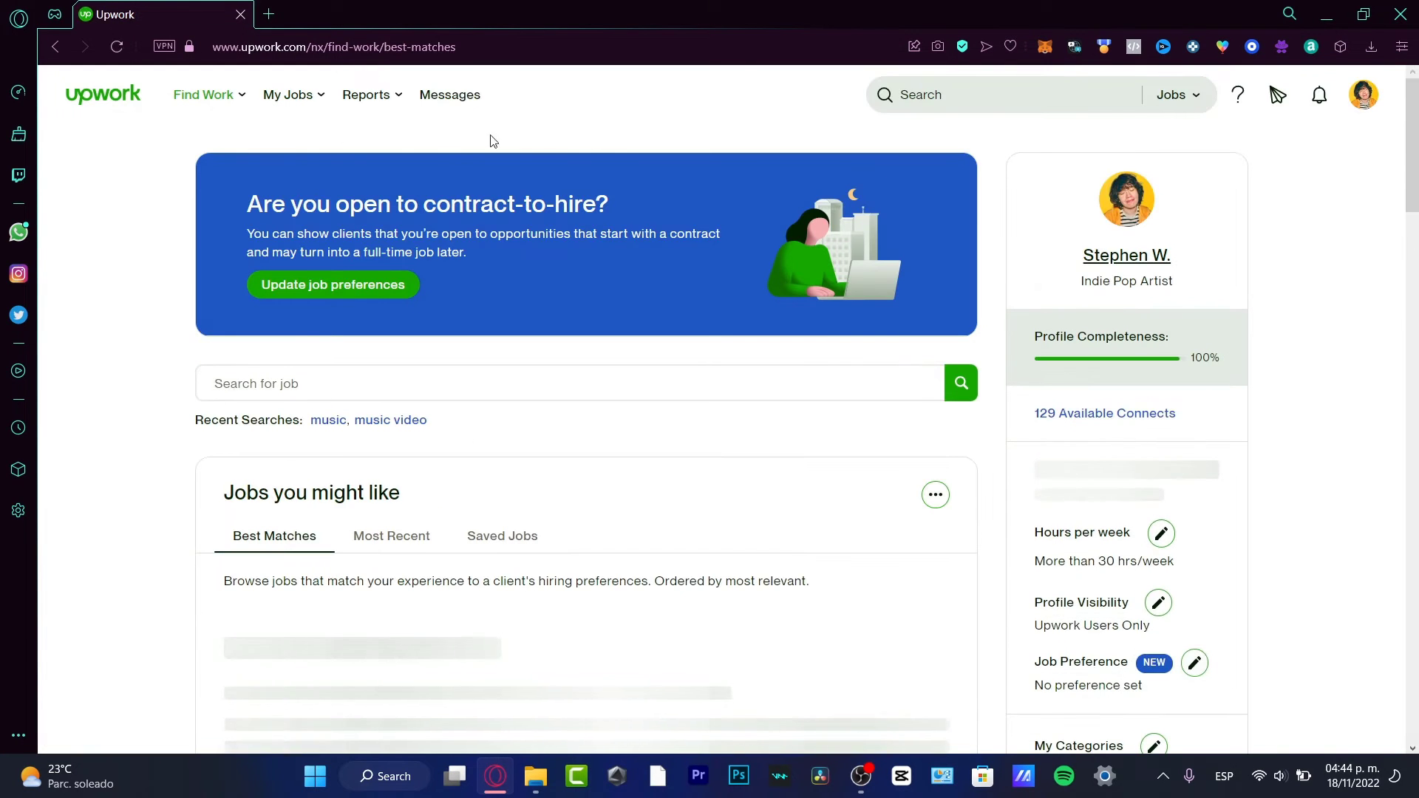
pyautogui.click(1362, 102)
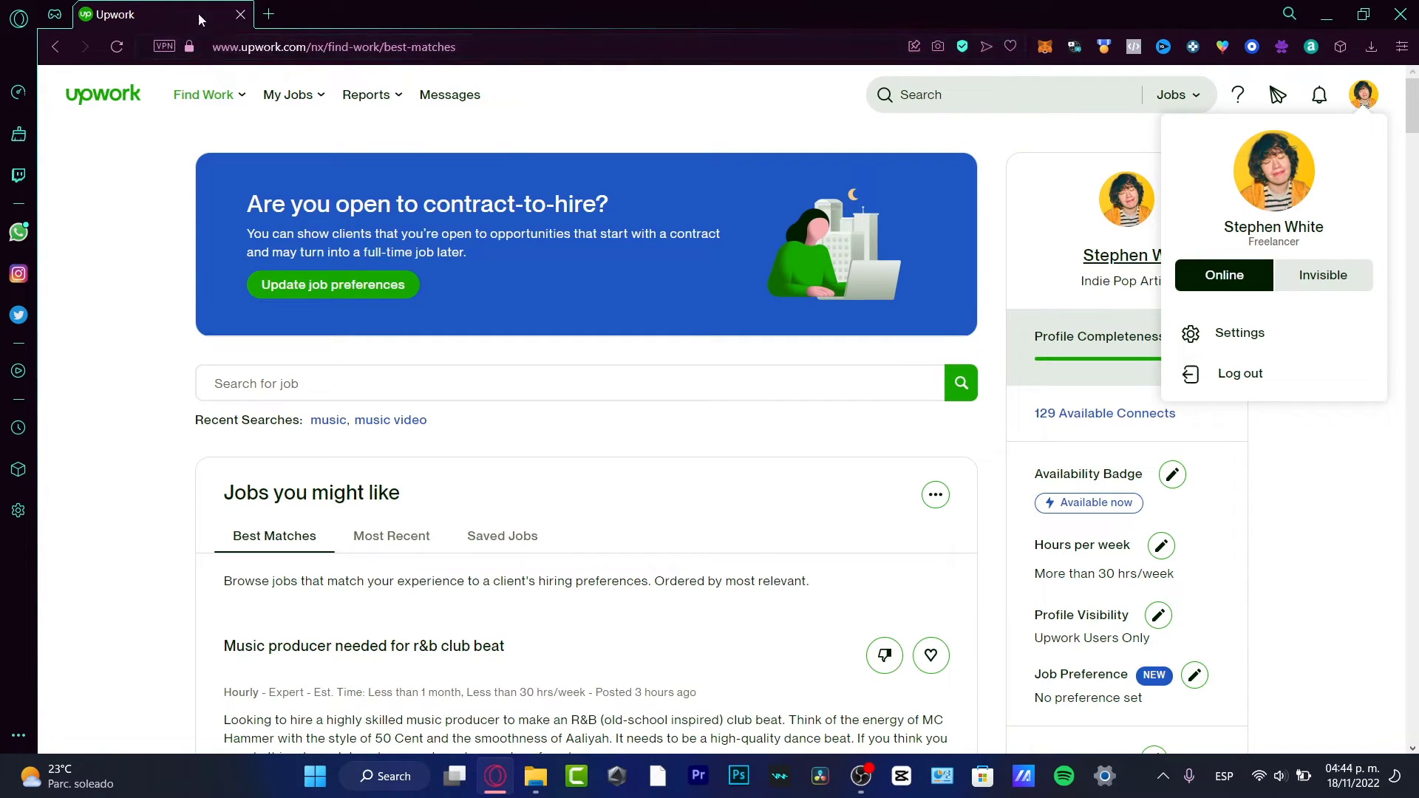
pyautogui.click(268, 14)
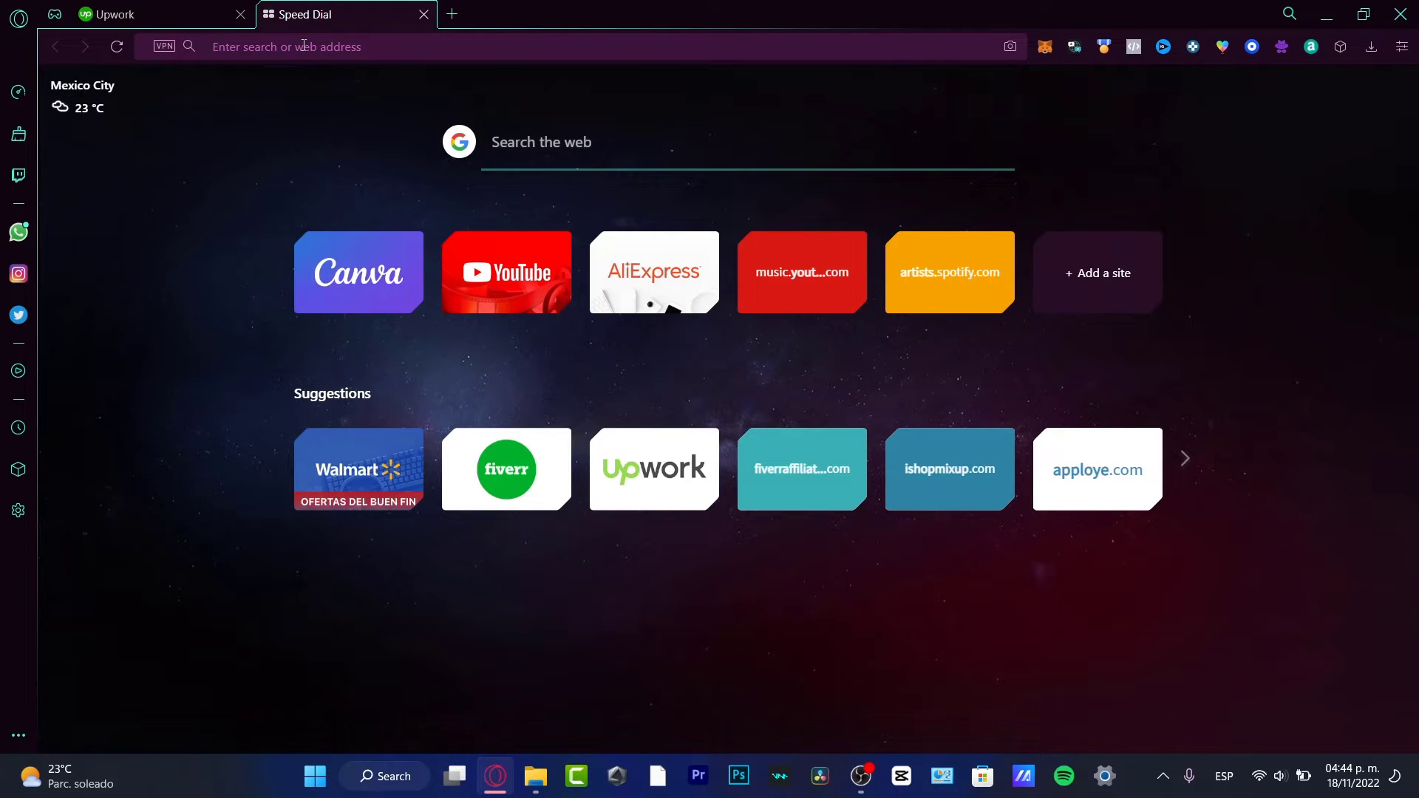
pyautogui.click(303, 45)
pyautogui.write('upwork application')
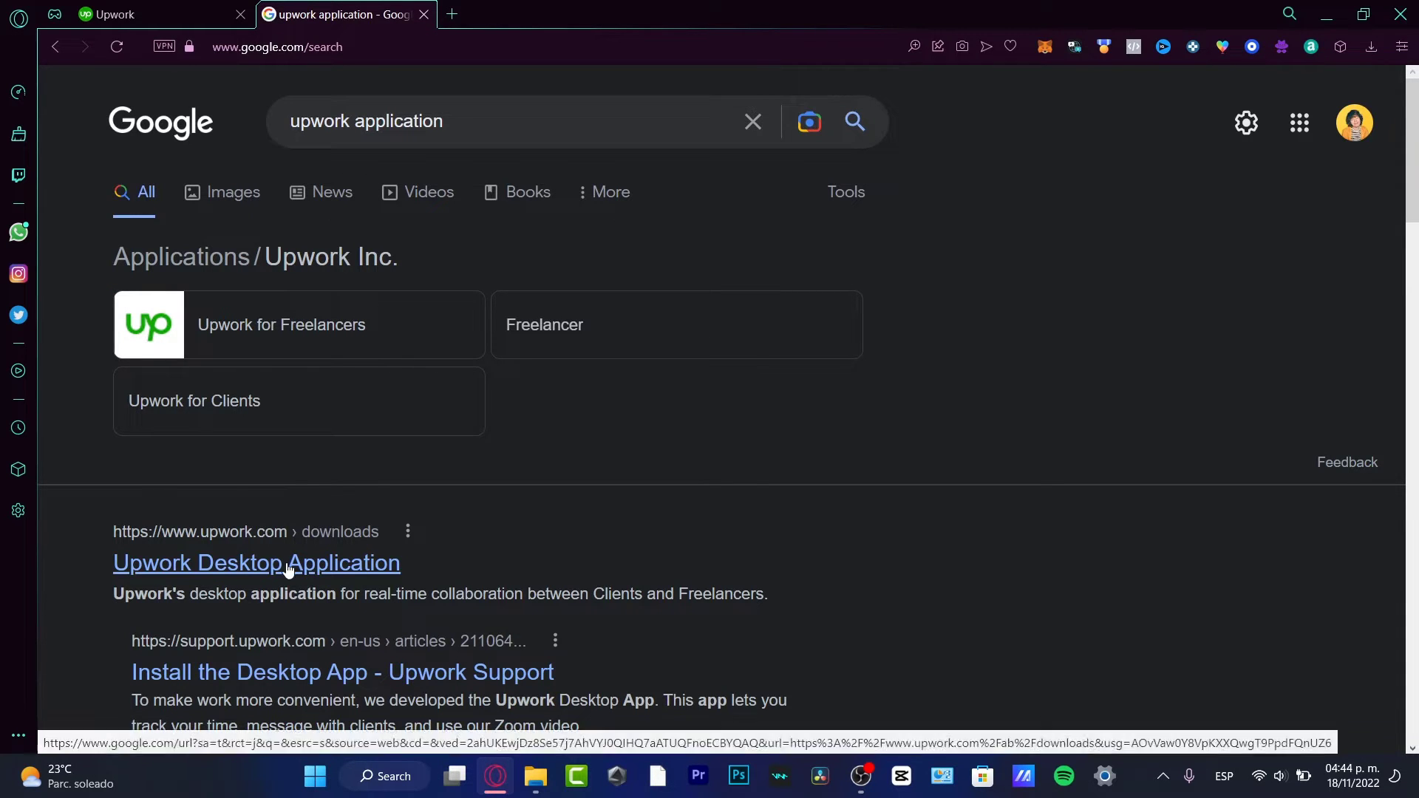
pyautogui.click(251, 23)
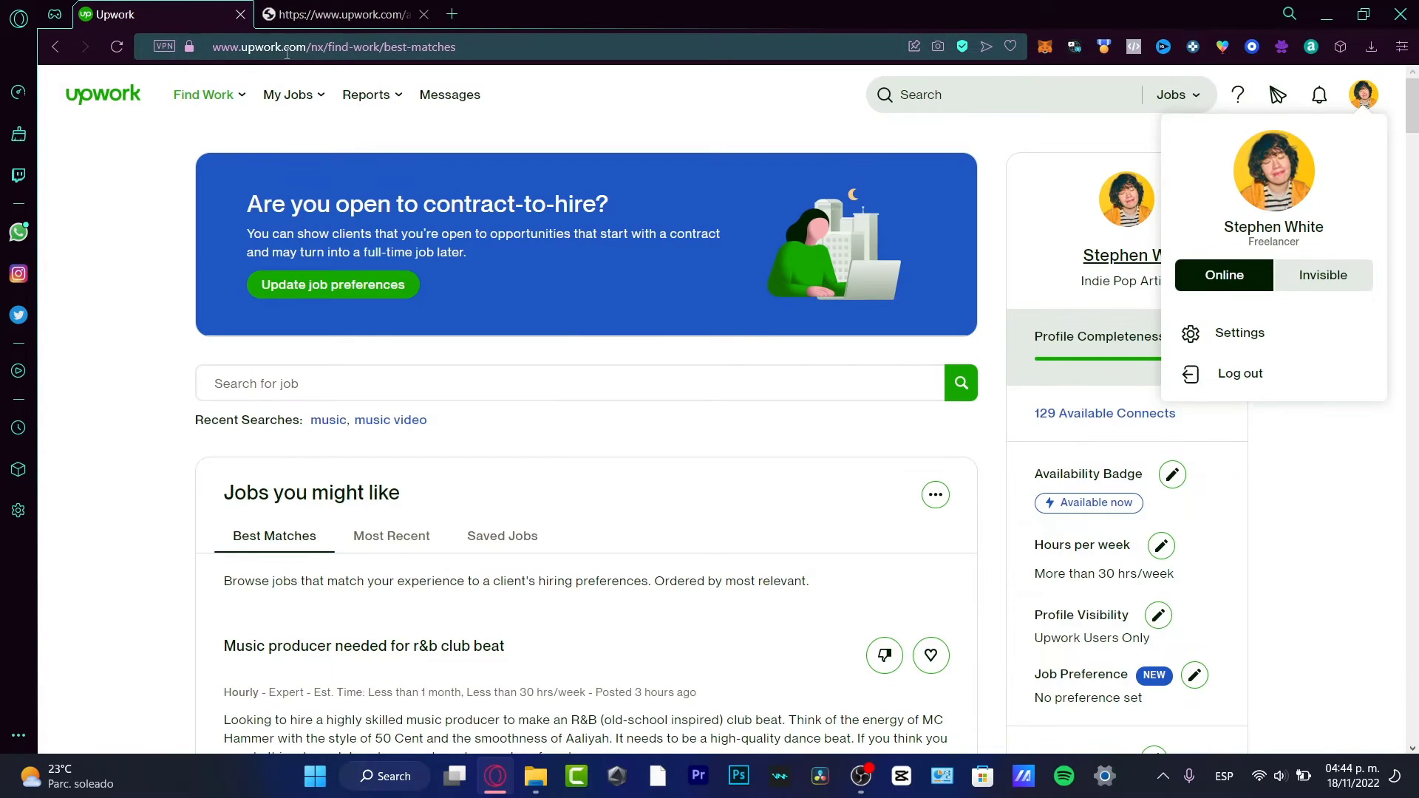
pyautogui.click(321, 15)
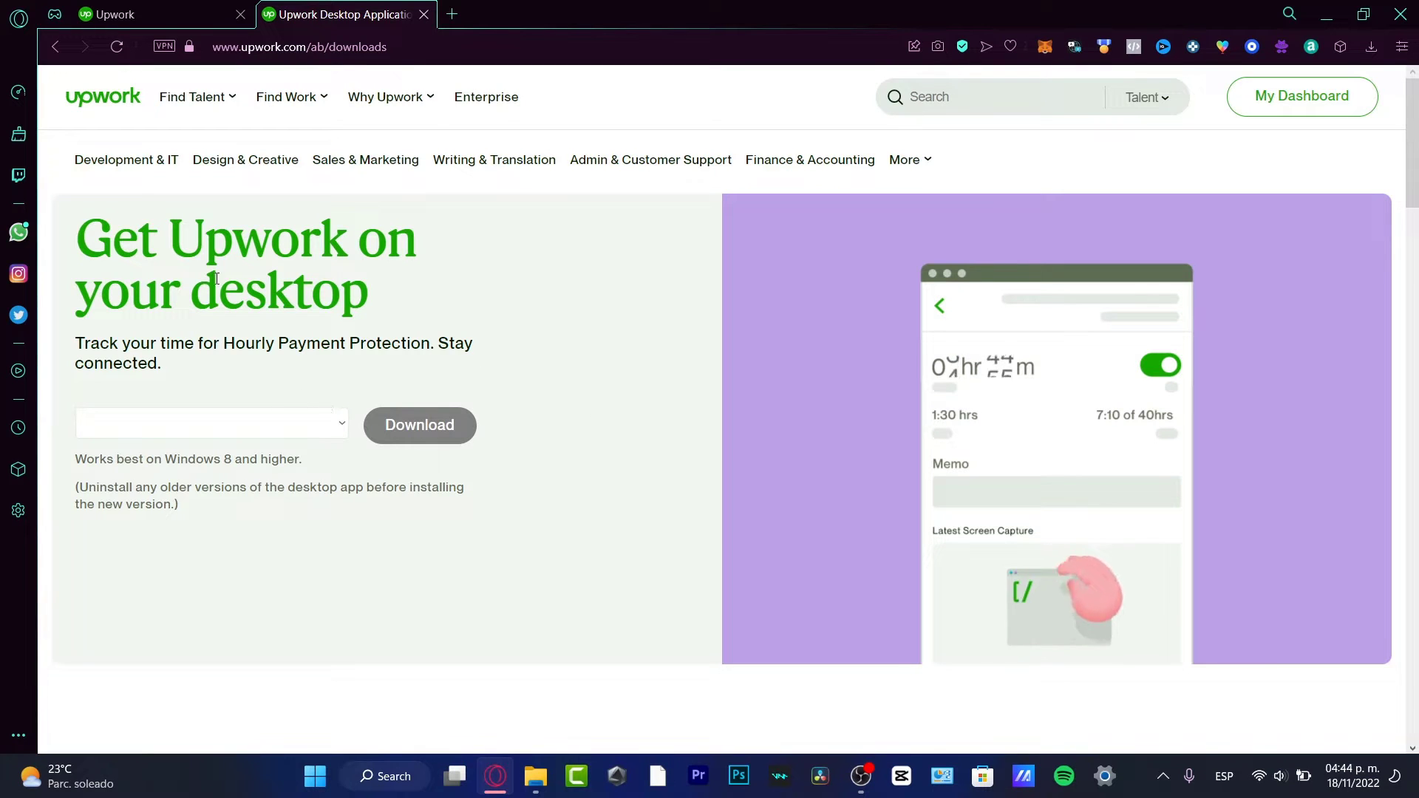
pyautogui.moveTo(172, 231); pyautogui.dragTo(416, 242)
pyautogui.moveTo(235, 343); pyautogui.dragTo(481, 354)
pyautogui.click(405, 392)
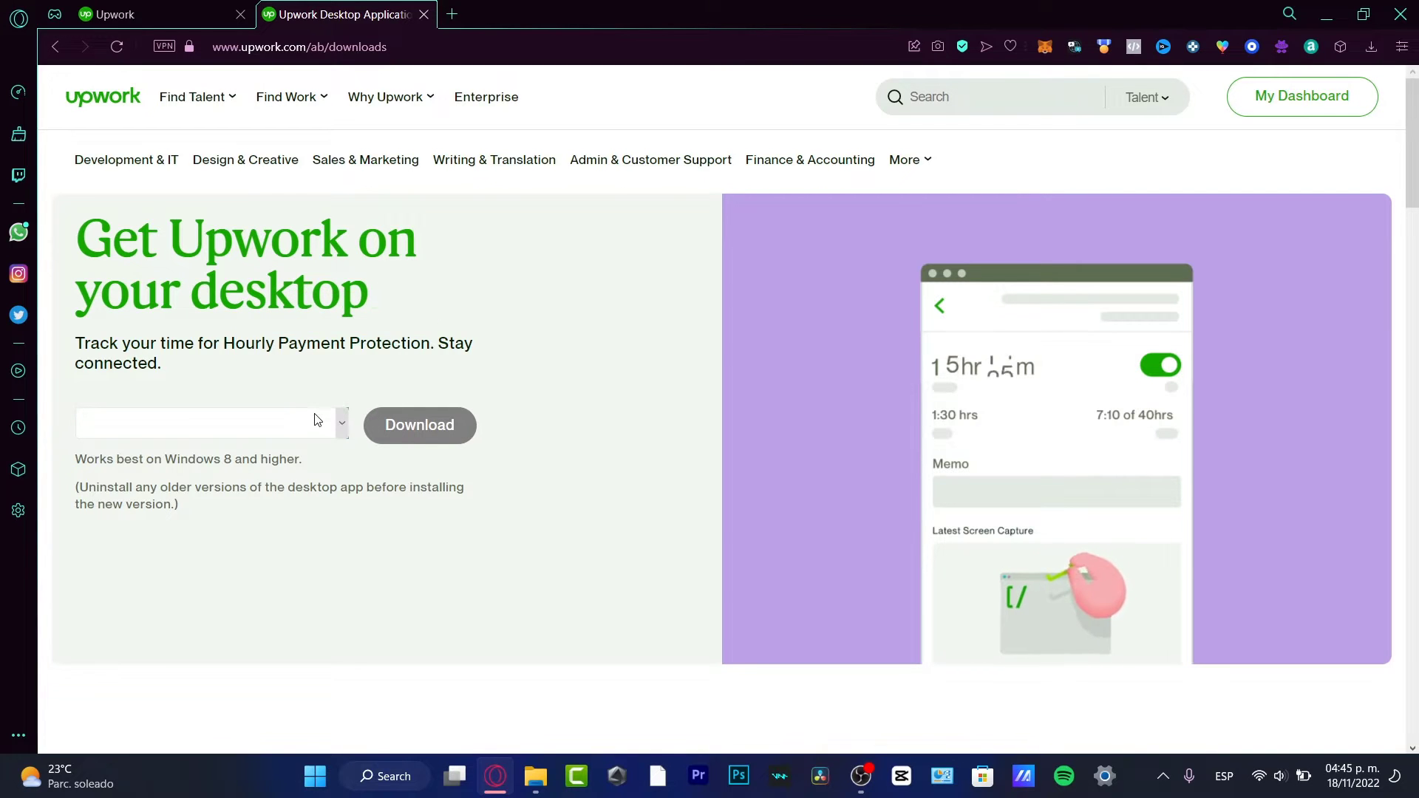
pyautogui.click(306, 428)
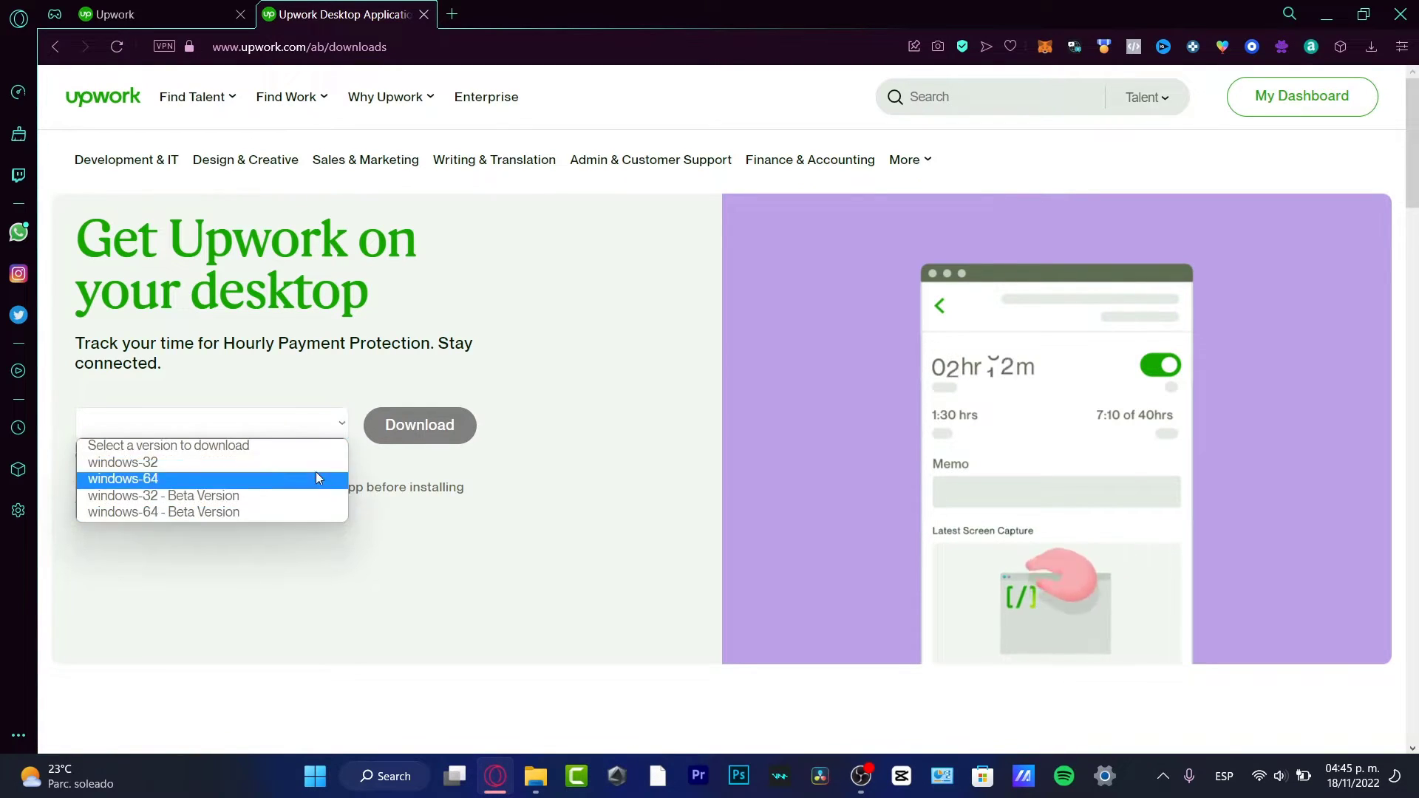
pyautogui.click(351, 515)
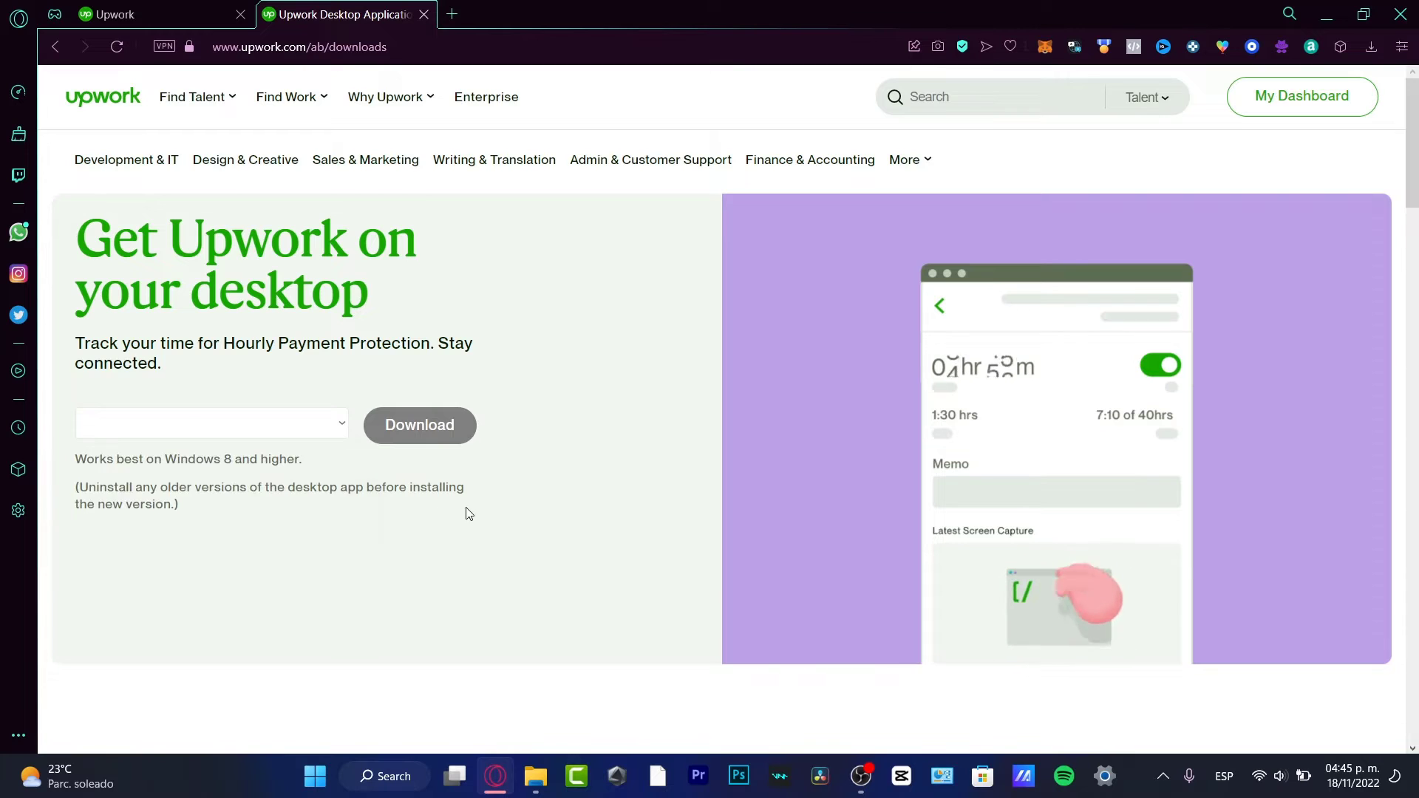
# - Check System > About in Windows Settings: system type is 64-bit OS, x64-based processor
pyautogui.click(317, 776)
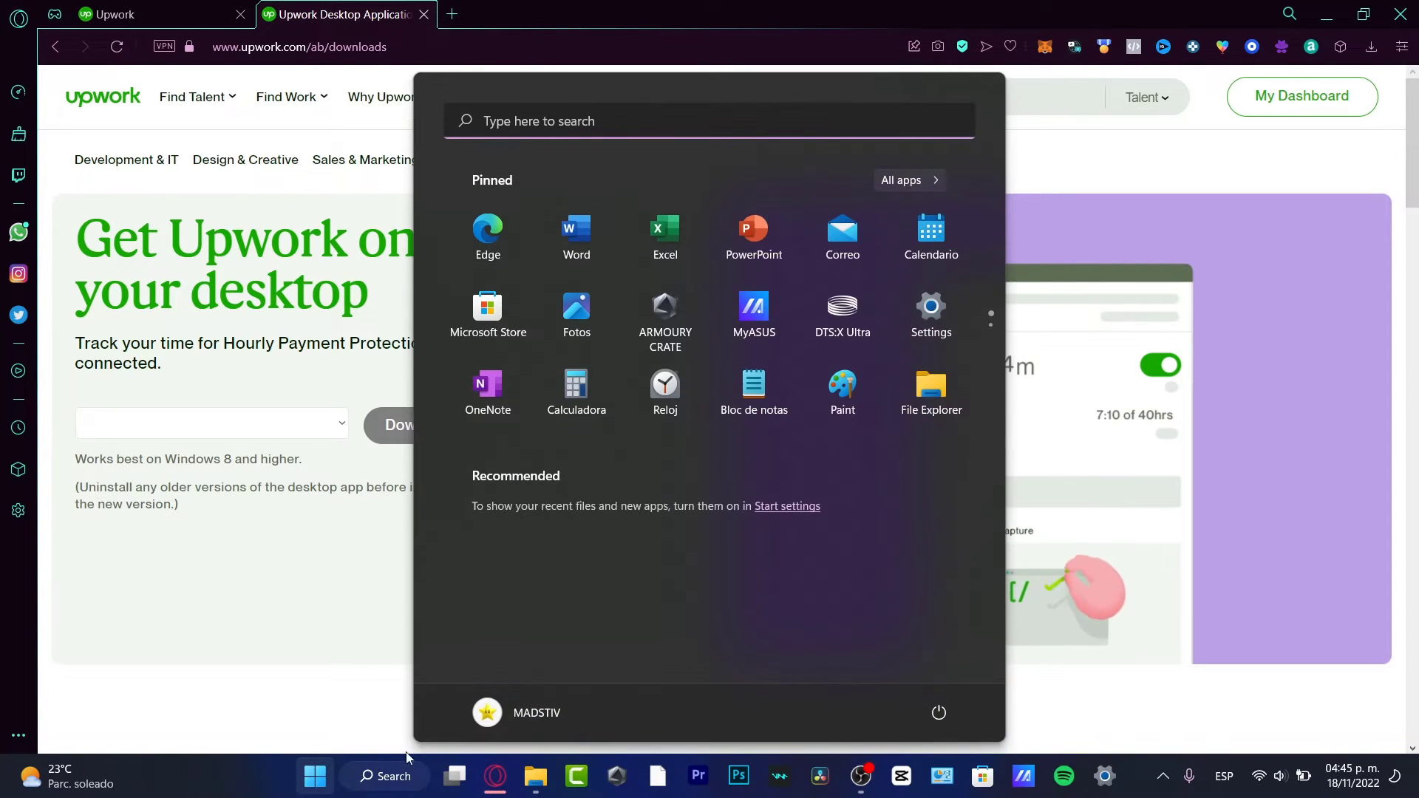
pyautogui.click(932, 307)
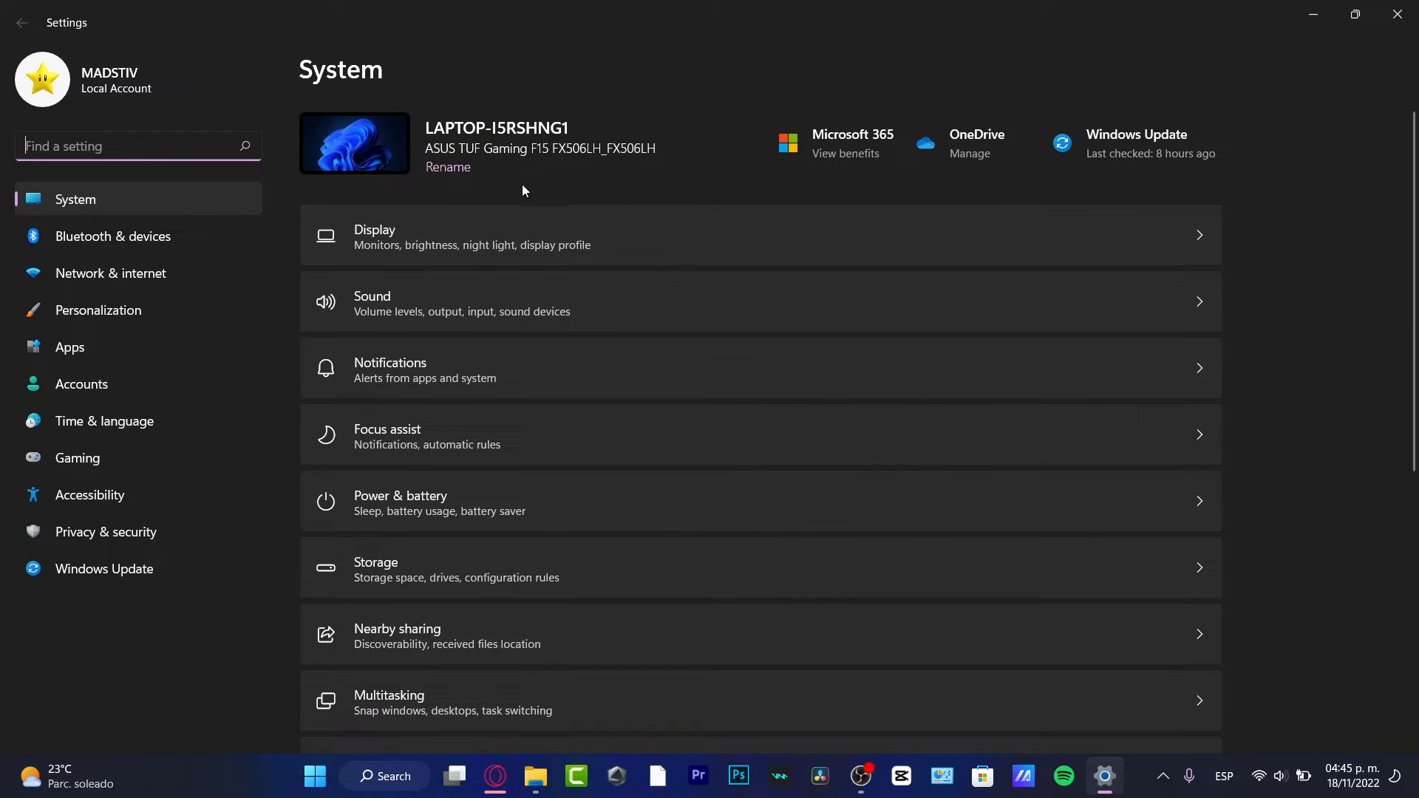
pyautogui.click(172, 206)
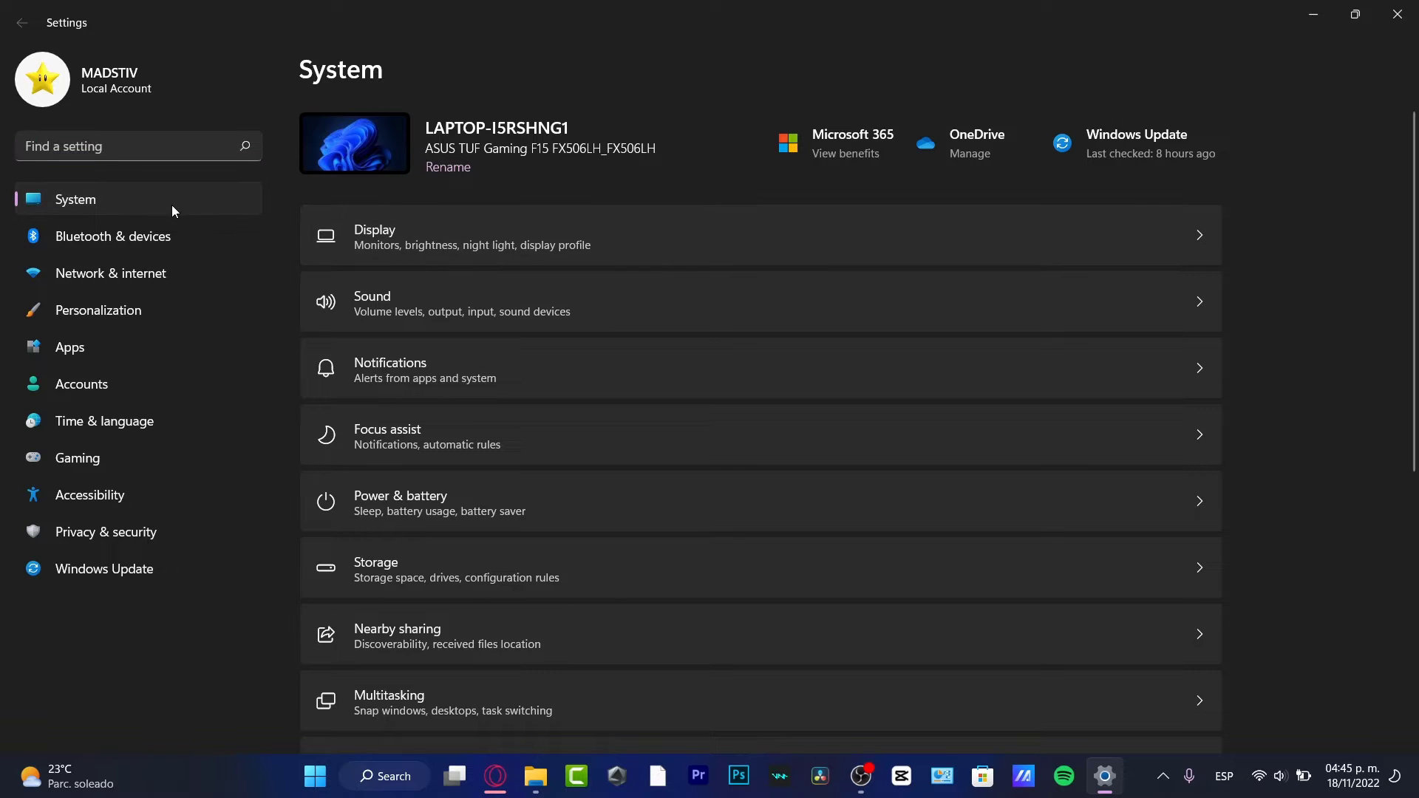
pyautogui.scroll(-5, 694, 297)
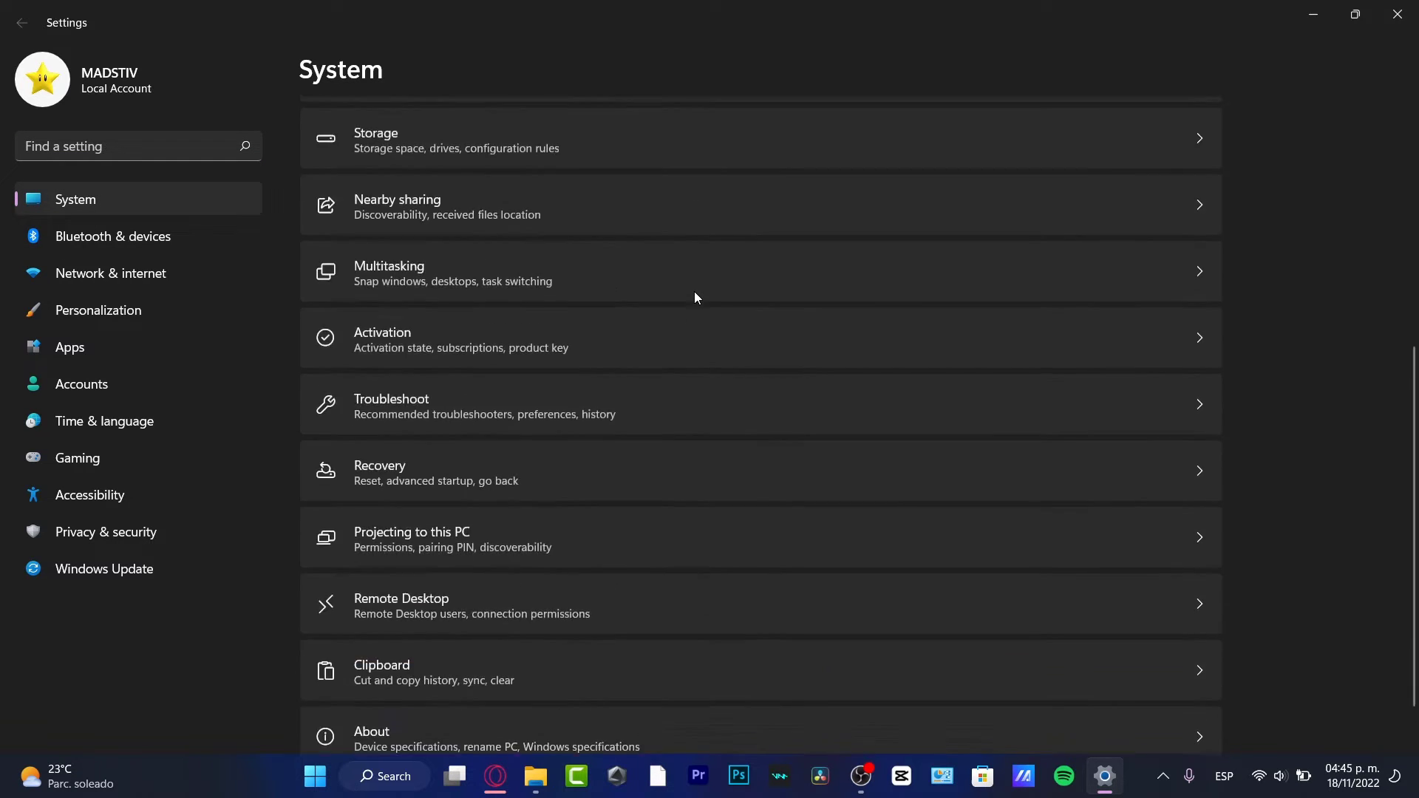
pyautogui.click(681, 695)
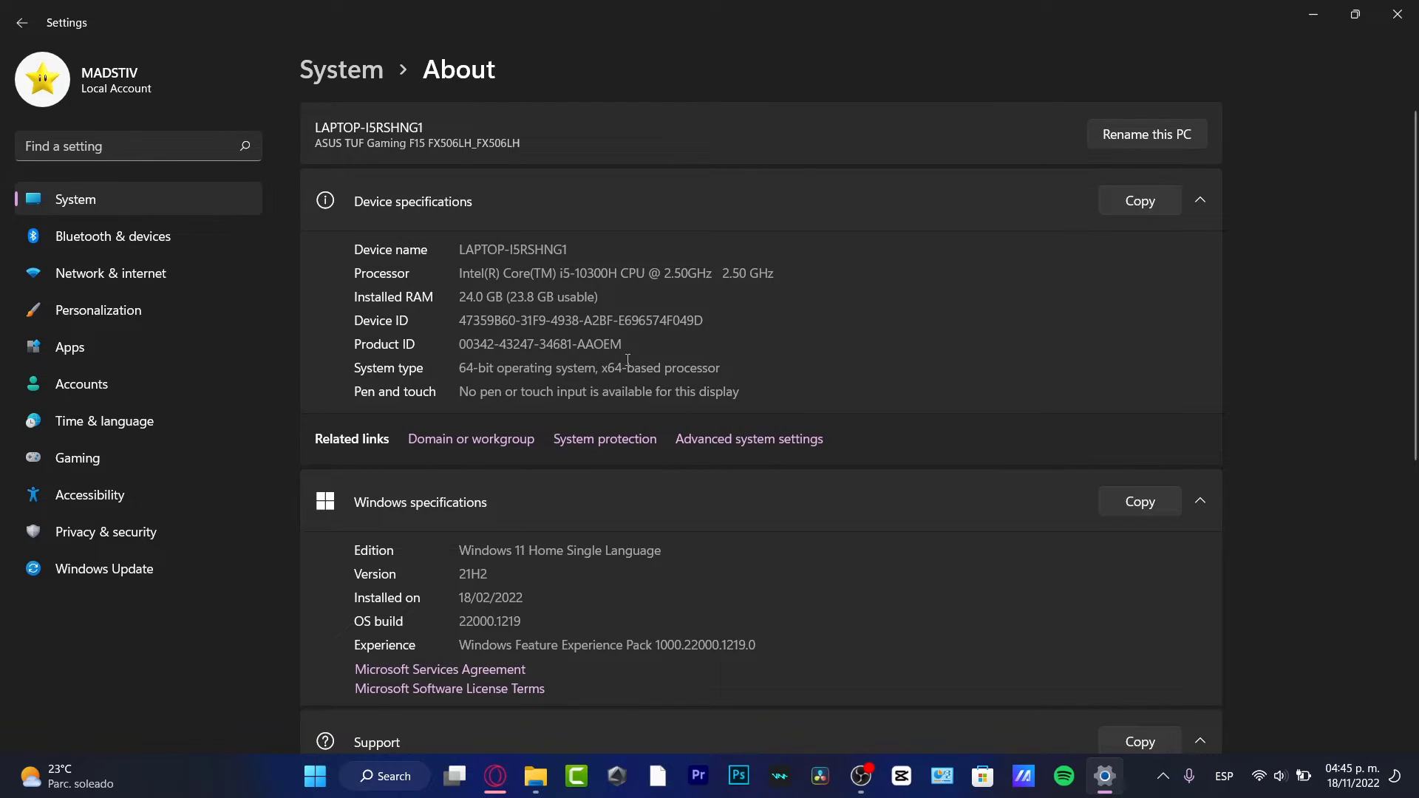
pyautogui.moveTo(600, 366); pyautogui.dragTo(723, 373)
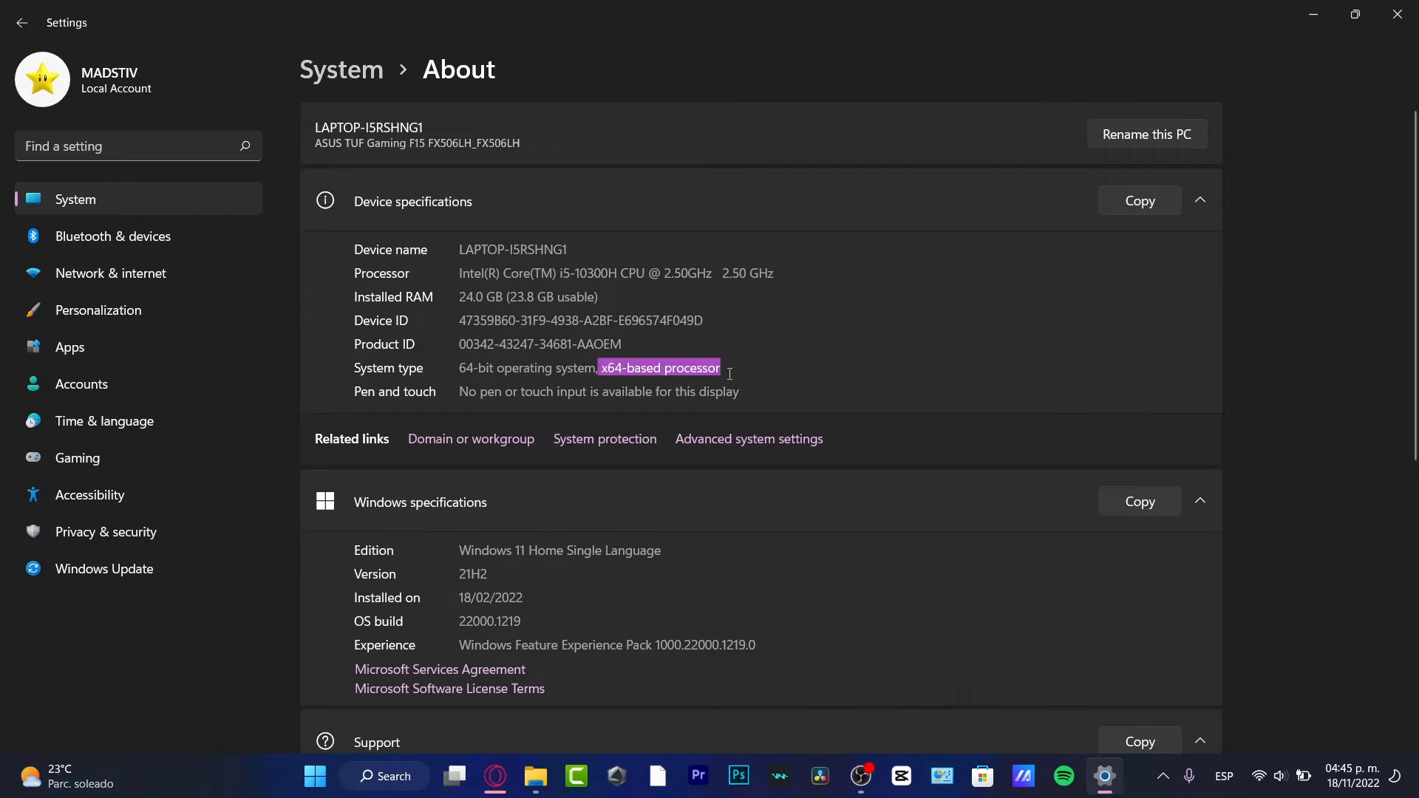
pyautogui.moveTo(461, 372); pyautogui.dragTo(476, 372)
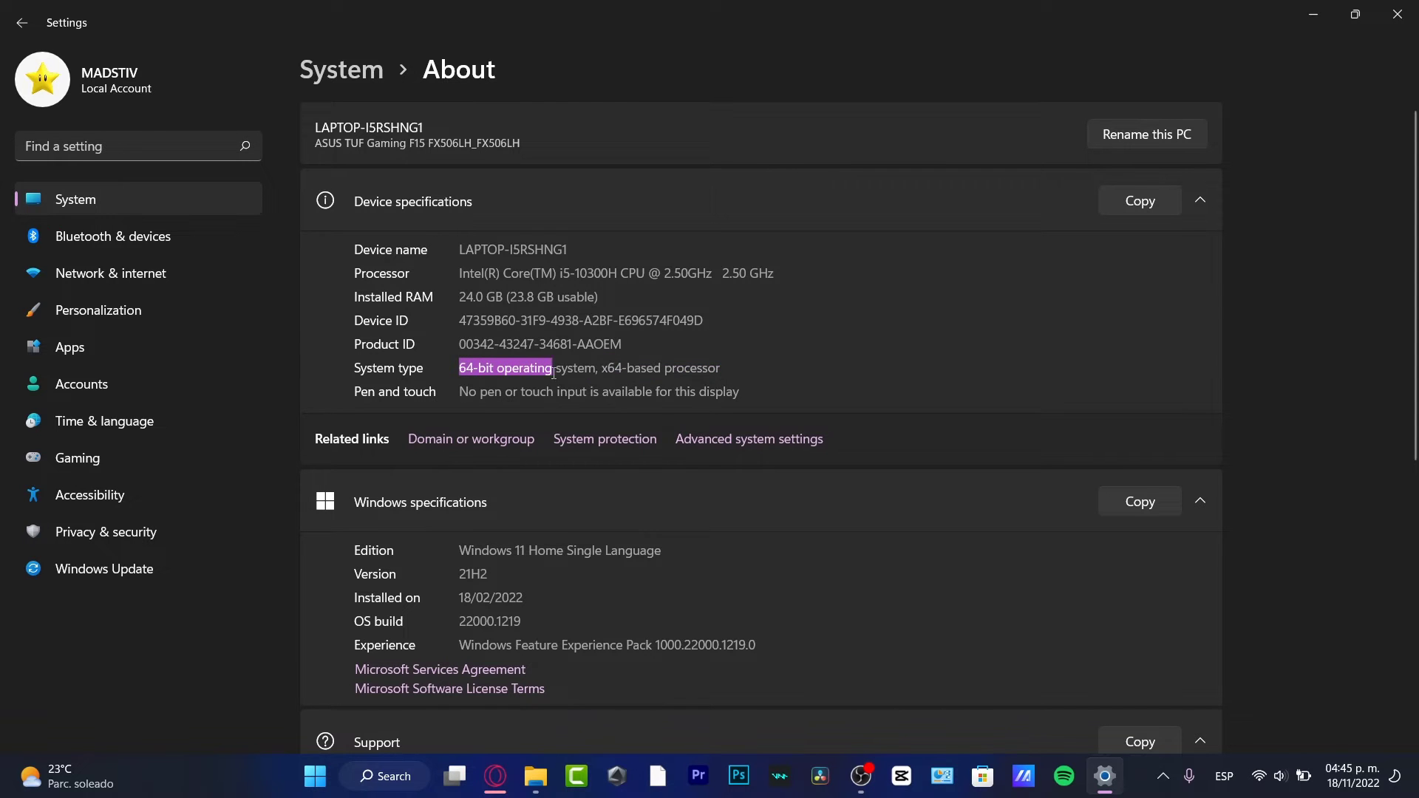
pyautogui.moveTo(569, 374); pyautogui.dragTo(740, 388)
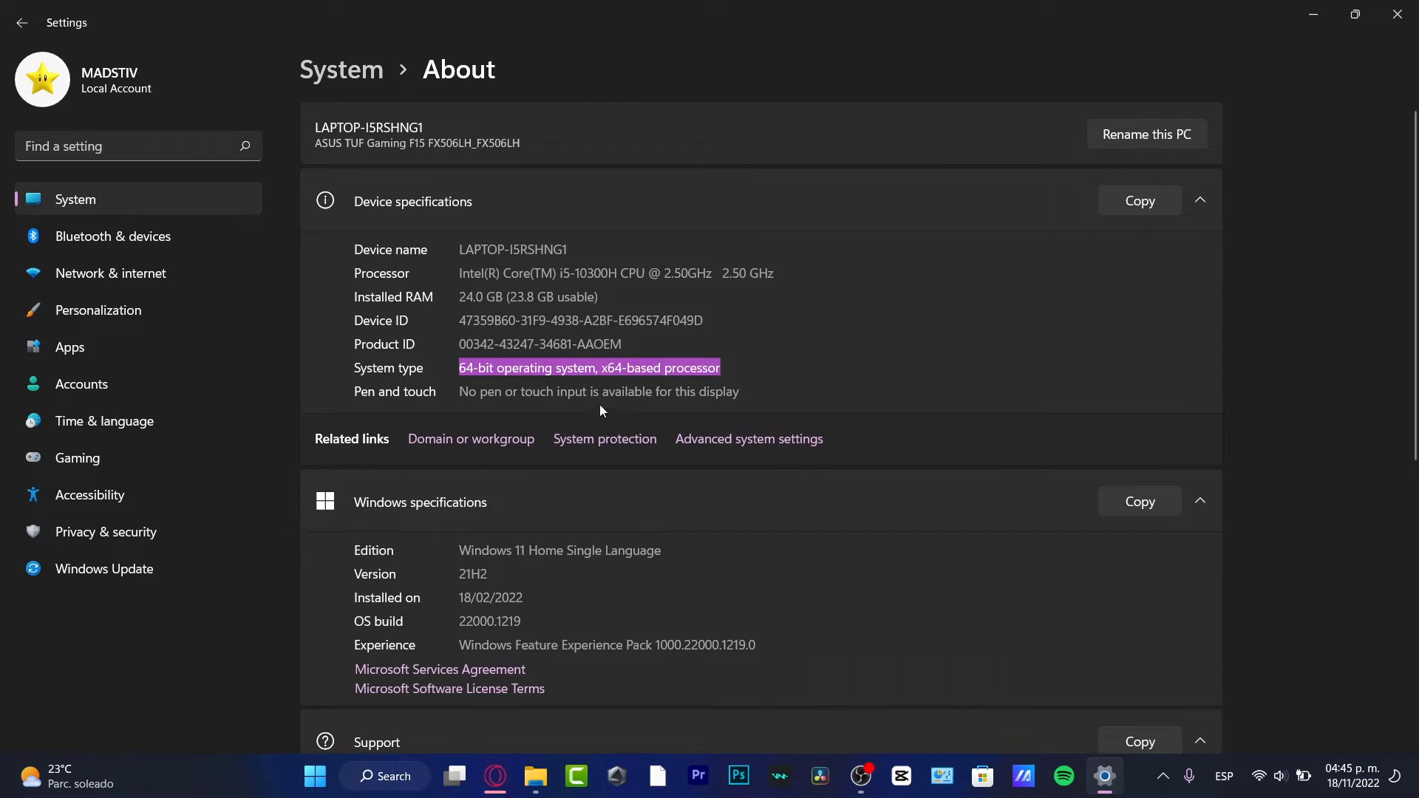
# - Choose the windows-64 version and save UpworkSetup64.exe to the Downloads folder
pyautogui.click(494, 772)
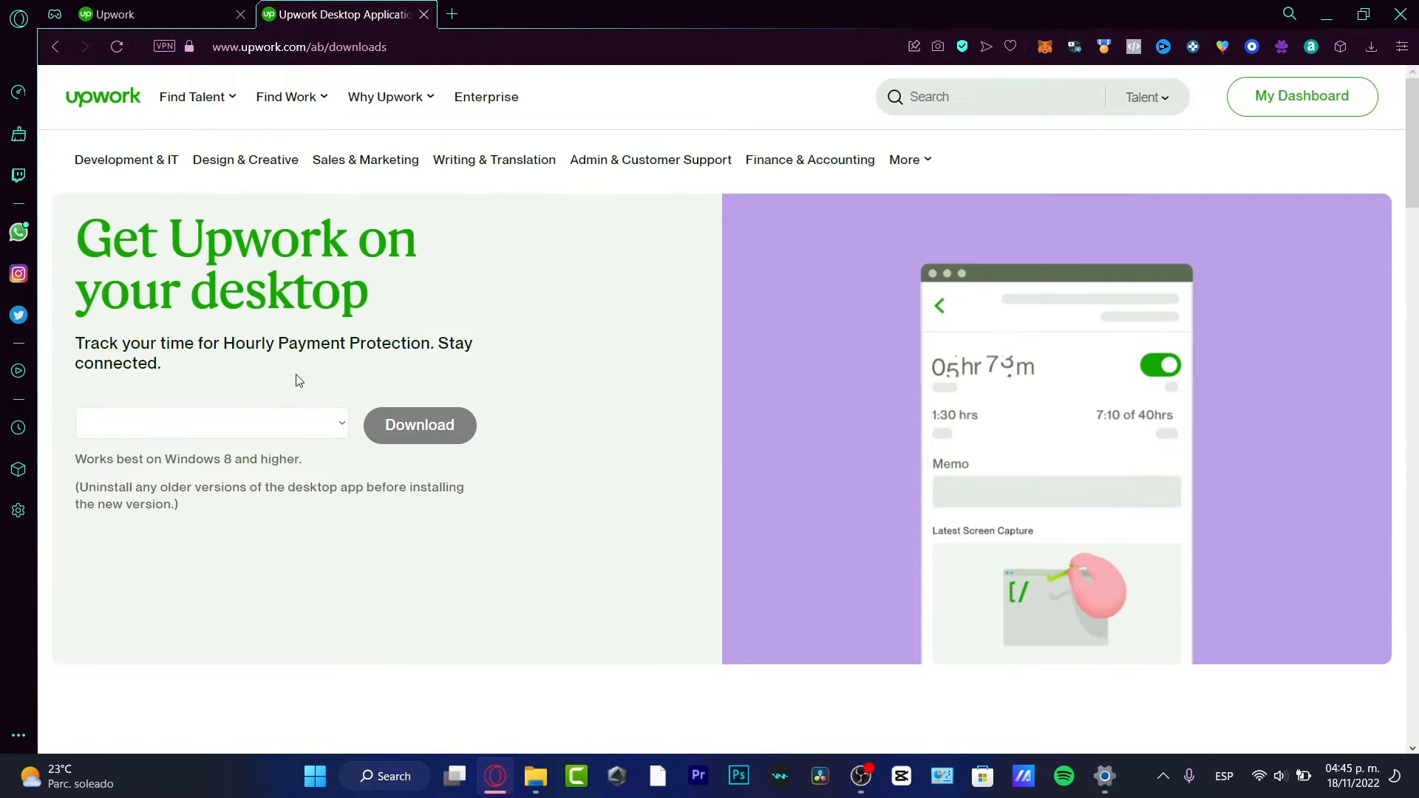
pyautogui.click(289, 420)
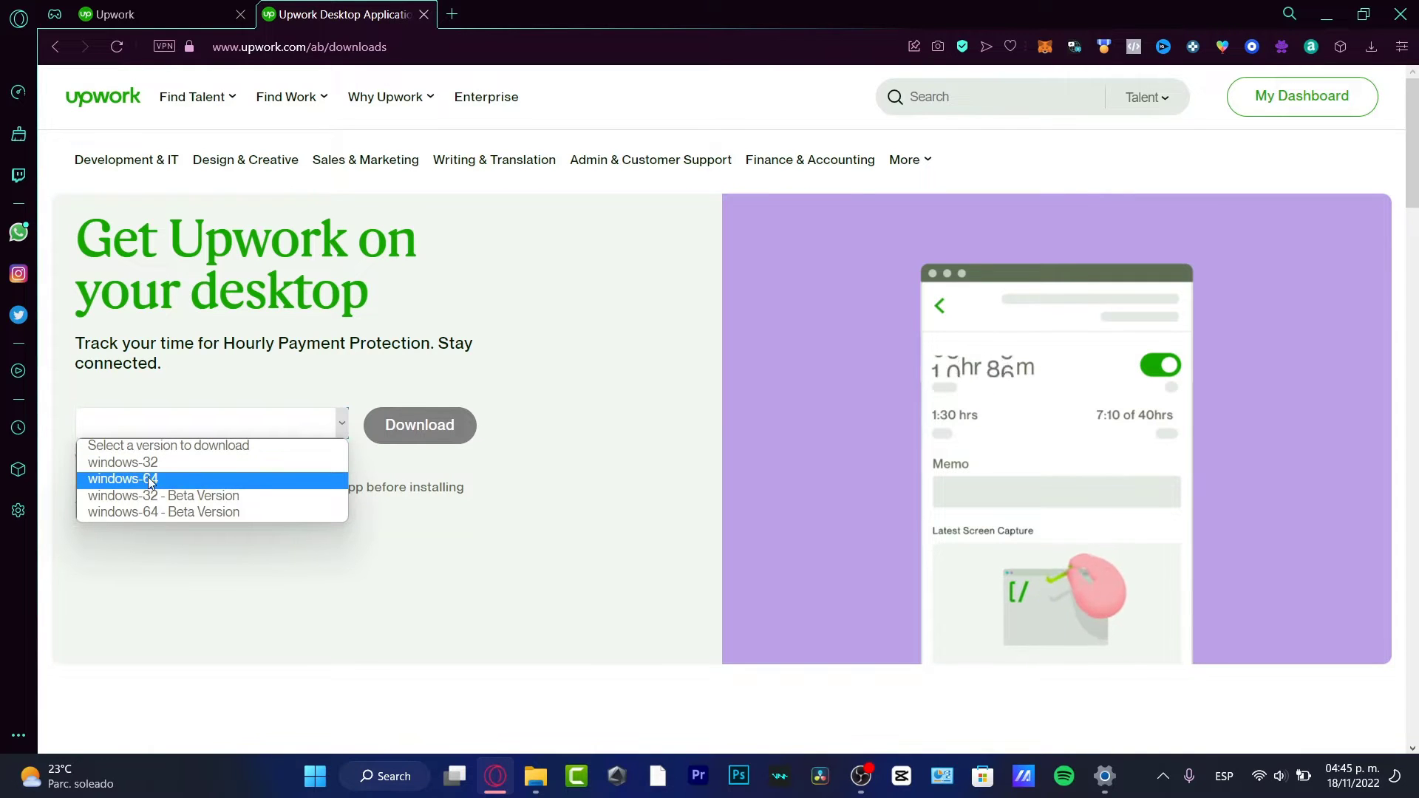
pyautogui.click(173, 482)
pyautogui.click(413, 430)
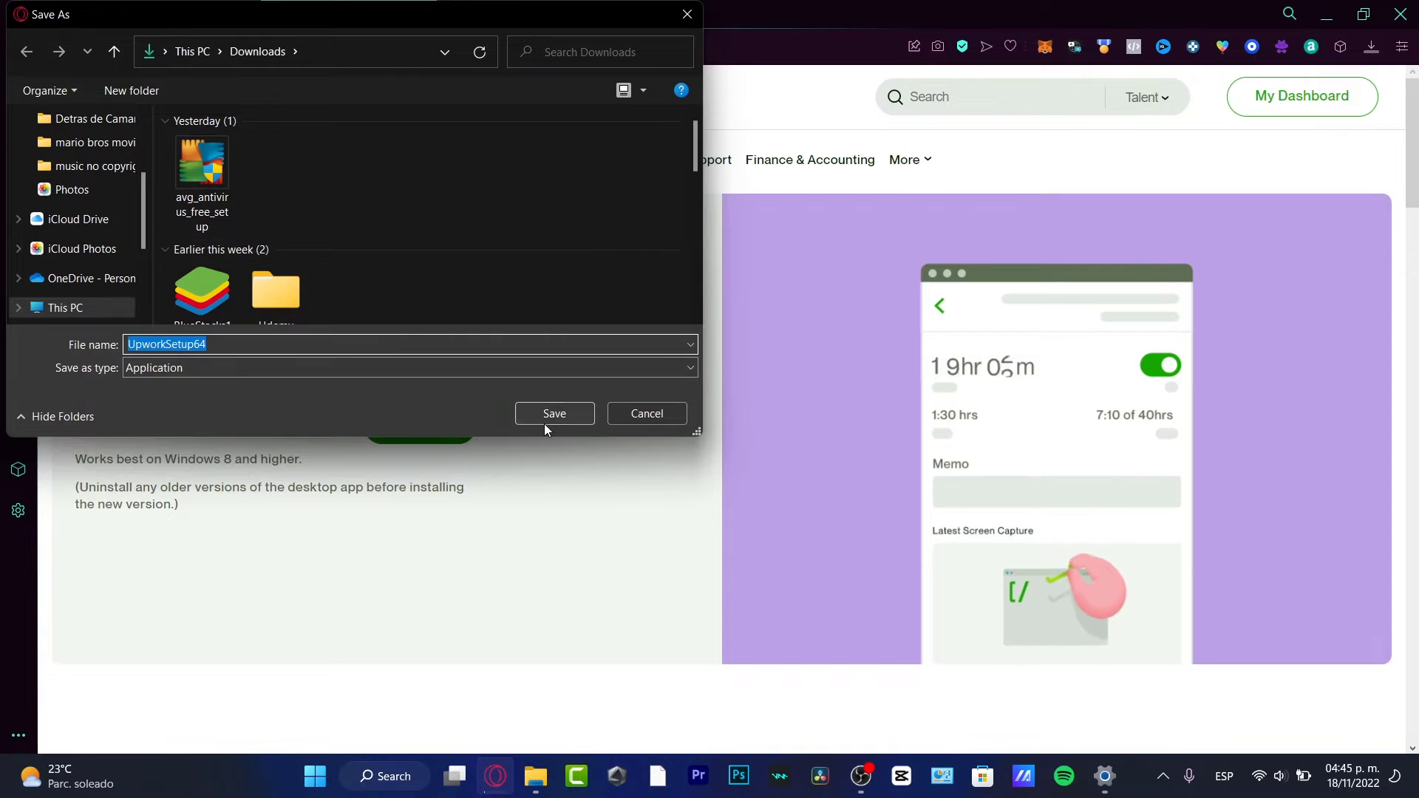
pyautogui.click(548, 419)
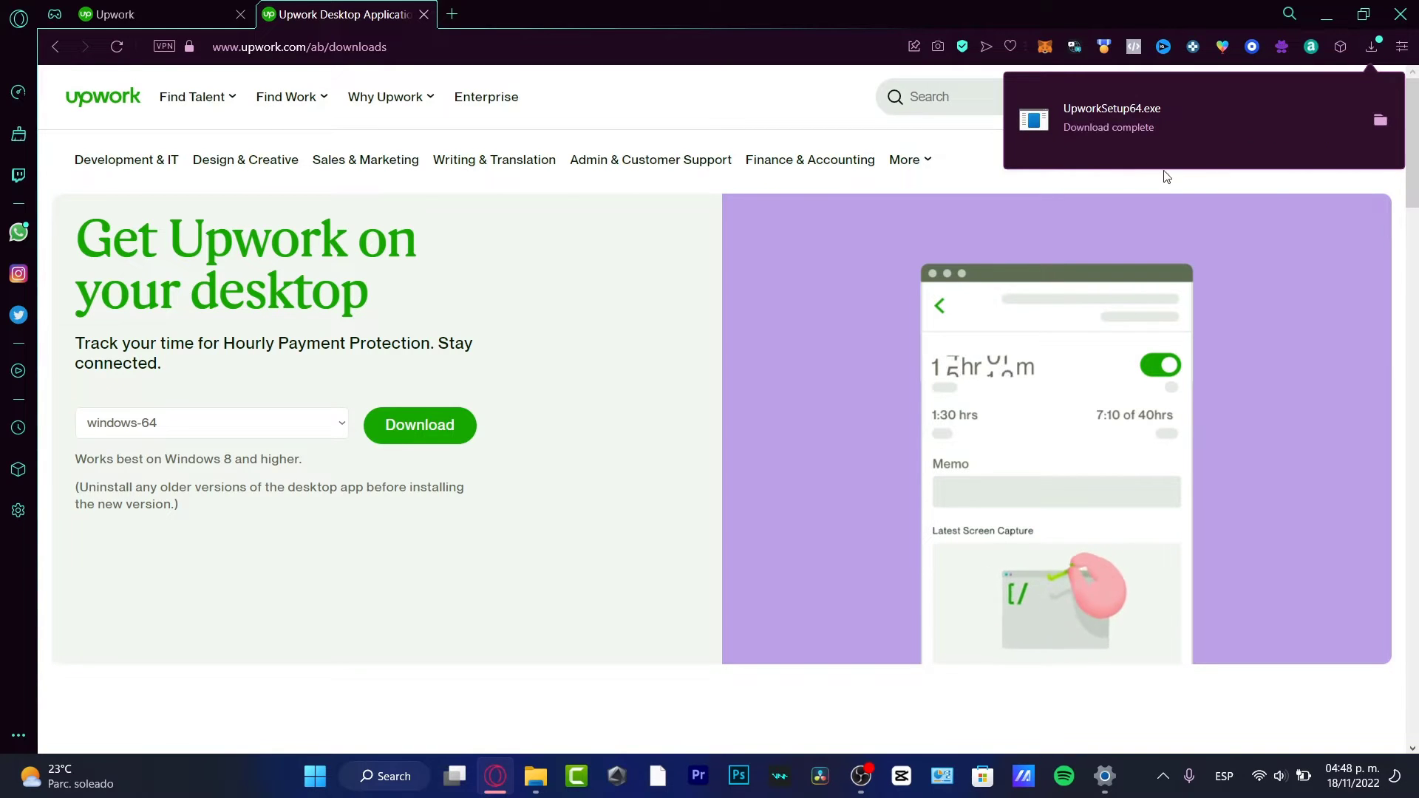
# - Run the installer, read through the Upwork desktop app EULA and agree to it
pyautogui.click(1137, 121)
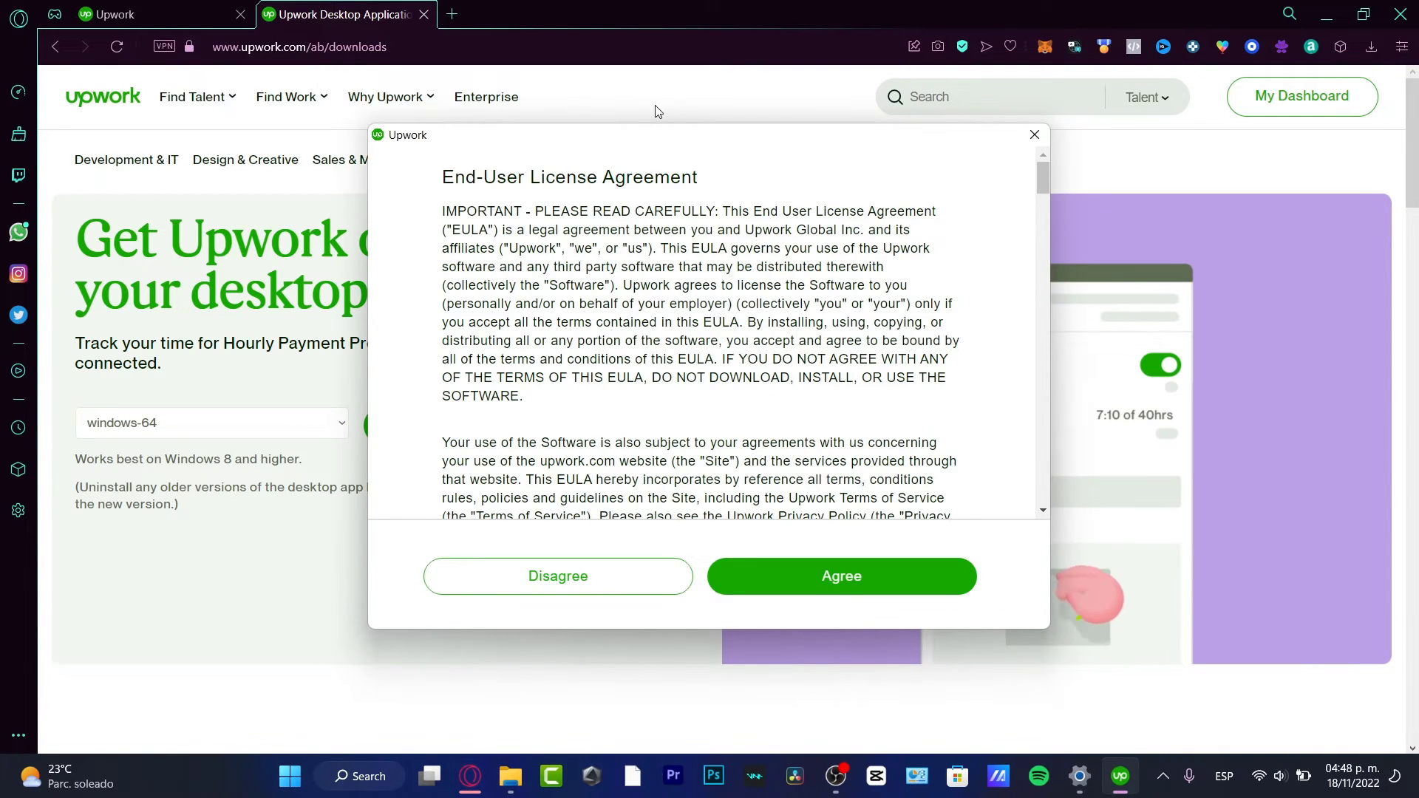
pyautogui.moveTo(723, 154); pyautogui.dragTo(723, 127)
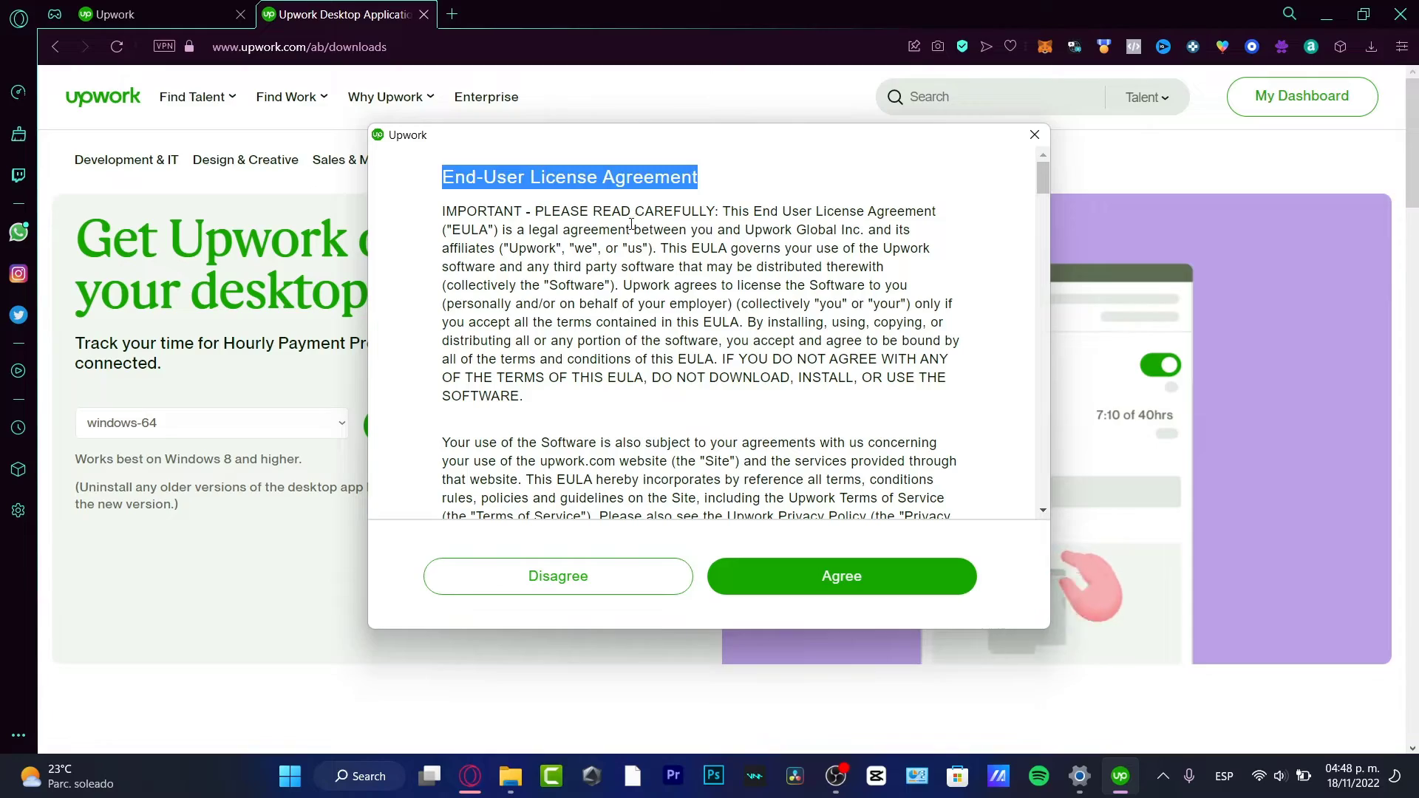
pyautogui.click(697, 263)
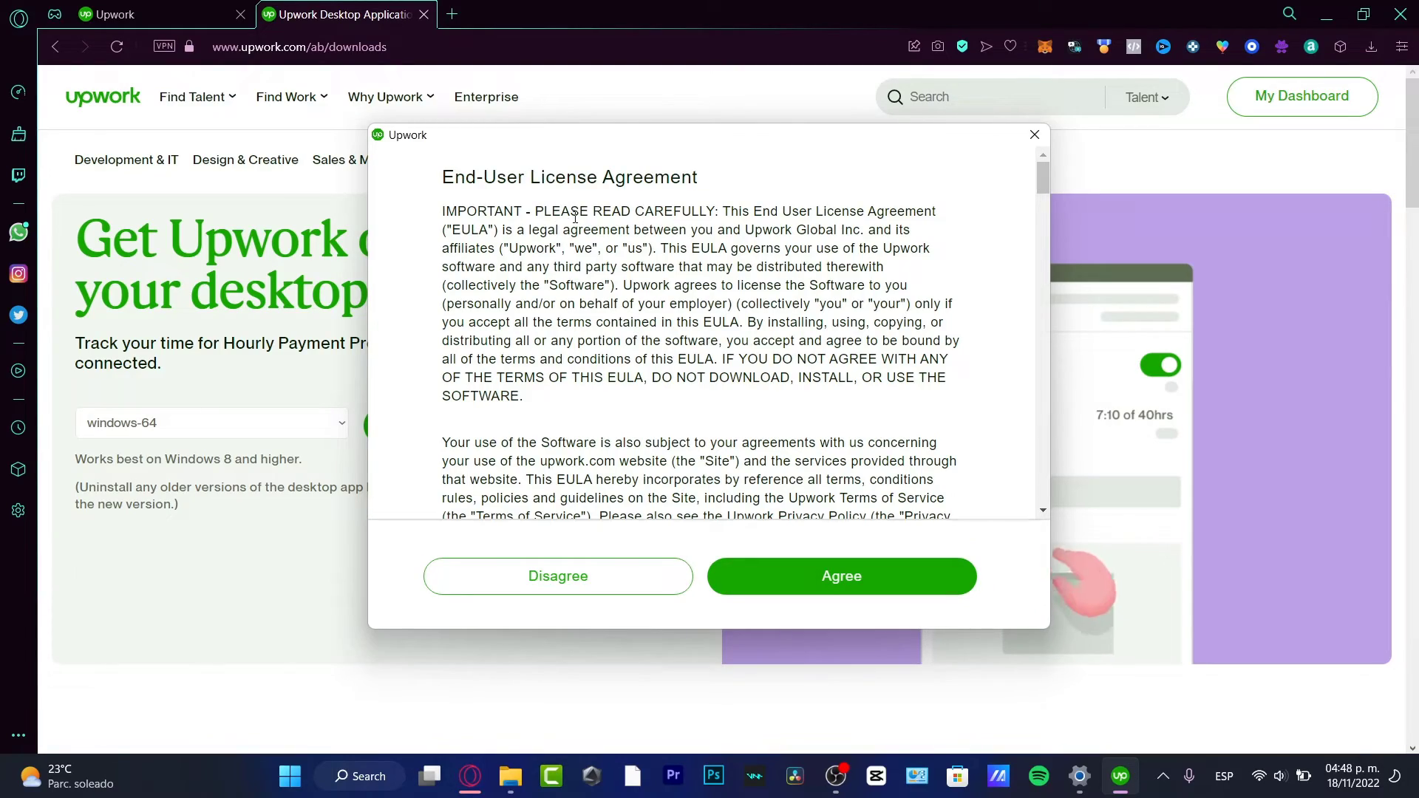
pyautogui.scroll(-15, 783, 298)
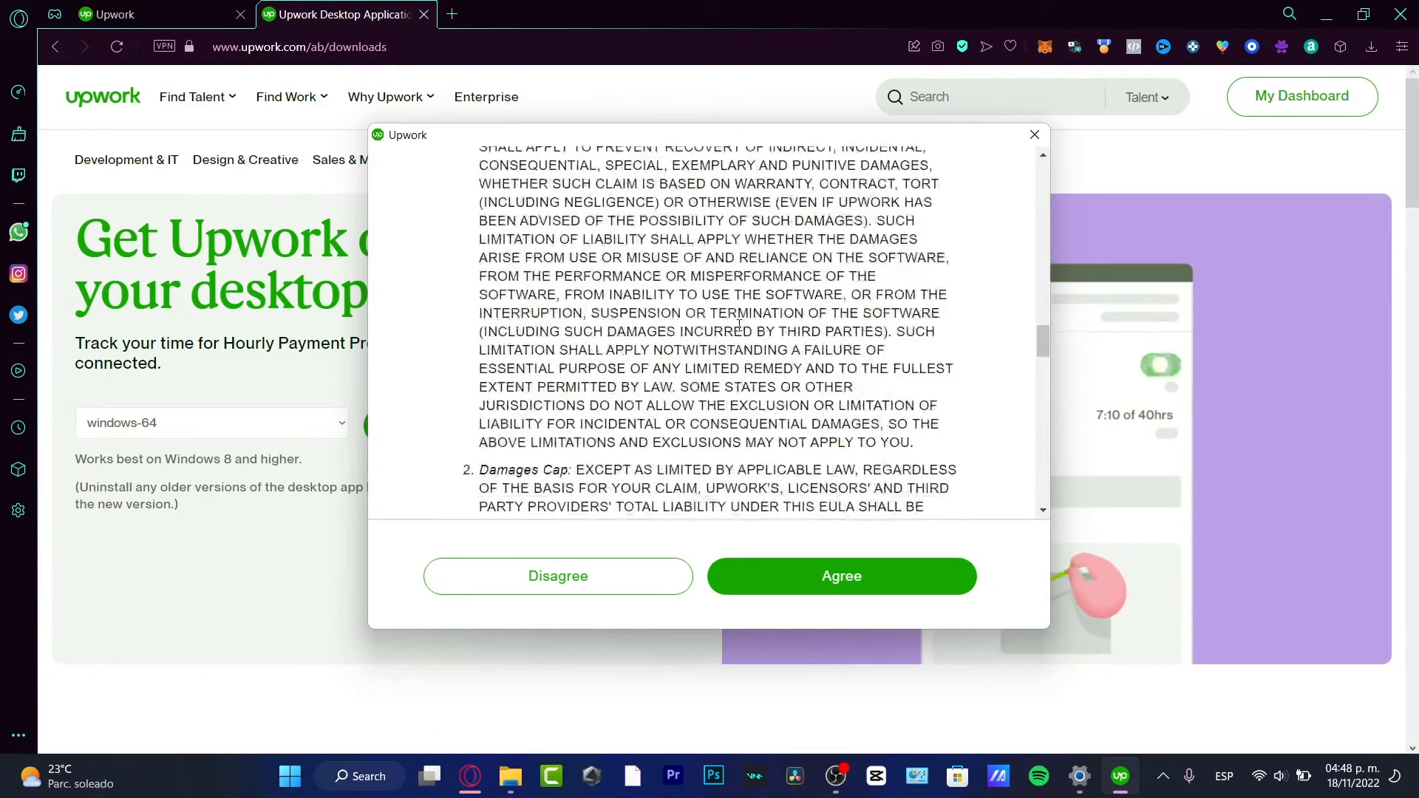
pyautogui.scroll(-10, 738, 325)
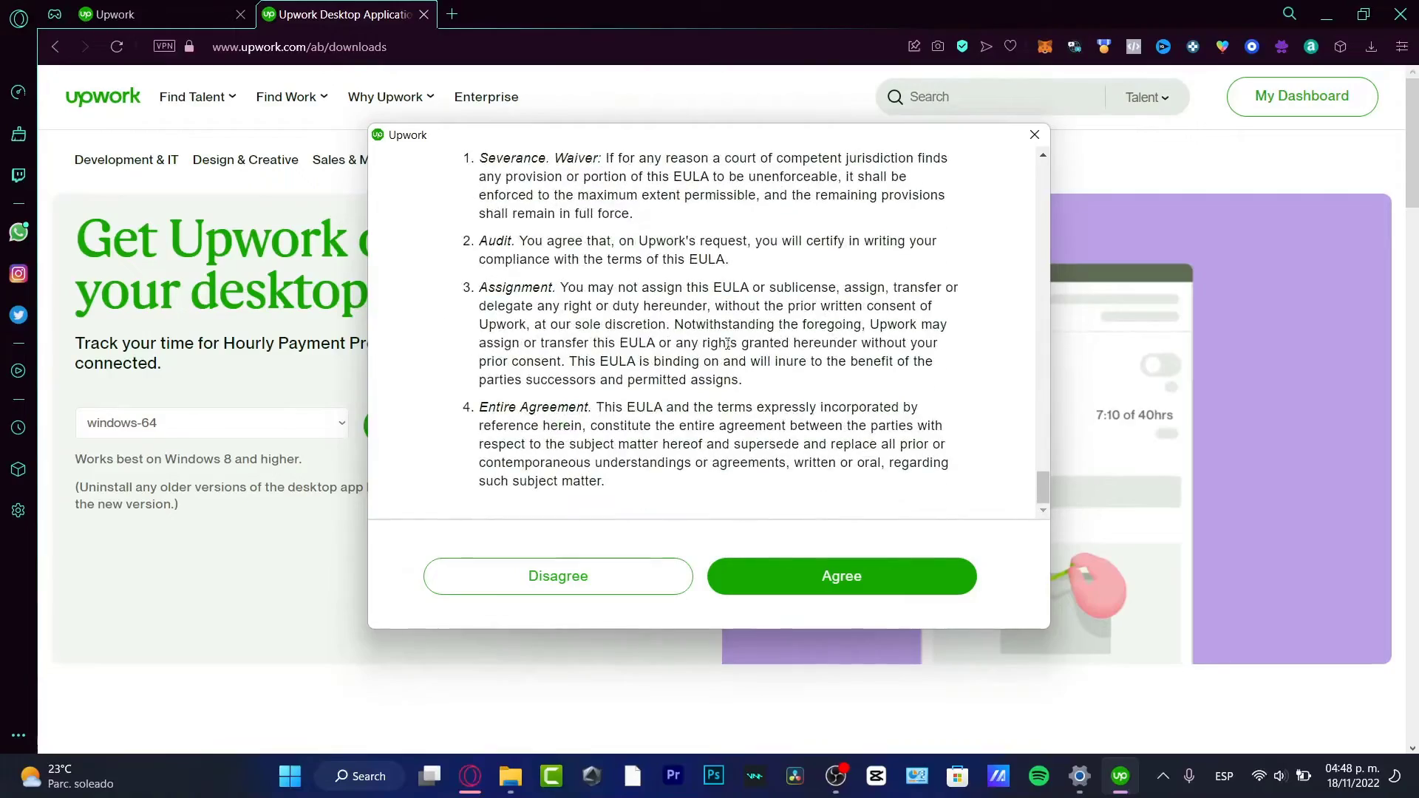
pyautogui.scroll(20, 727, 348)
pyautogui.scroll(-20, 732, 399)
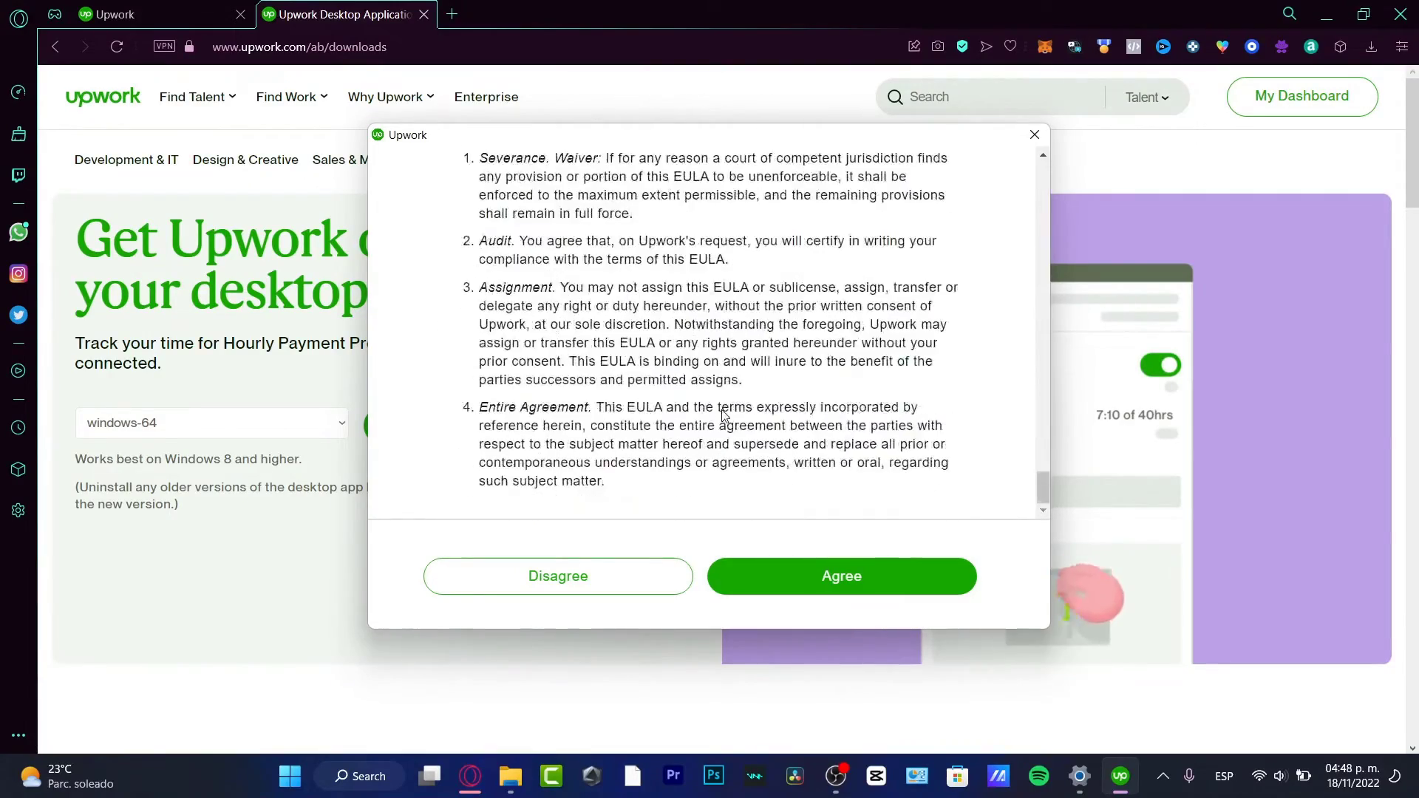
pyautogui.scroll(20, 720, 399)
pyautogui.scroll(-20, 702, 340)
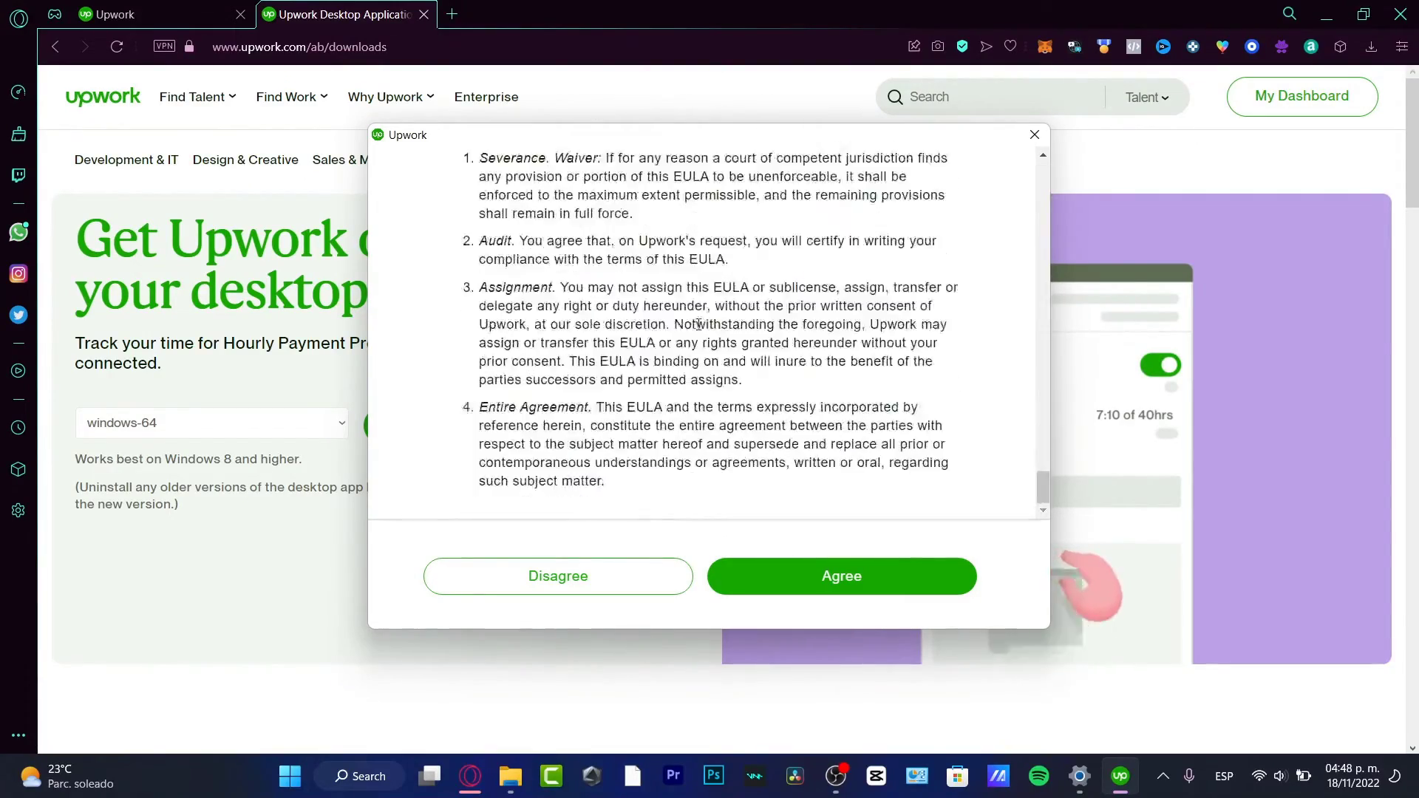
pyautogui.click(804, 569)
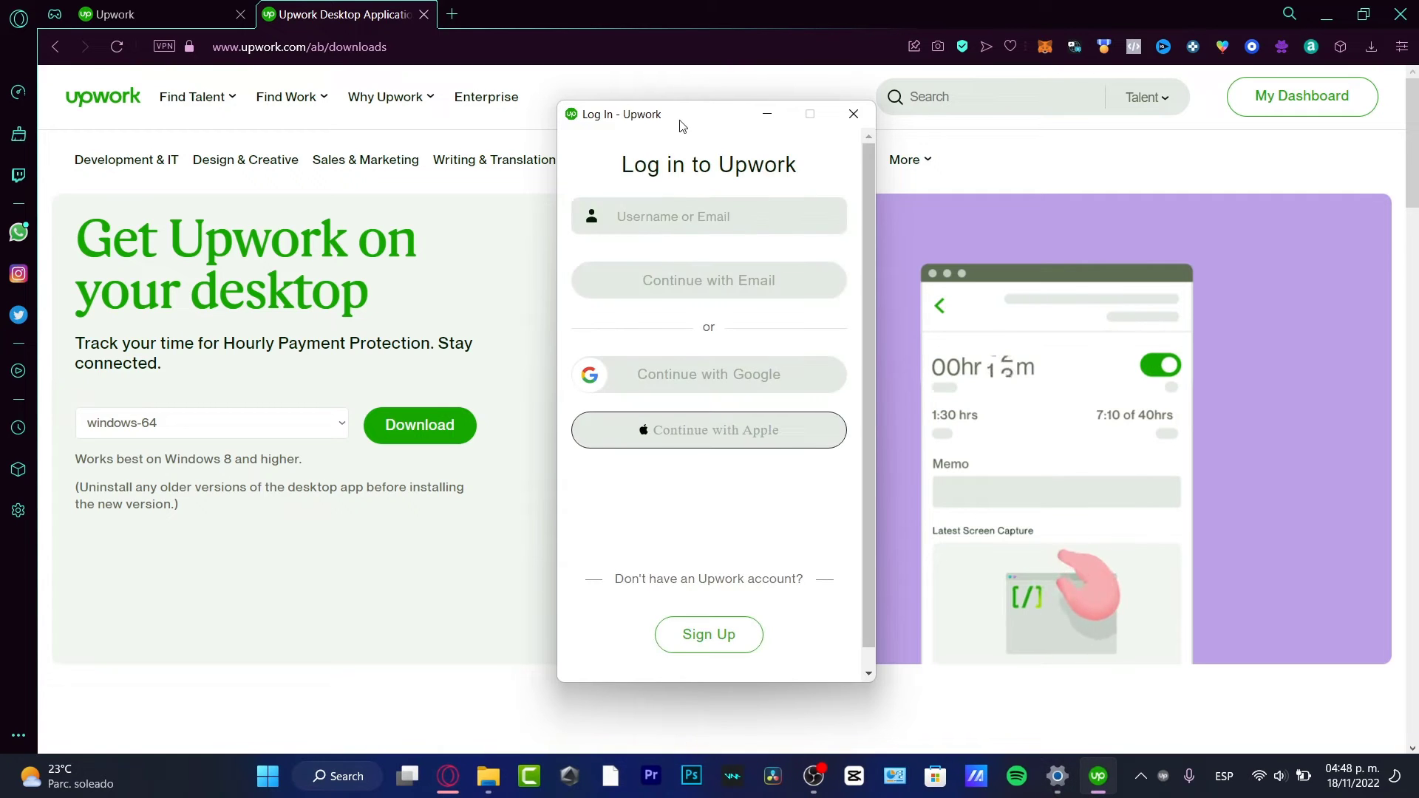
# - Sign in to the Upwork desktop app with the account e-mail, dismissing the firewall alert
pyautogui.moveTo(683, 126); pyautogui.dragTo(1057, 126)
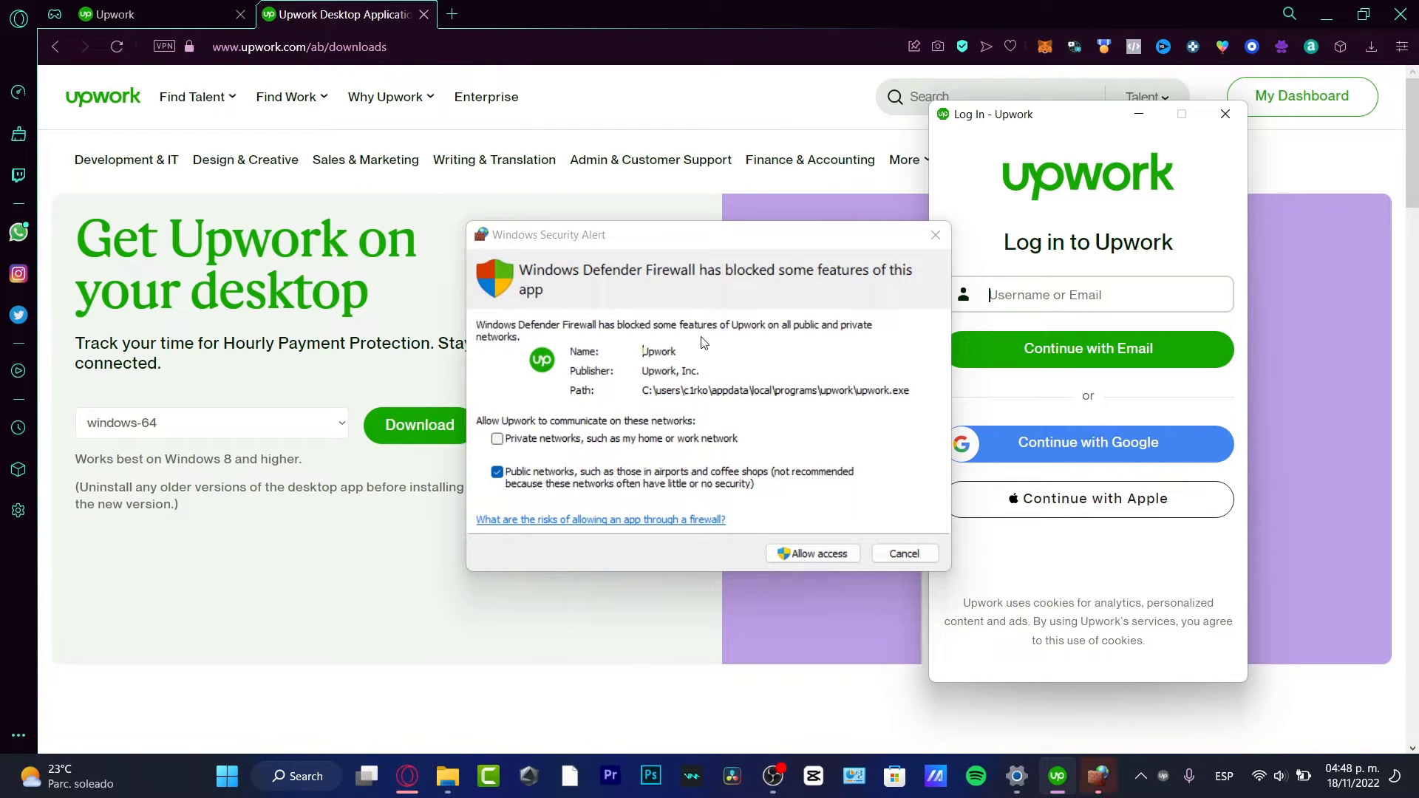
pyautogui.press('Escape')
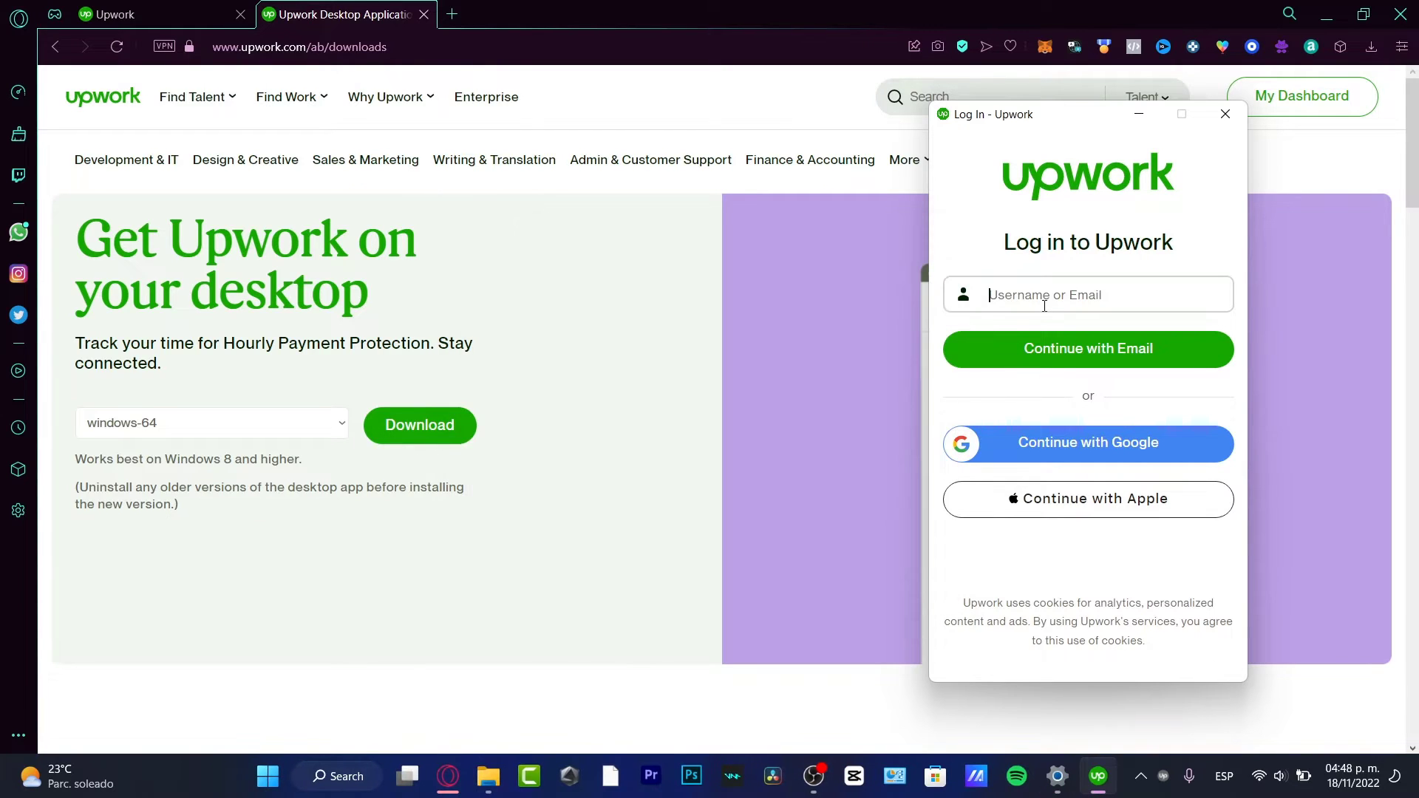
pyautogui.click(1132, 437)
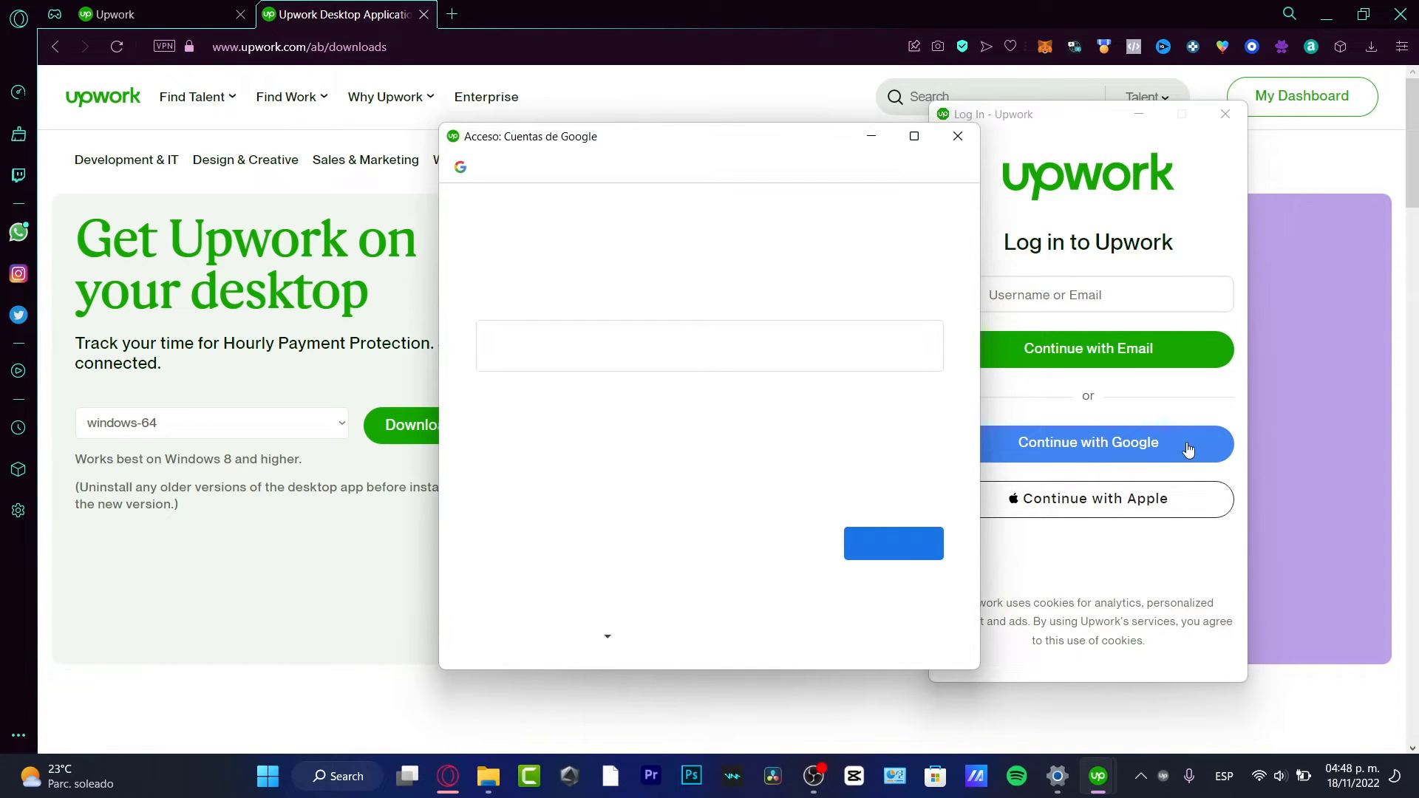
pyautogui.click(1091, 325)
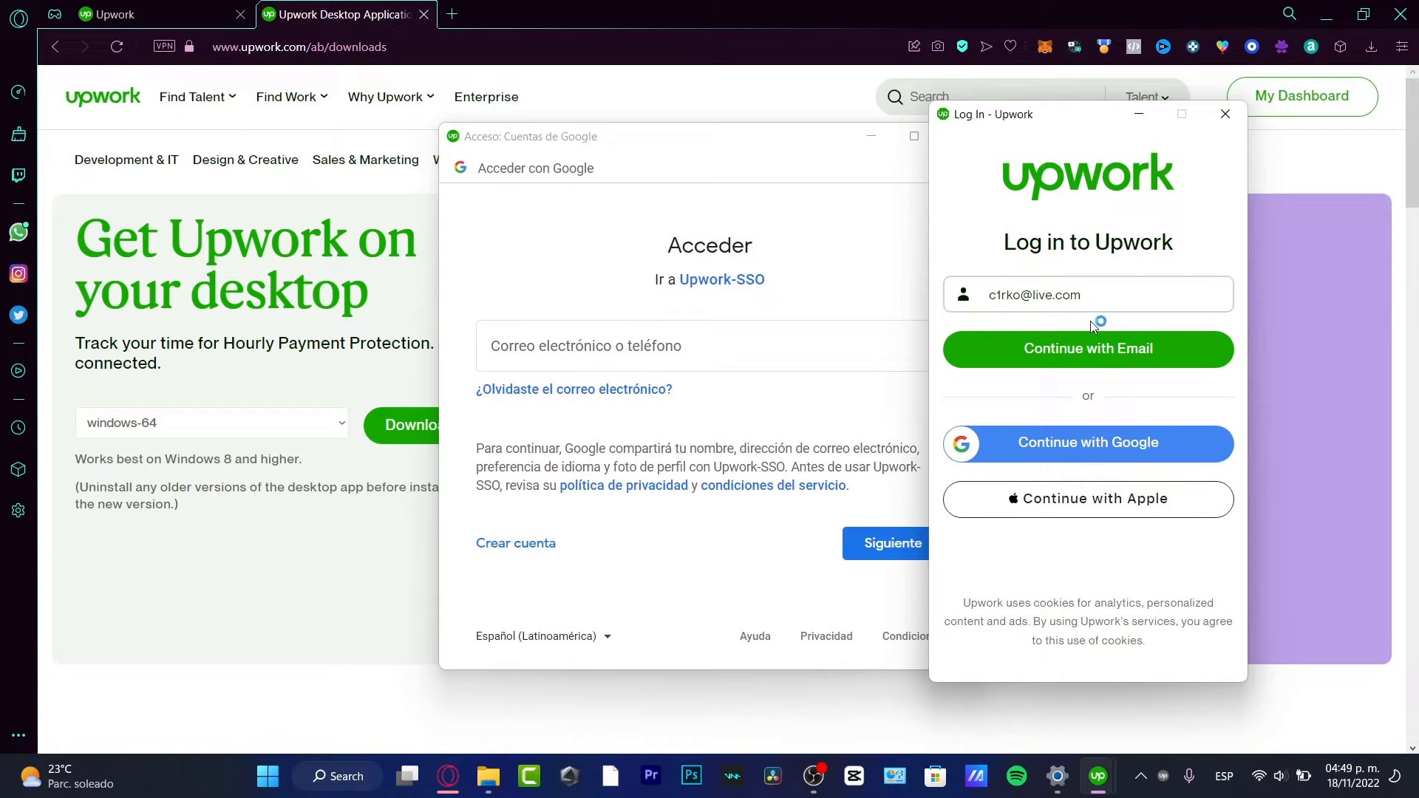
pyautogui.click(1105, 358)
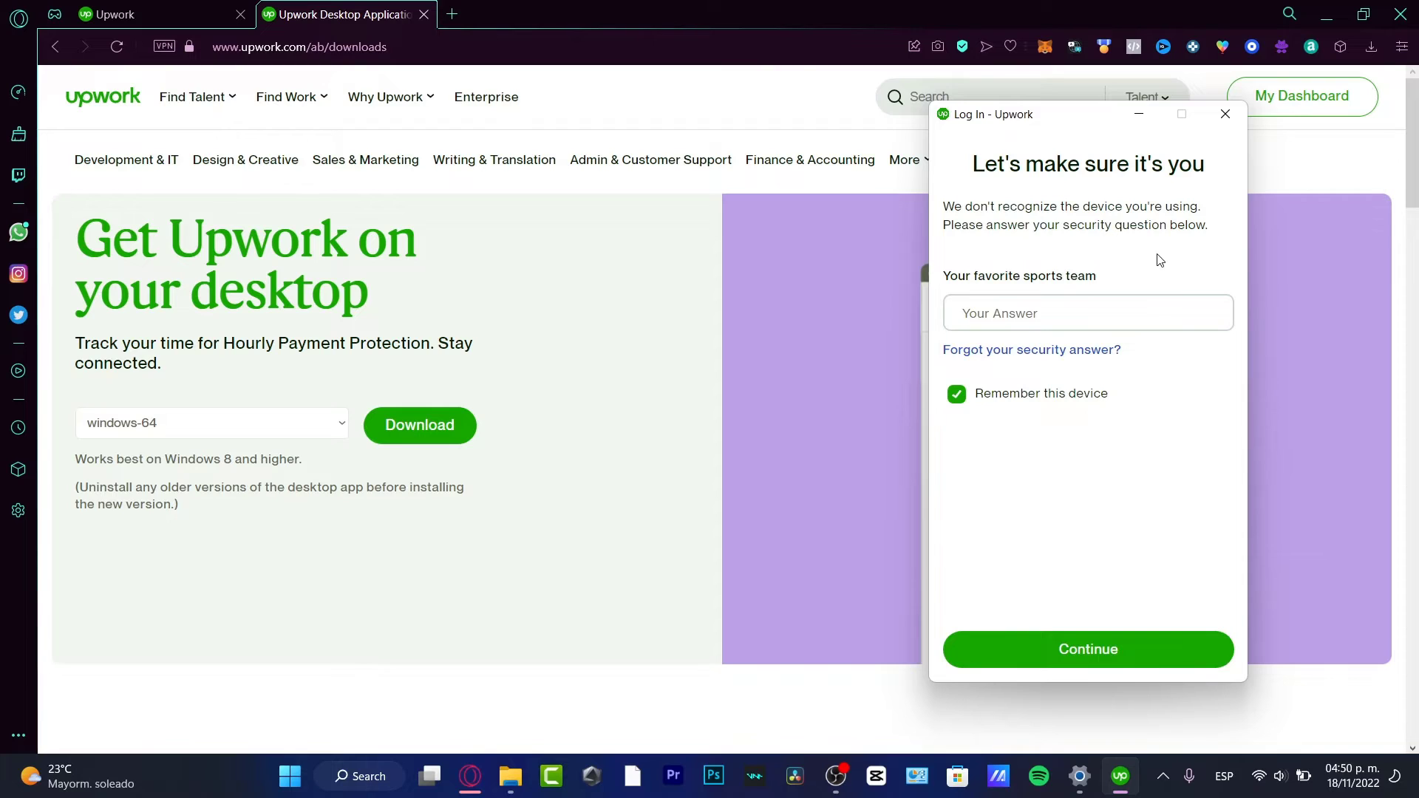
# - Enter the security answer for the unrecognized device, keep it remembered and continue
pyautogui.moveTo(1040, 213); pyautogui.dragTo(1207, 196)
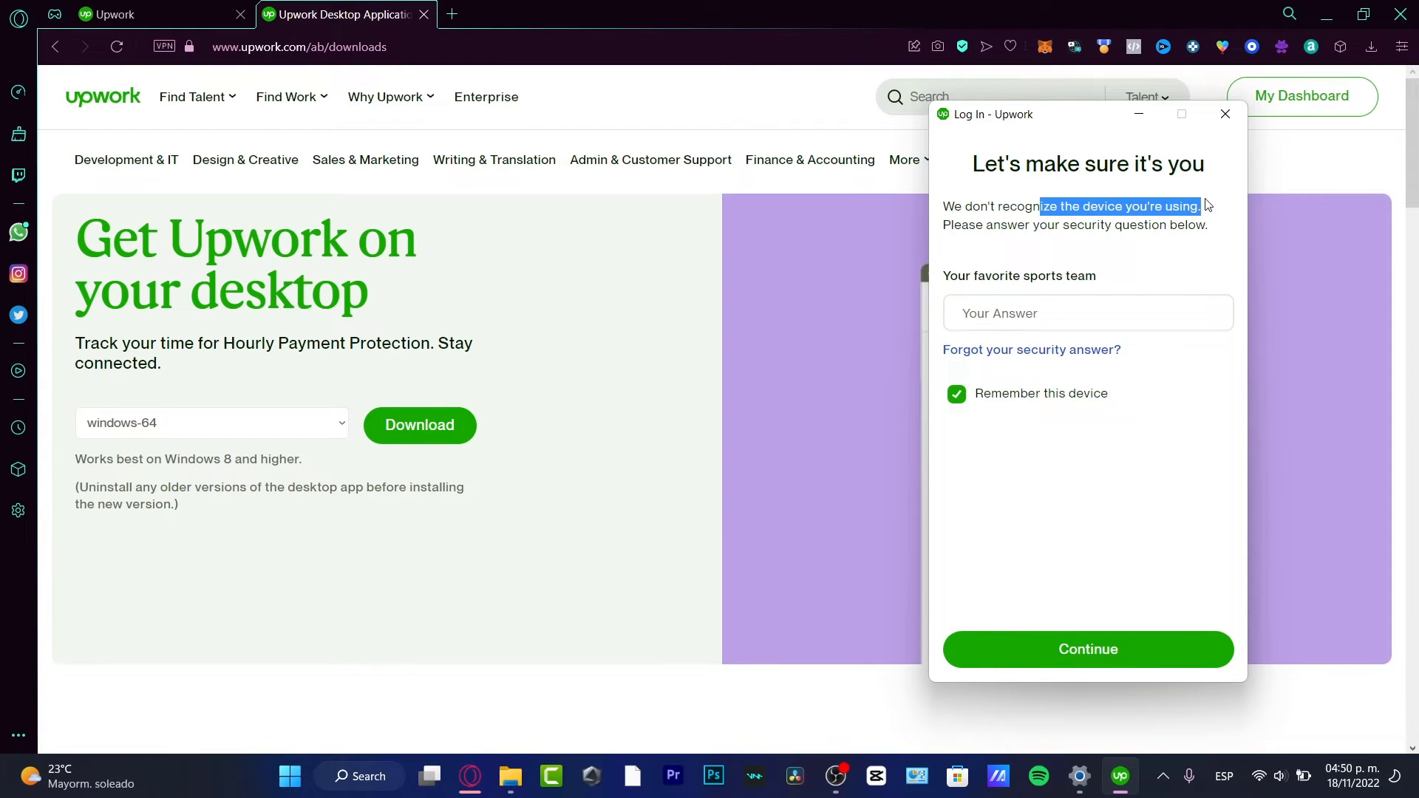
pyautogui.click(1176, 317)
pyautogui.write('••')
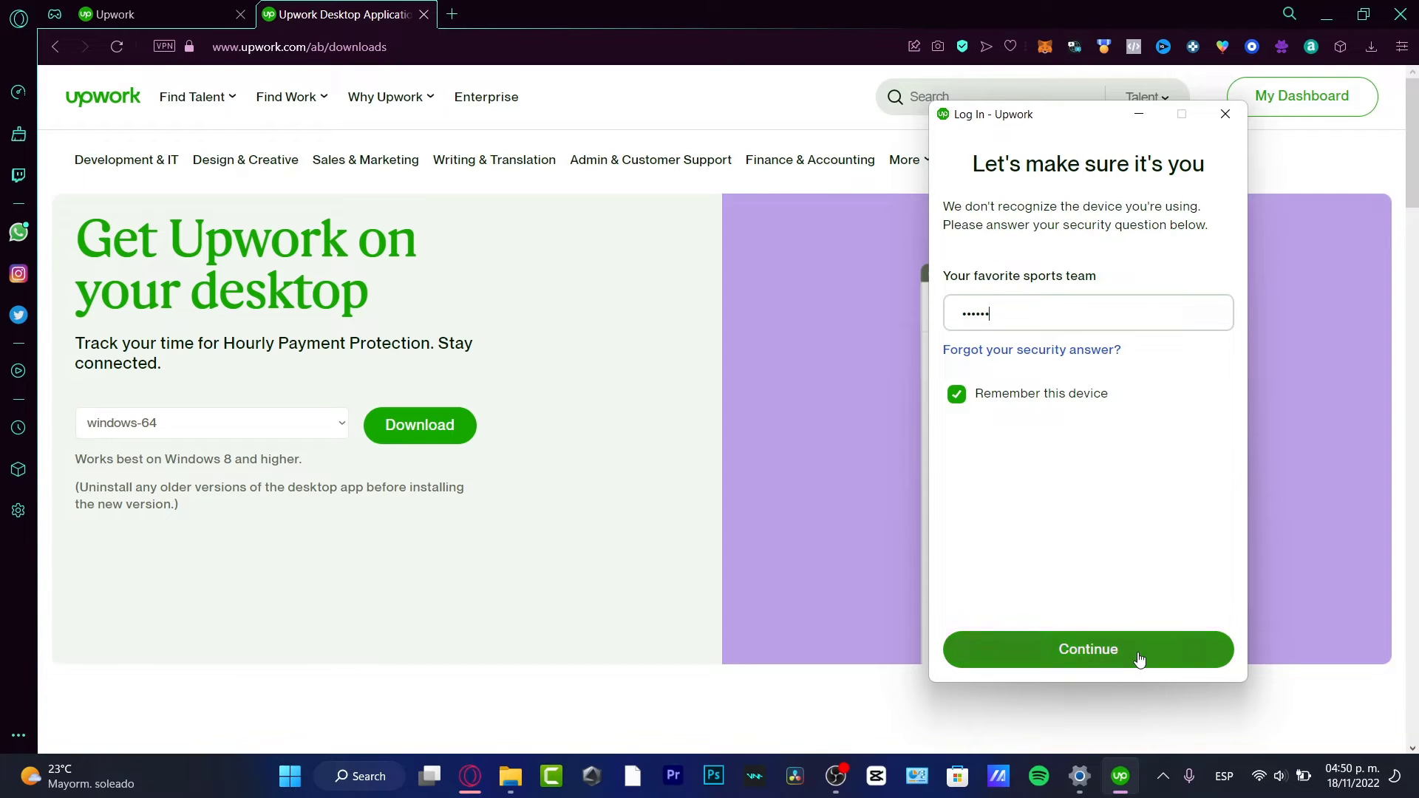
pyautogui.click(1136, 656)
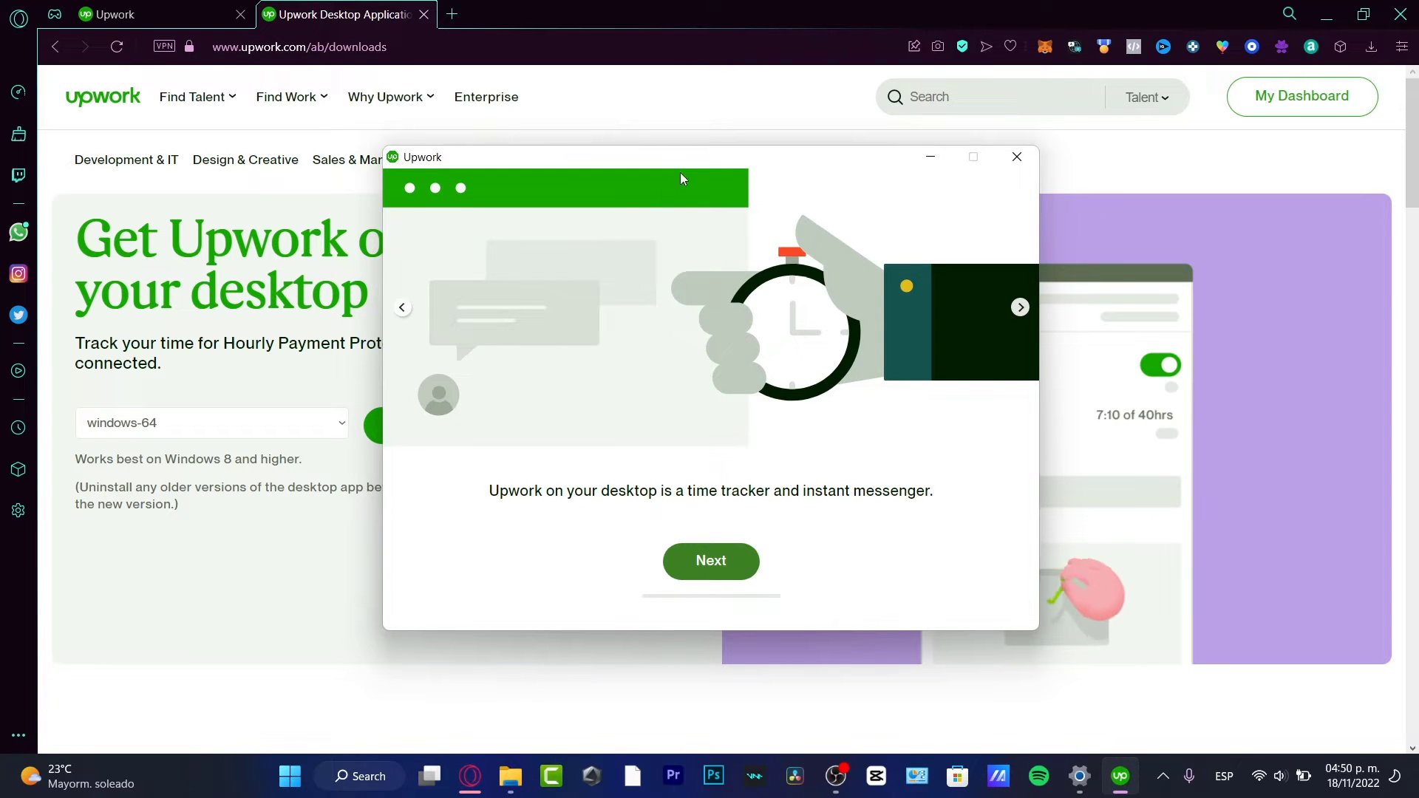
# - Step through the Welcome, Time Tracker, Messages and final slides, then close the tour
pyautogui.moveTo(691, 157); pyautogui.dragTo(617, 123)
pyautogui.moveTo(493, 456); pyautogui.dragTo(867, 462)
pyautogui.click(873, 461)
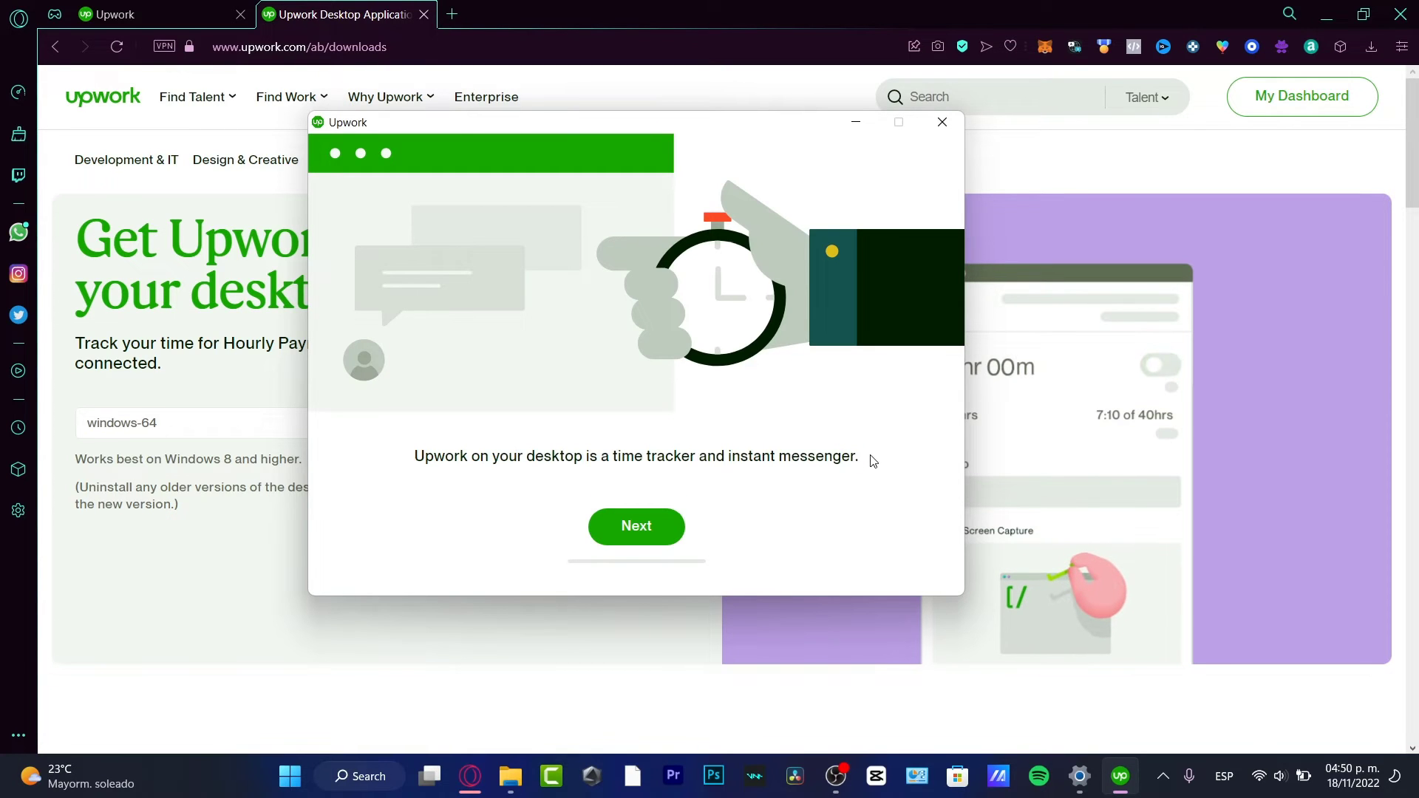
pyautogui.click(651, 527)
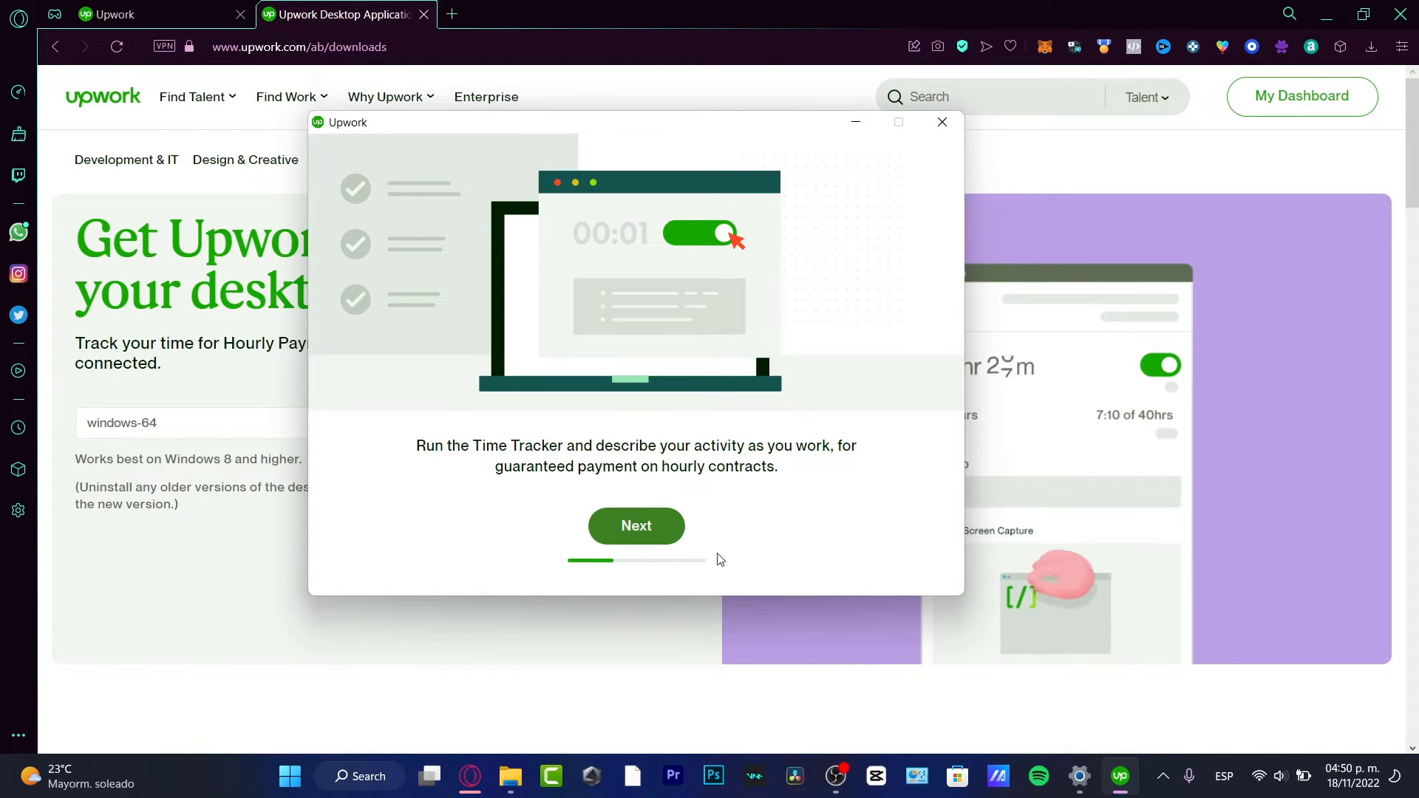
pyautogui.click(661, 538)
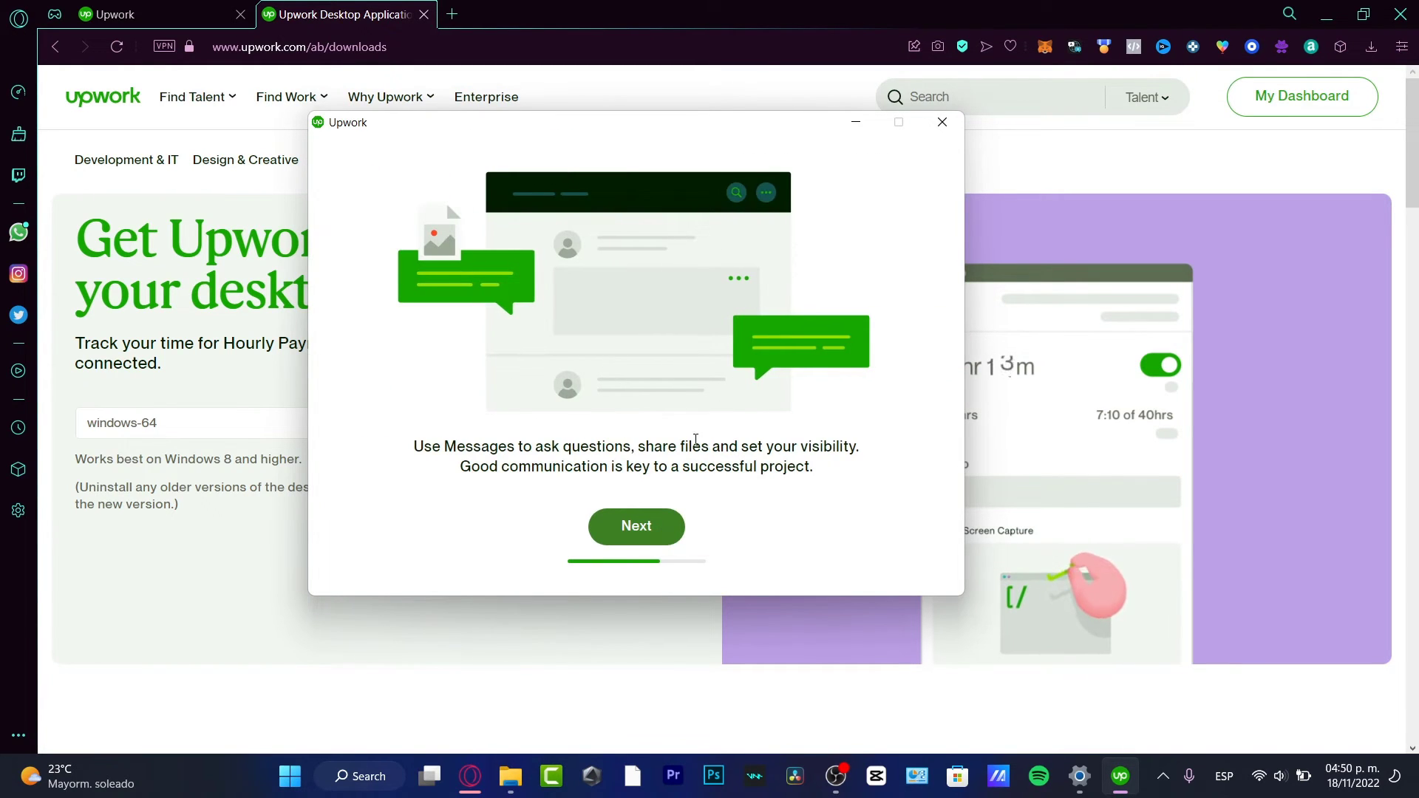
pyautogui.click(674, 527)
pyautogui.click(636, 525)
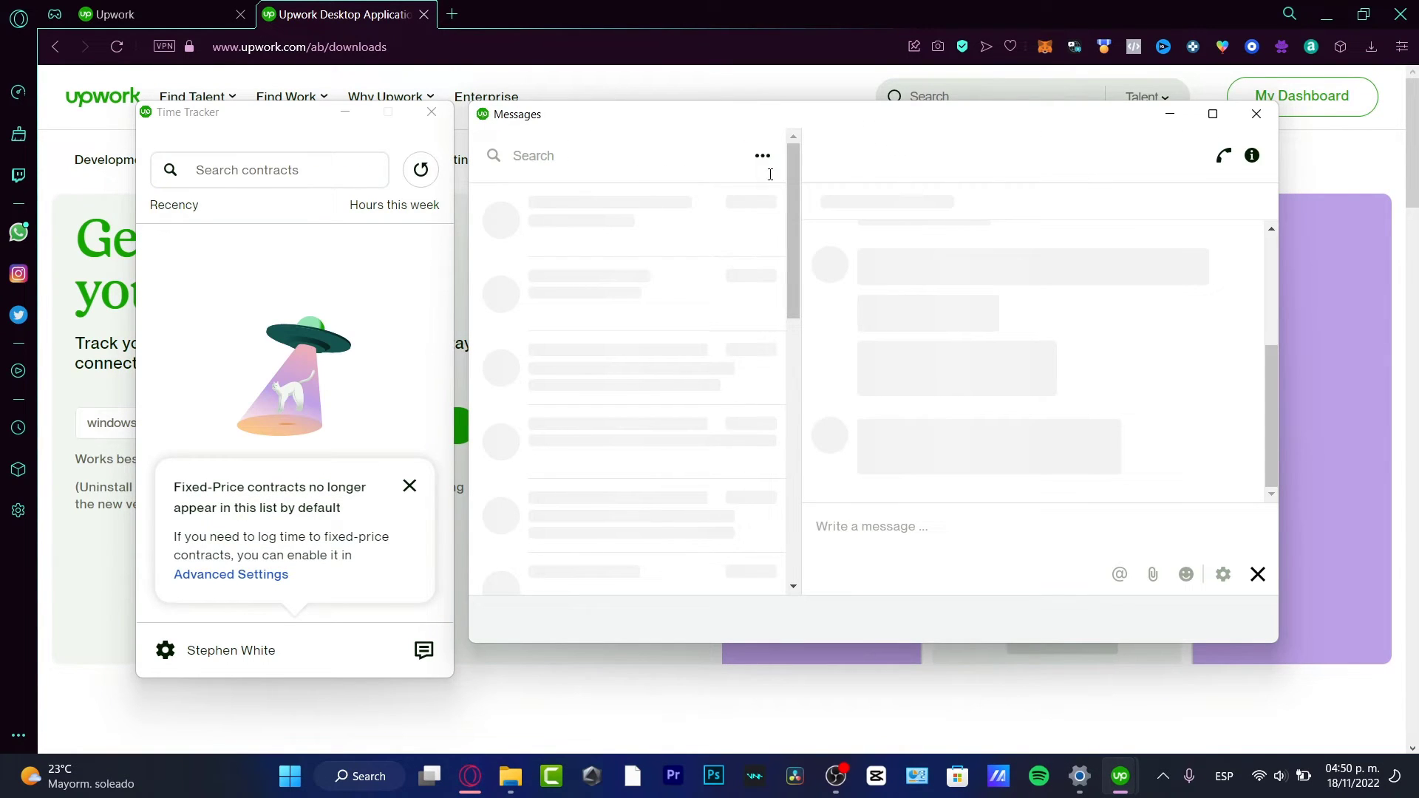
# - Move the Messages window aside and close the fixed-price contracts tip in Time Tracker
pyautogui.moveTo(844, 126); pyautogui.dragTo(977, 90)
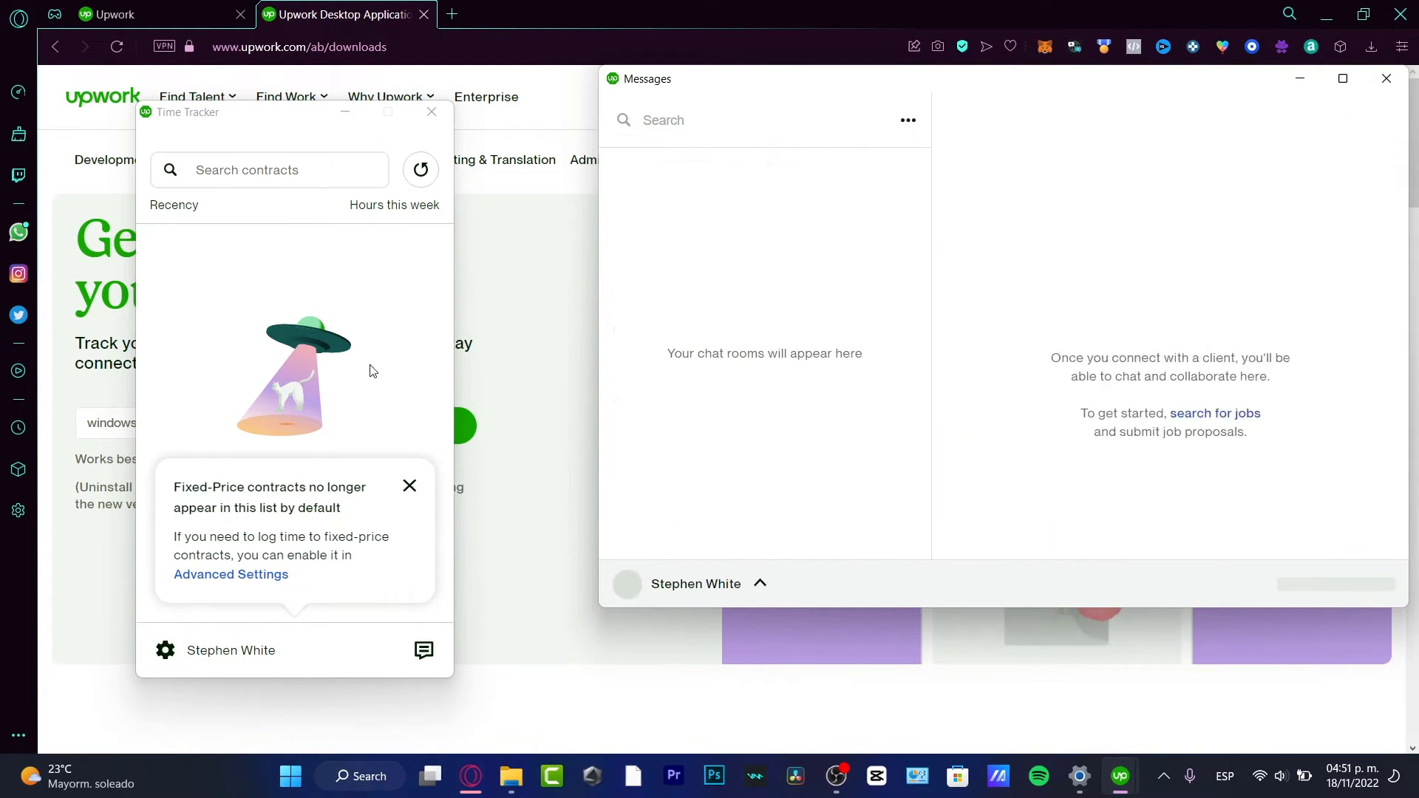
pyautogui.click(411, 487)
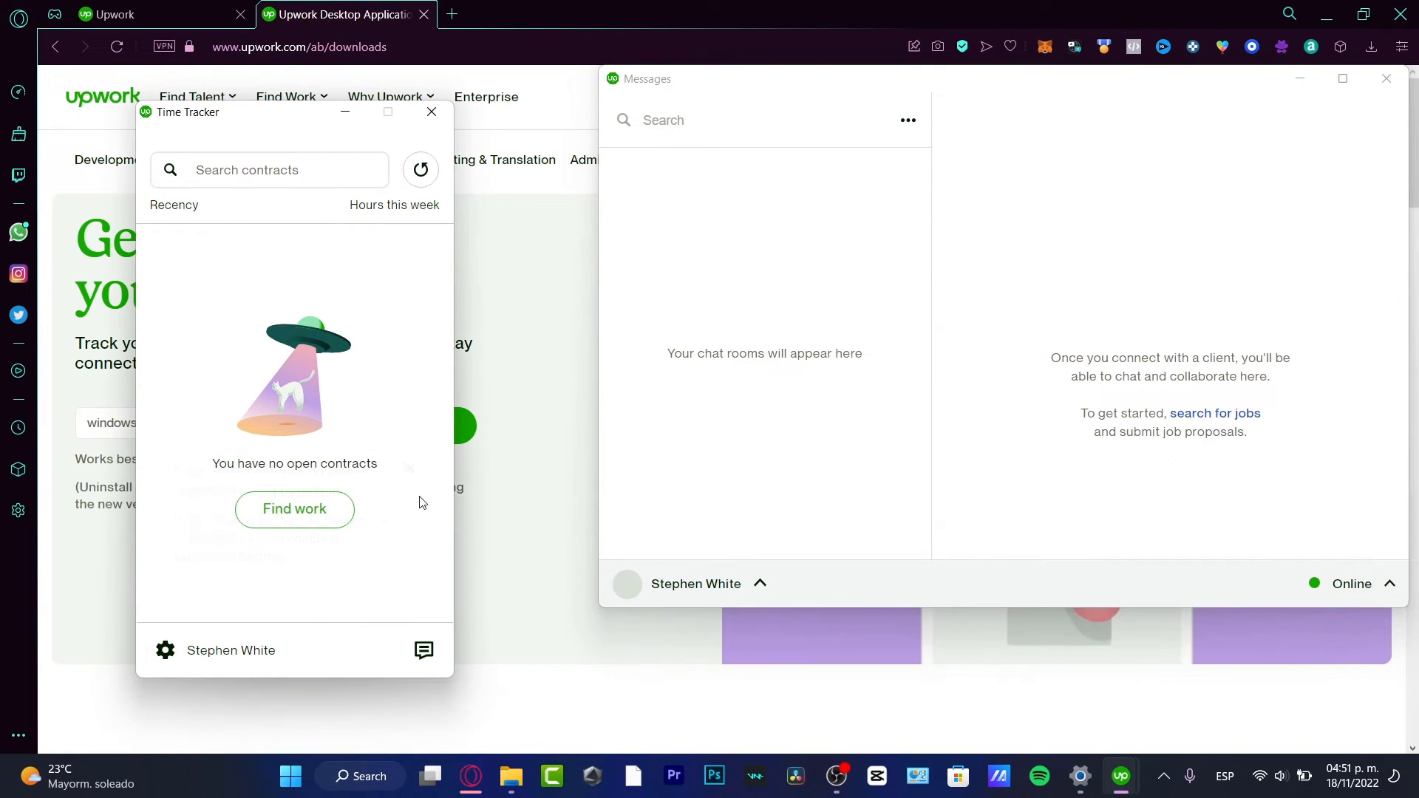
pyautogui.moveTo(281, 170); pyautogui.dragTo(425, 432)
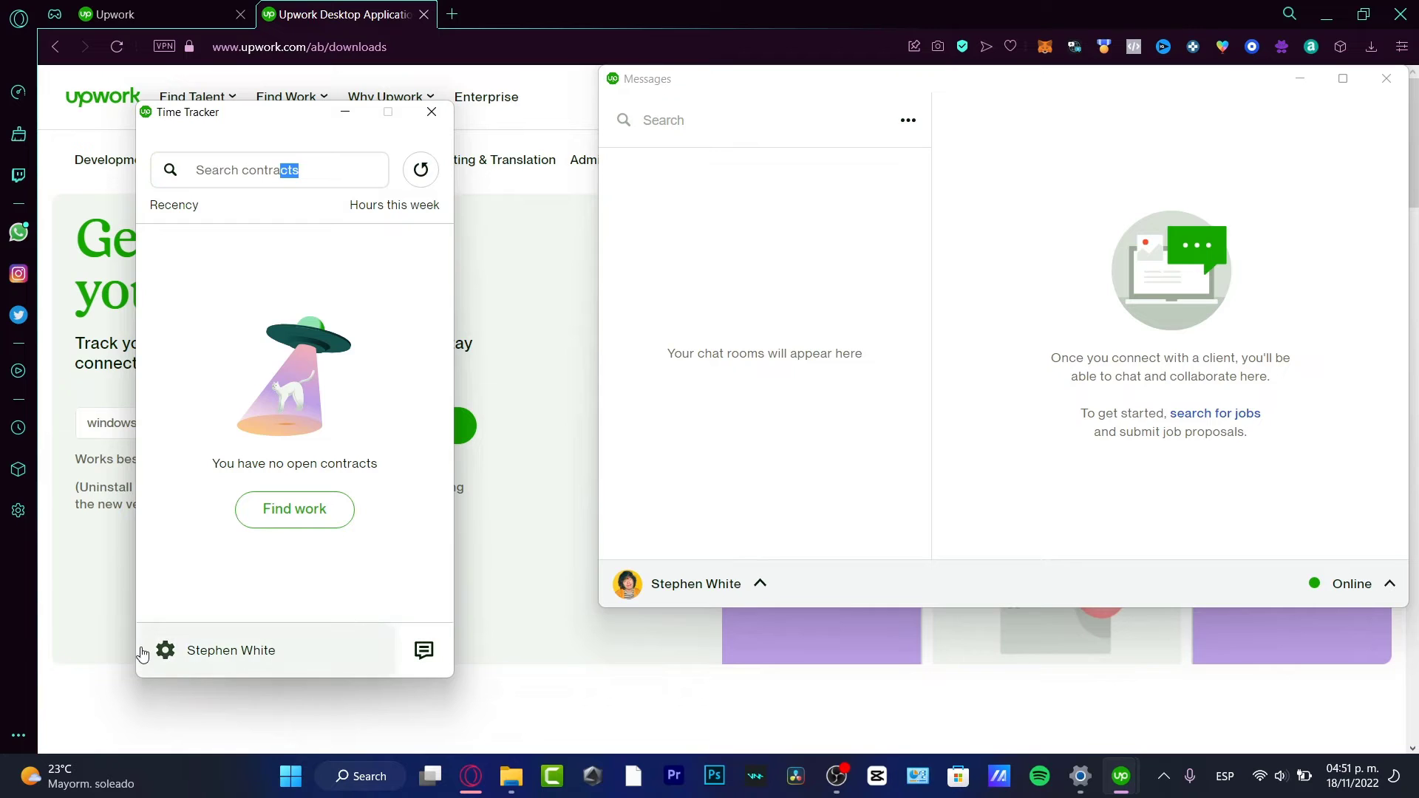
# - In Time Tracker Settings, choose Capture Active Monitor and keep capture notifications and sound on
pyautogui.click(167, 653)
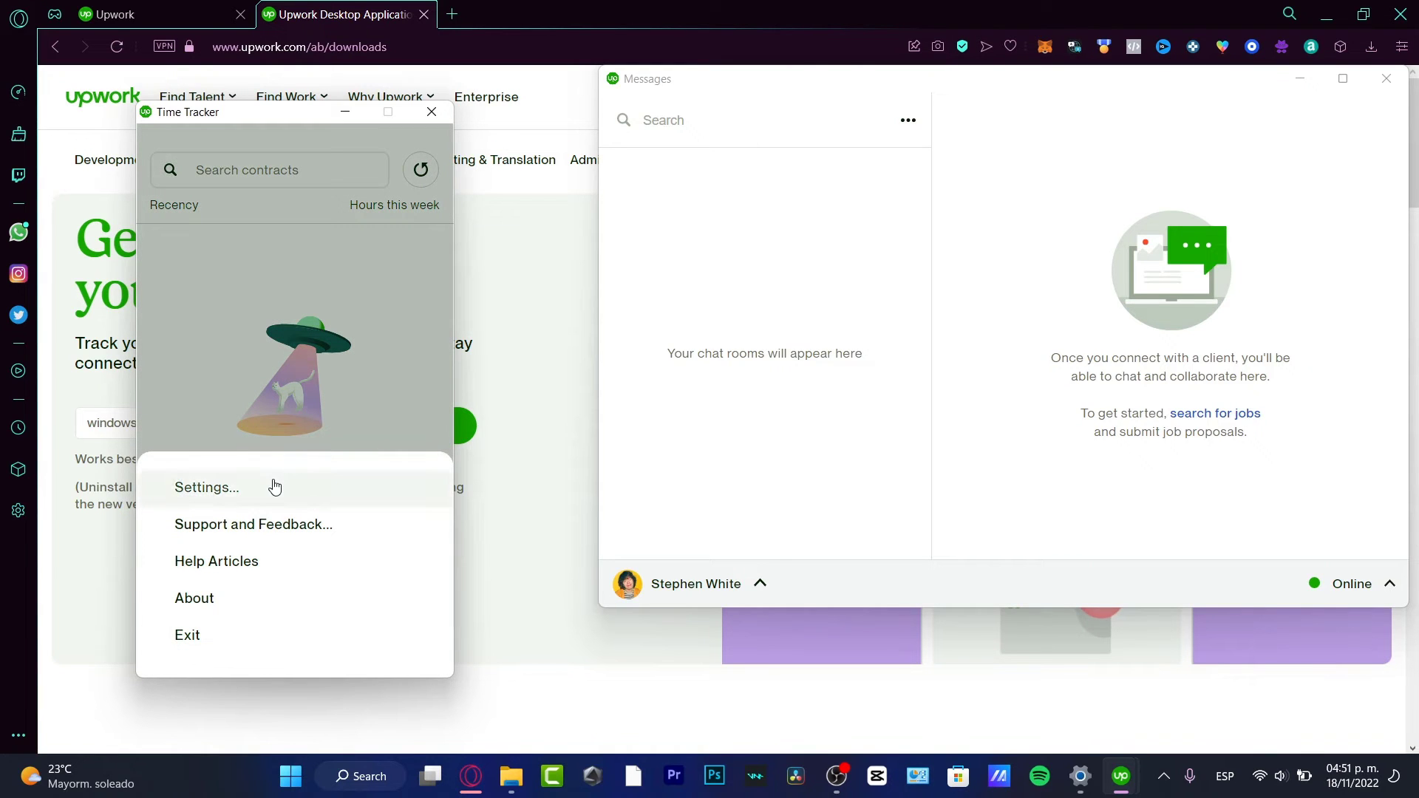
pyautogui.click(277, 484)
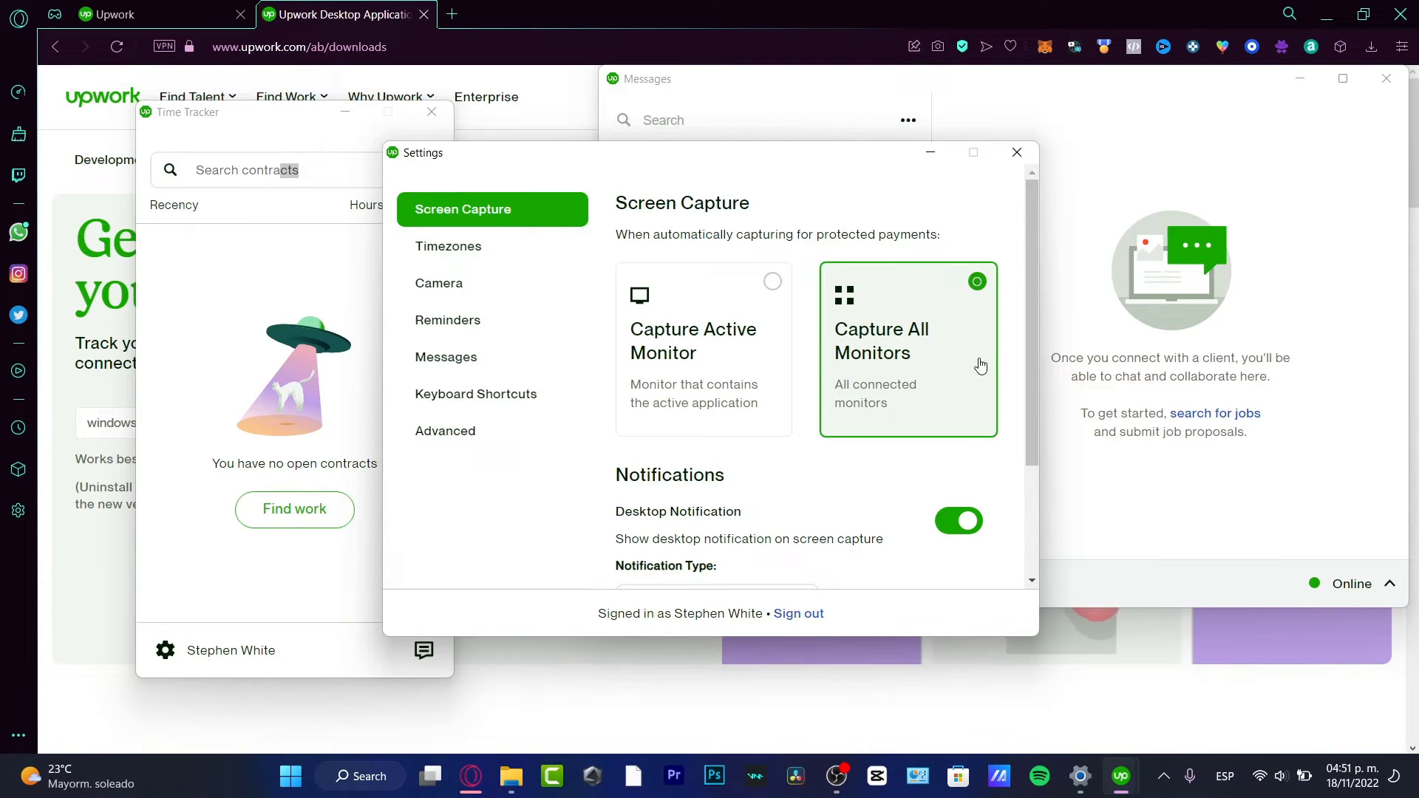
pyautogui.click(754, 344)
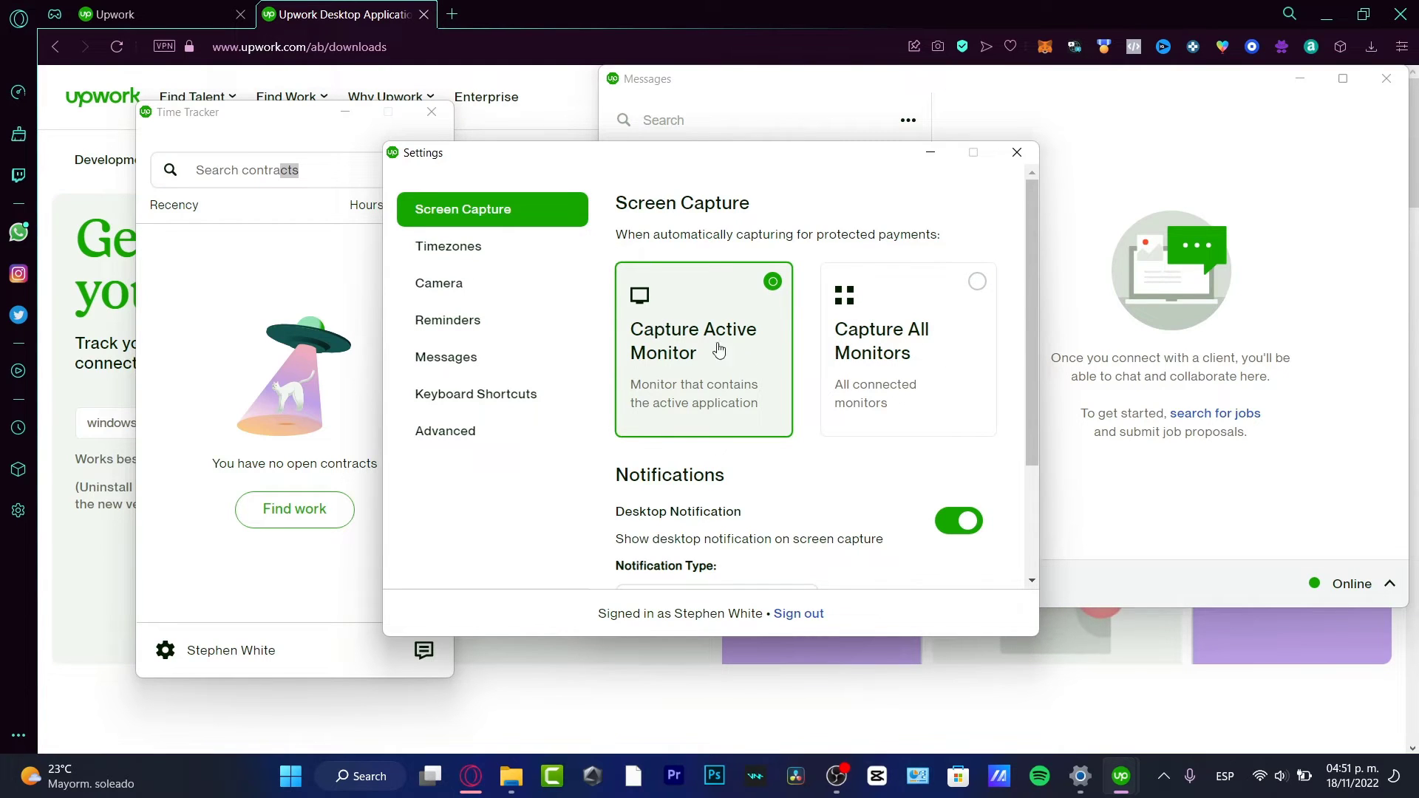
pyautogui.scroll(-3, 746, 366)
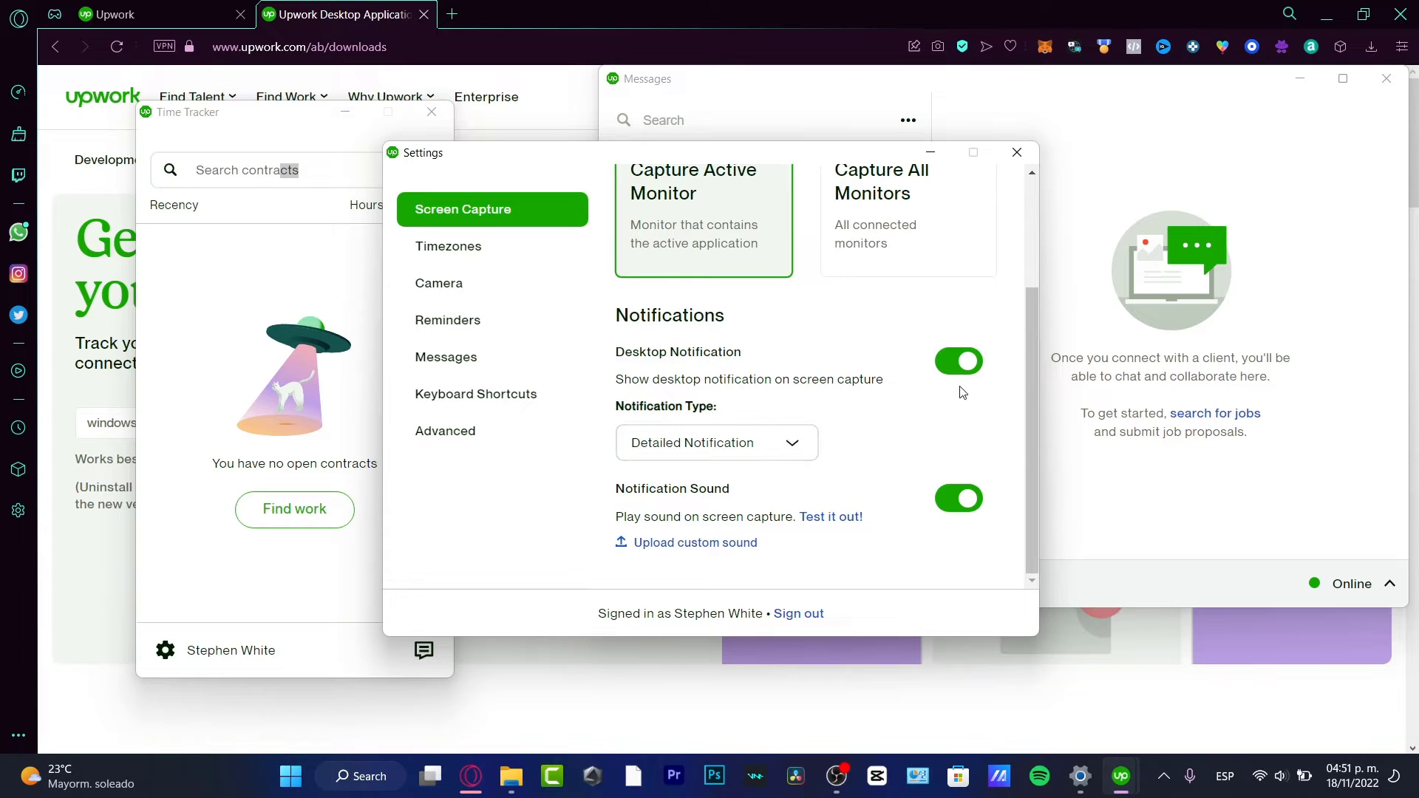
pyautogui.click(955, 366)
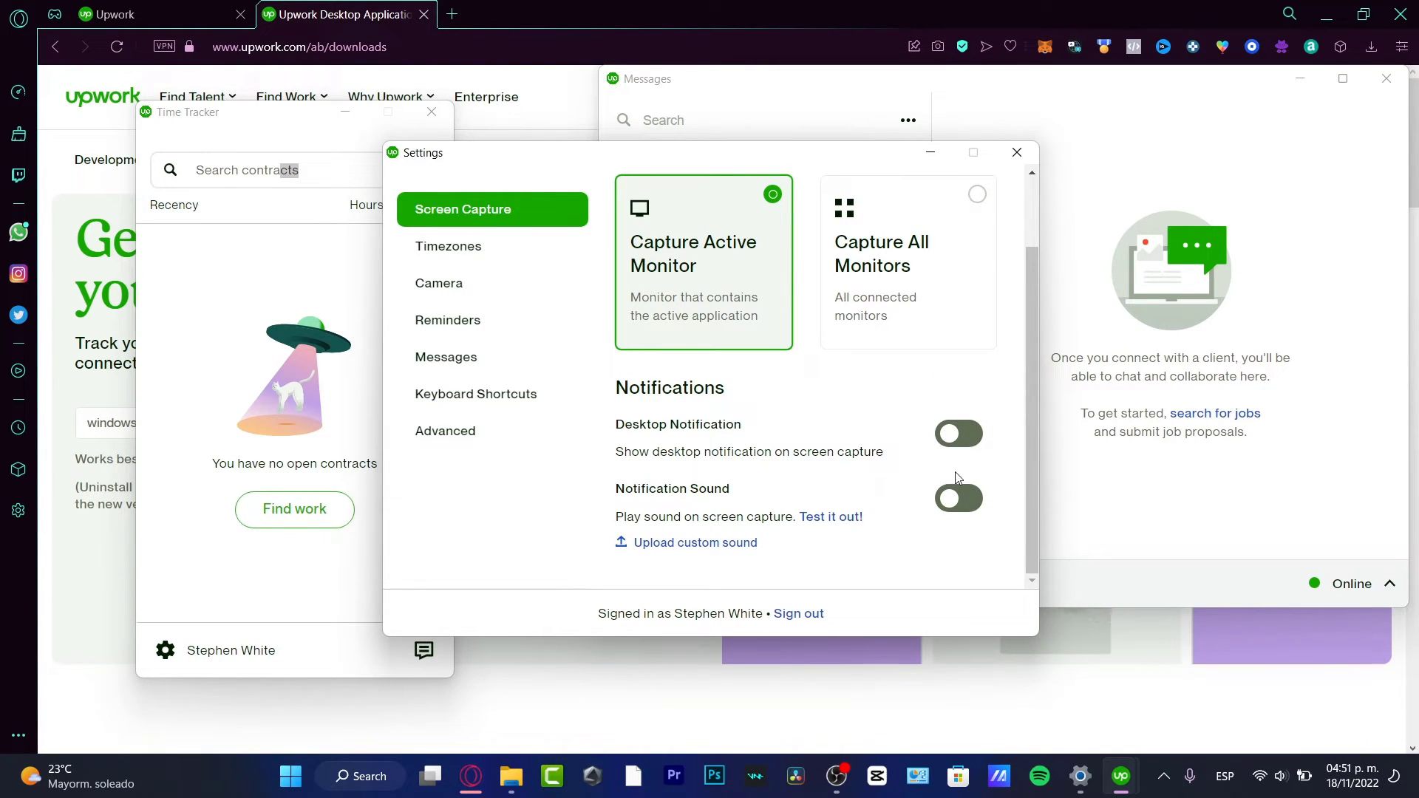
pyautogui.click(958, 442)
pyautogui.click(958, 571)
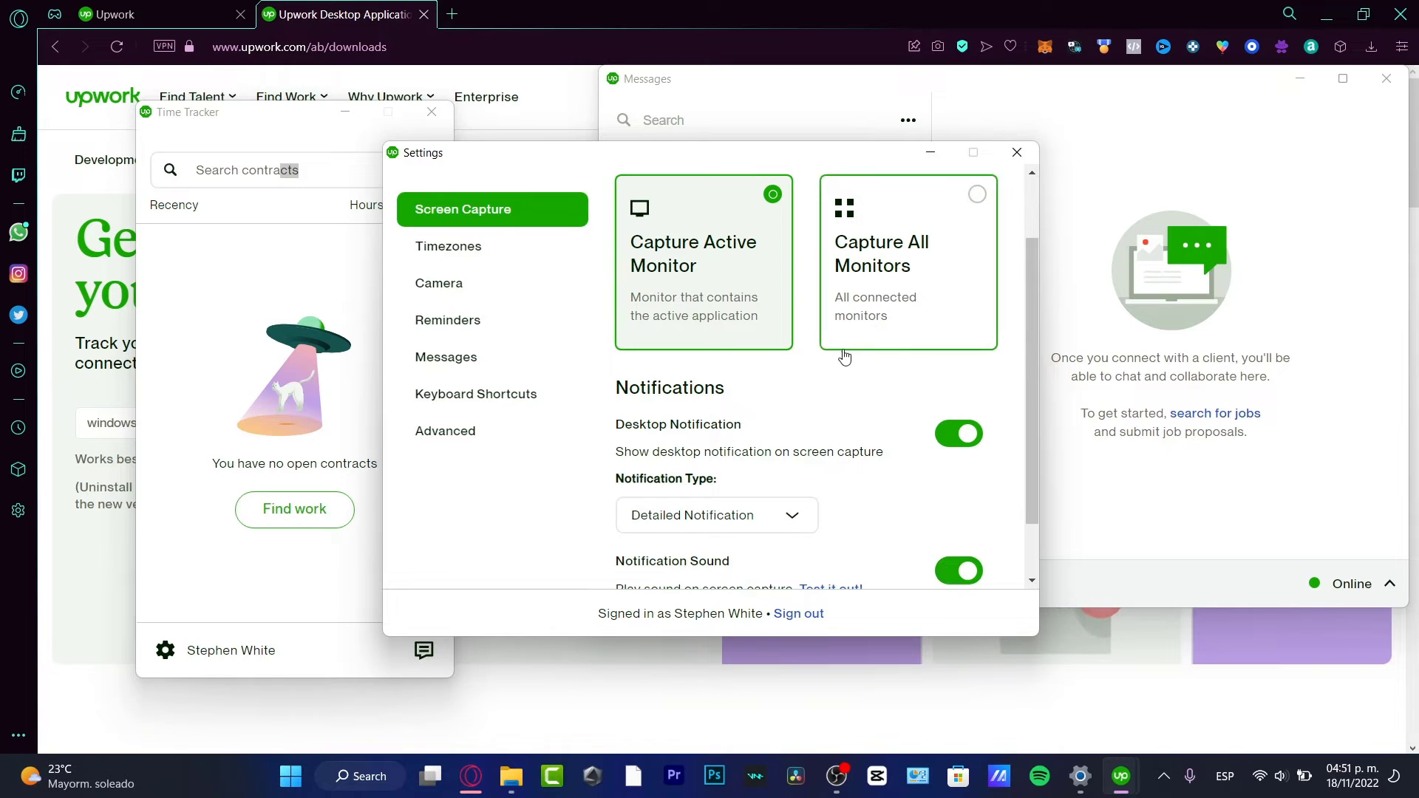
# - Review the Timezone, Reminders, Messages and Shortcuts pages, then enable 'Allow system to use GPU' under Advanced
pyautogui.click(494, 248)
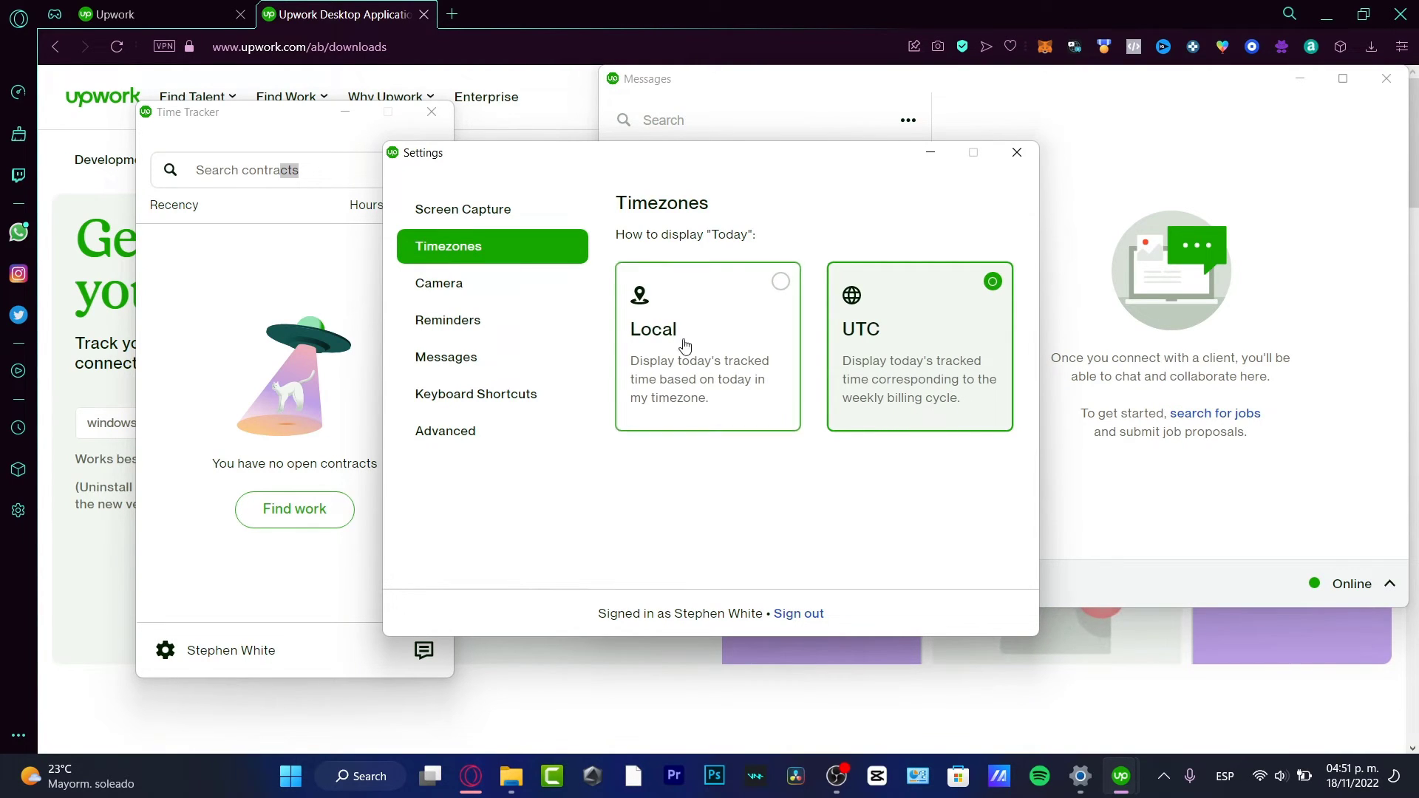
pyautogui.click(504, 329)
pyautogui.click(481, 366)
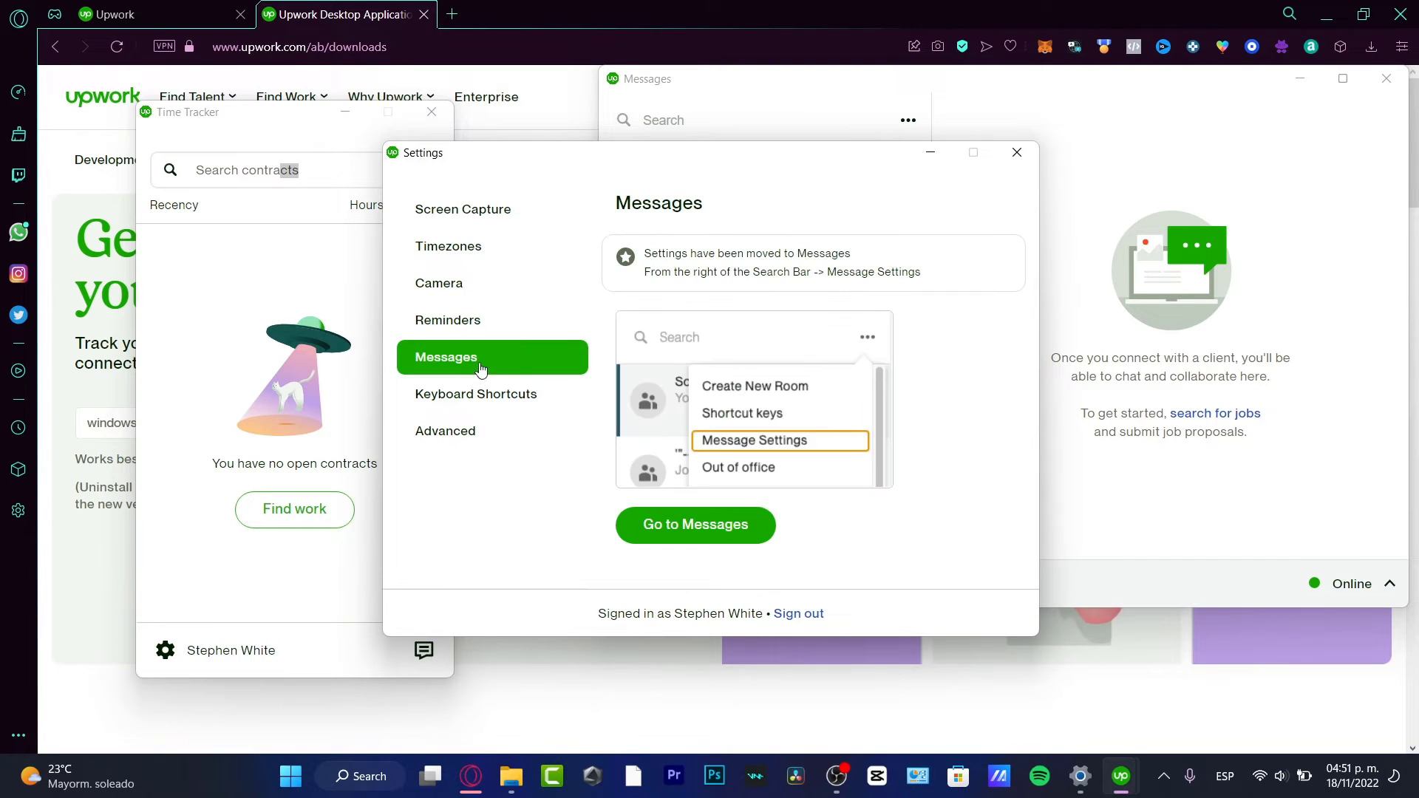
pyautogui.click(525, 399)
pyautogui.click(523, 433)
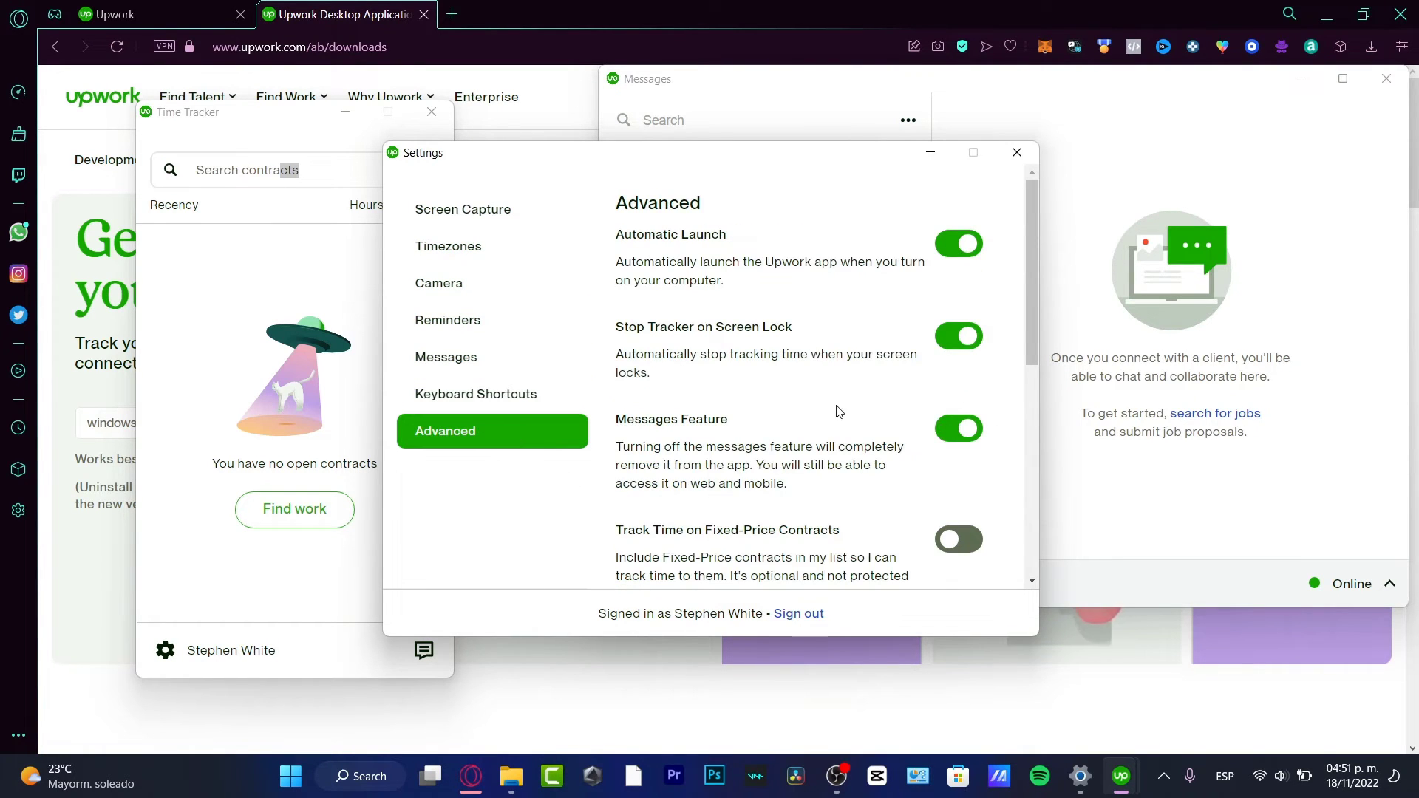
pyautogui.scroll(-5, 835, 410)
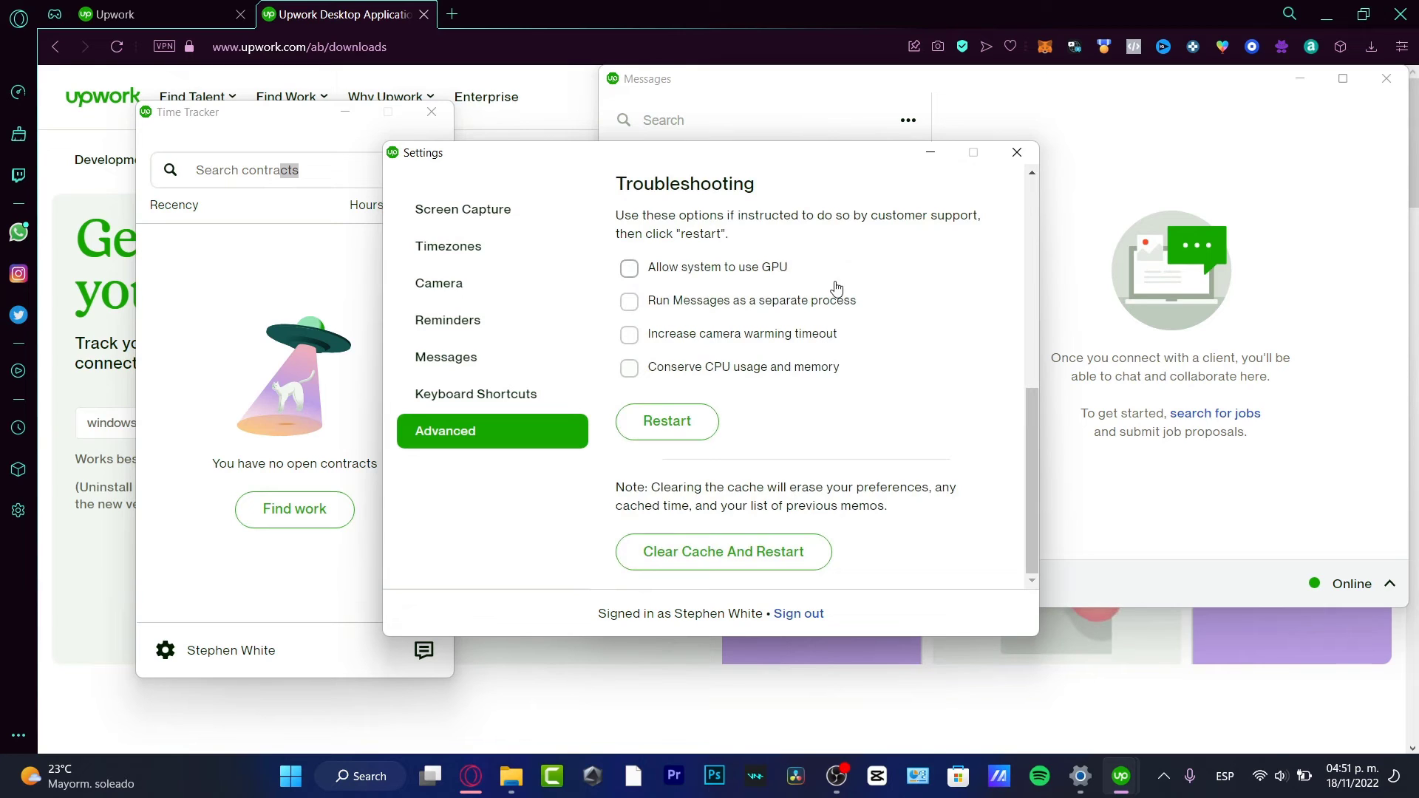
pyautogui.click(654, 272)
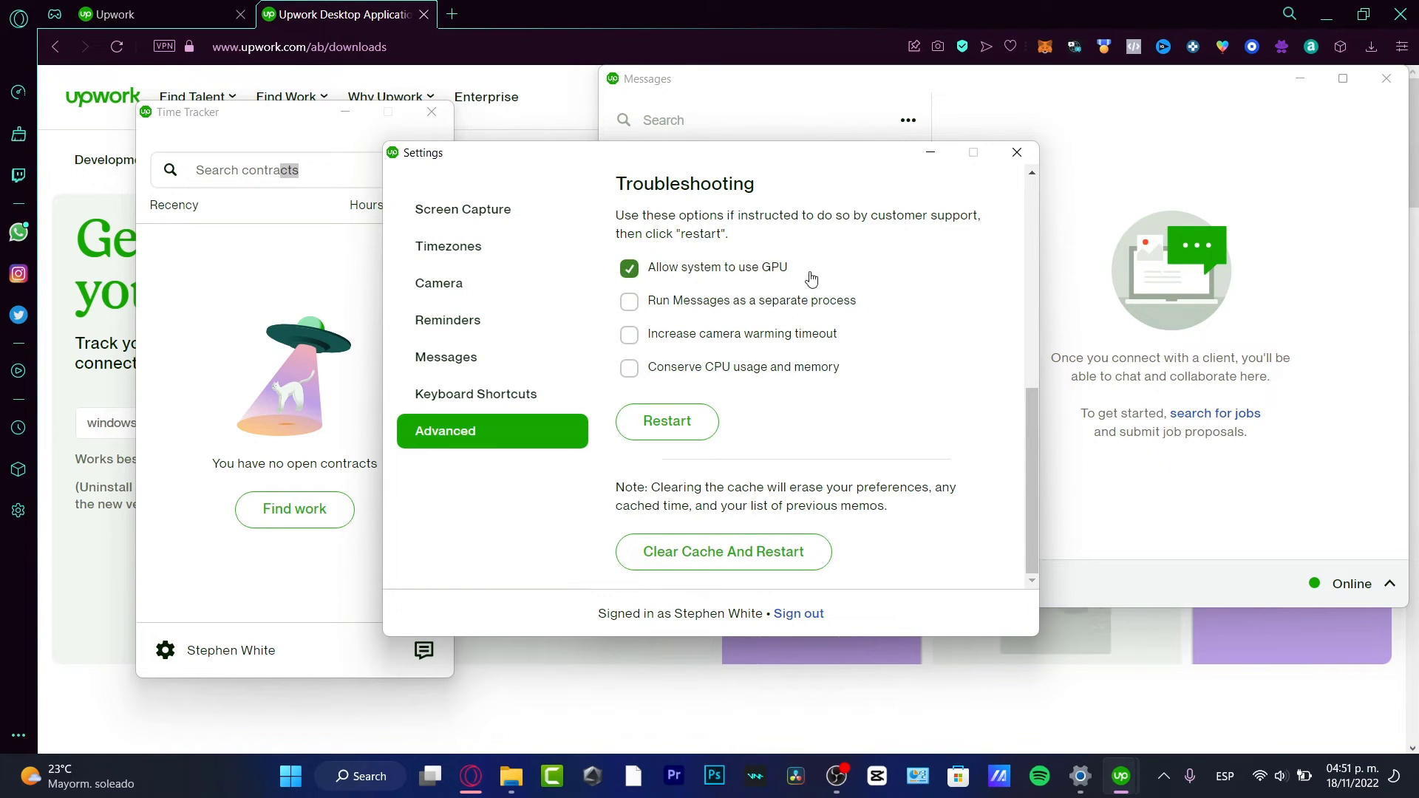
# - Close Settings, move Time Tracker to the right, and refresh its contract list
pyautogui.click(1016, 153)
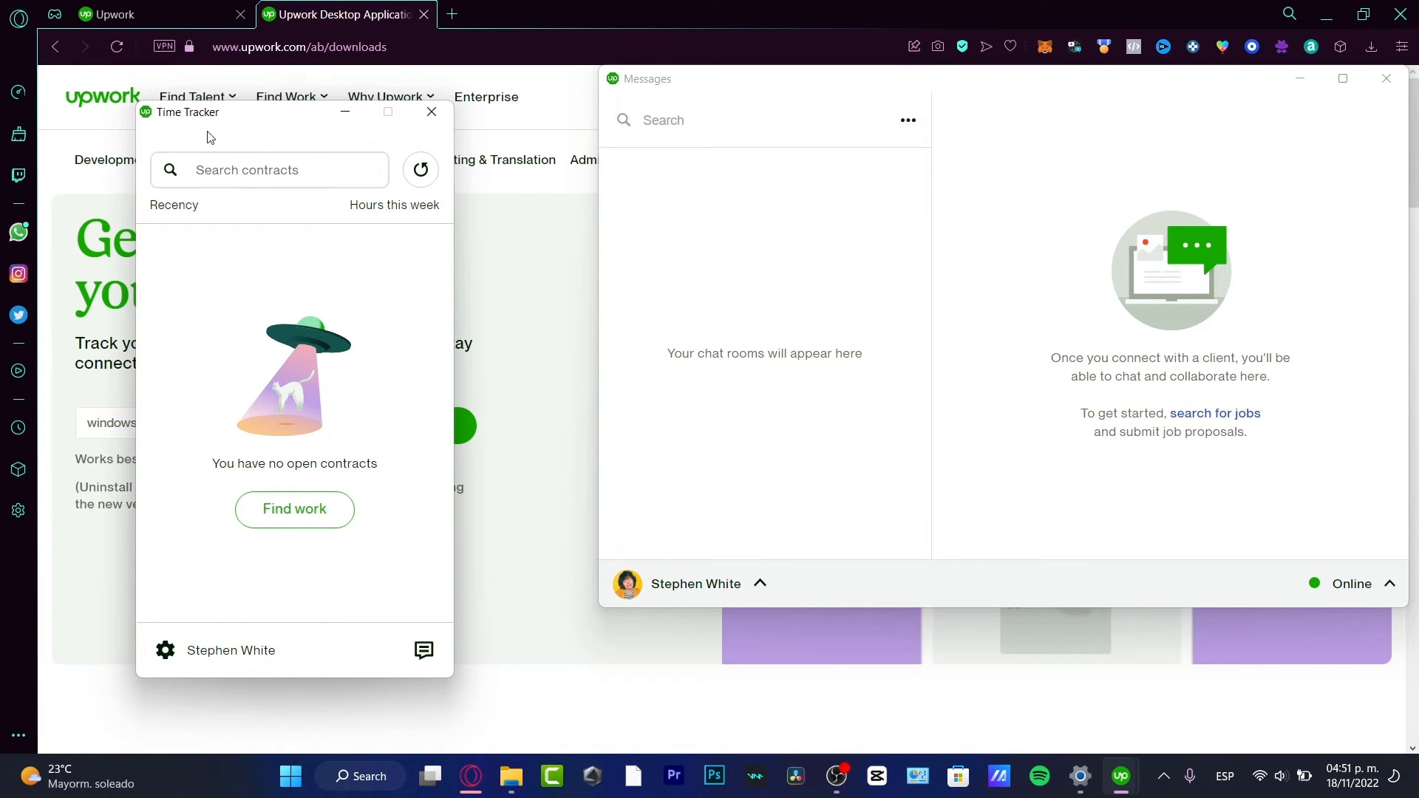
pyautogui.moveTo(209, 136); pyautogui.dragTo(337, 106)
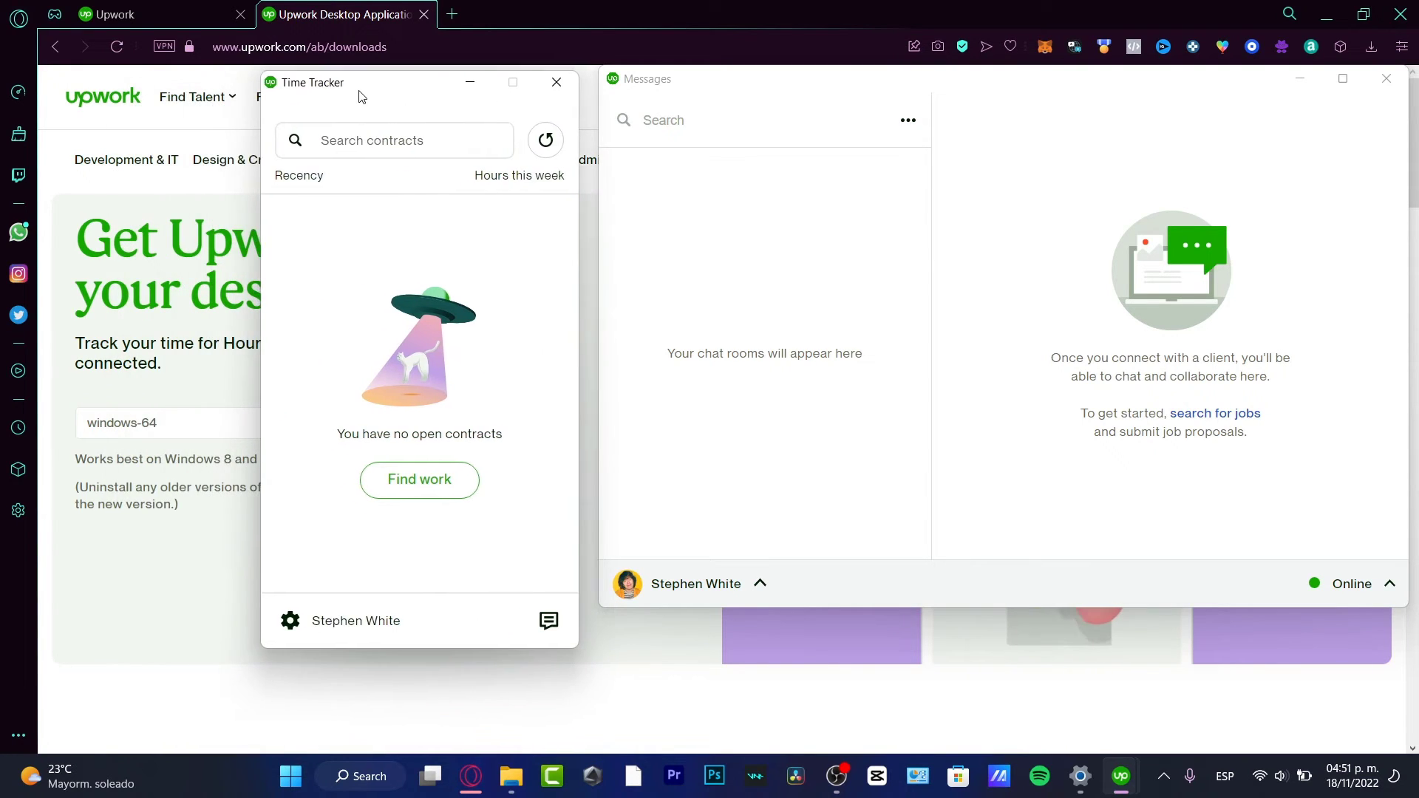
pyautogui.click(831, 428)
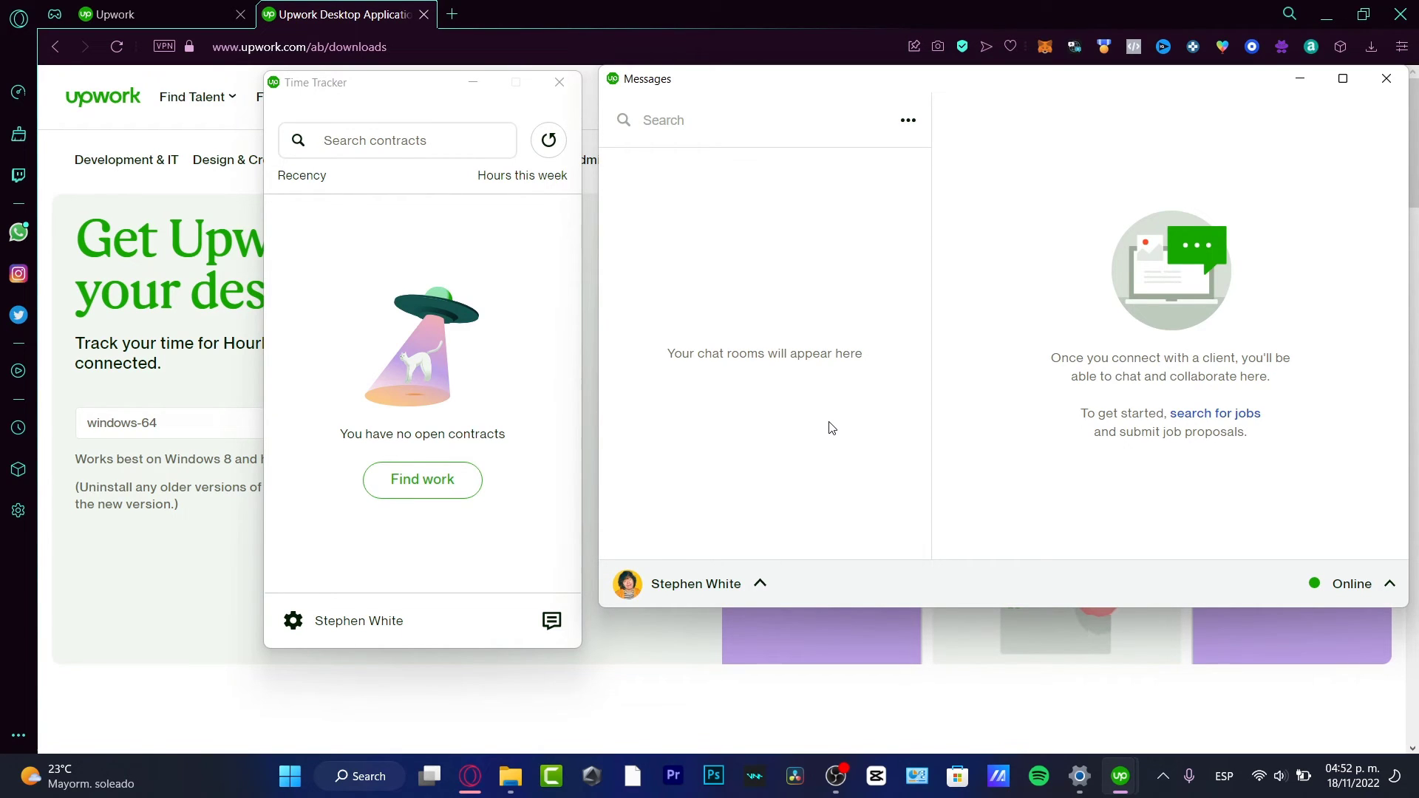
pyautogui.click(539, 147)
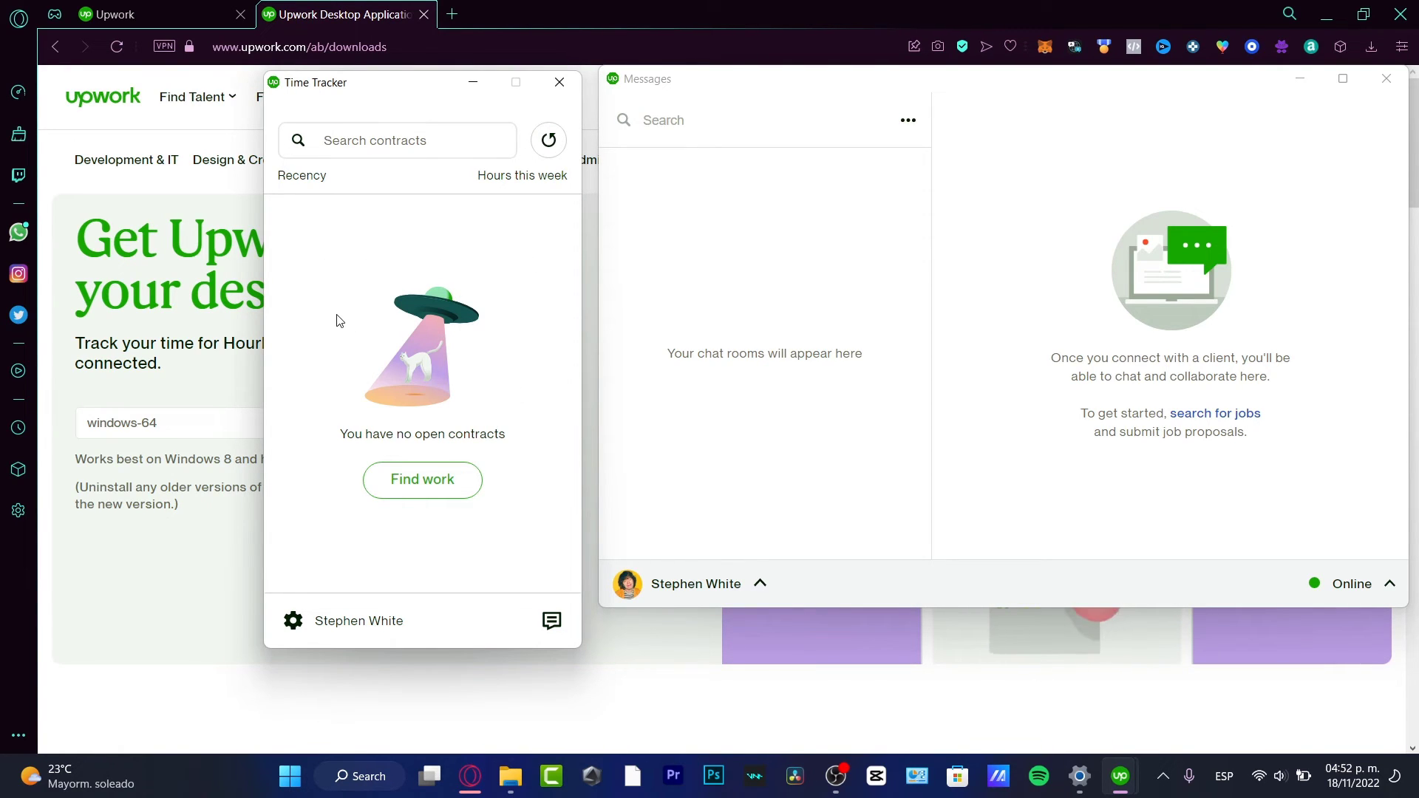
# - Open Find work, then close the Upwork jobs browser window and return to Messages
pyautogui.click(438, 489)
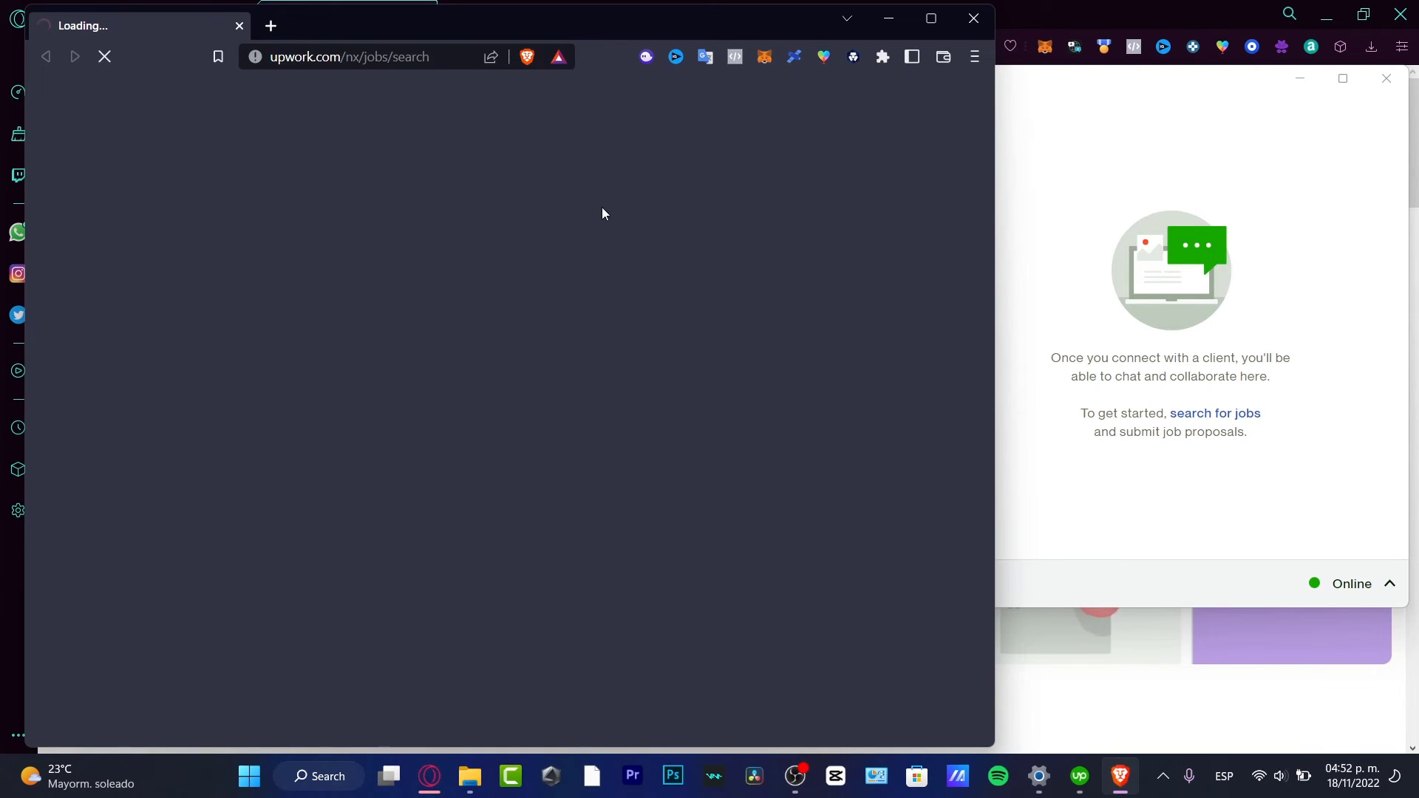
pyautogui.click(973, 18)
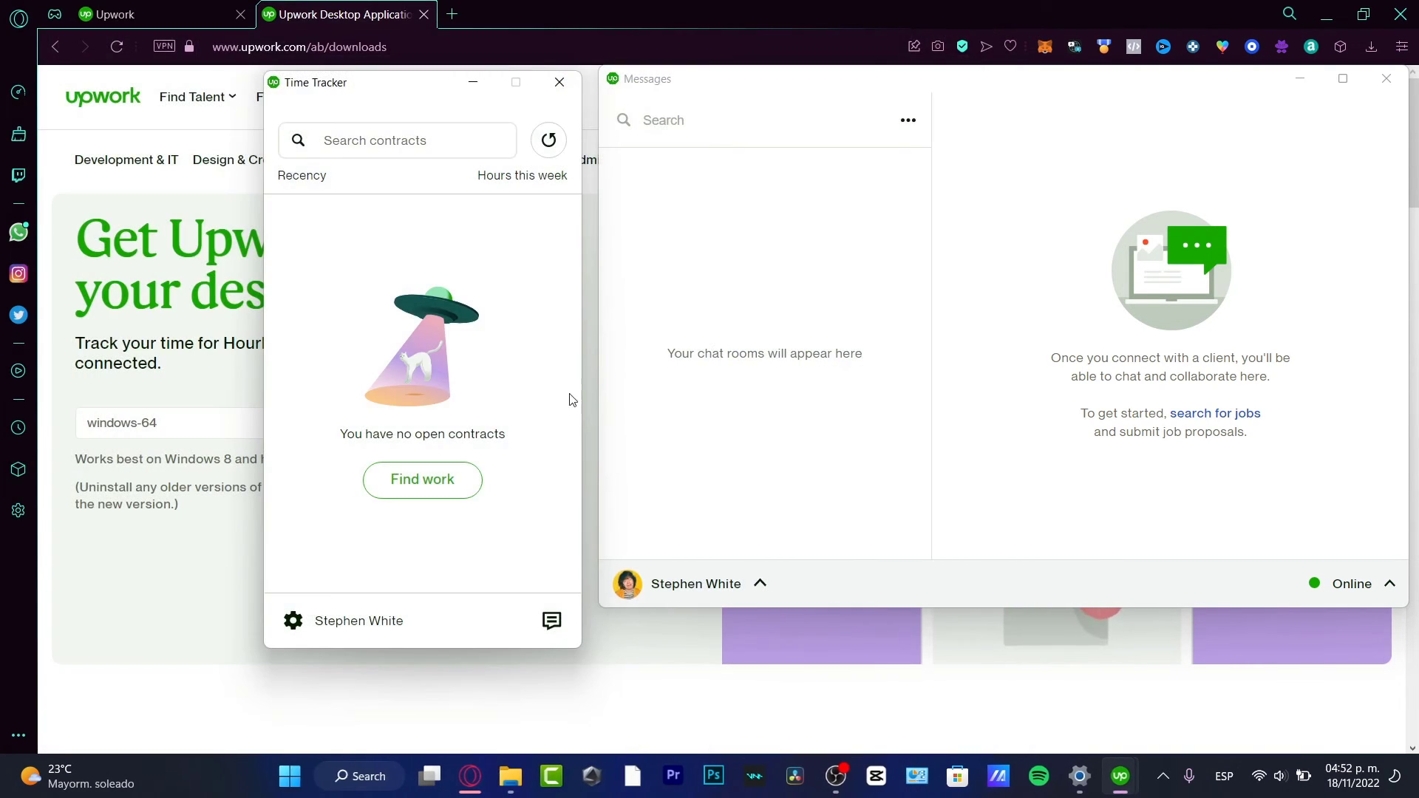
pyautogui.moveTo(398, 442); pyautogui.dragTo(509, 452)
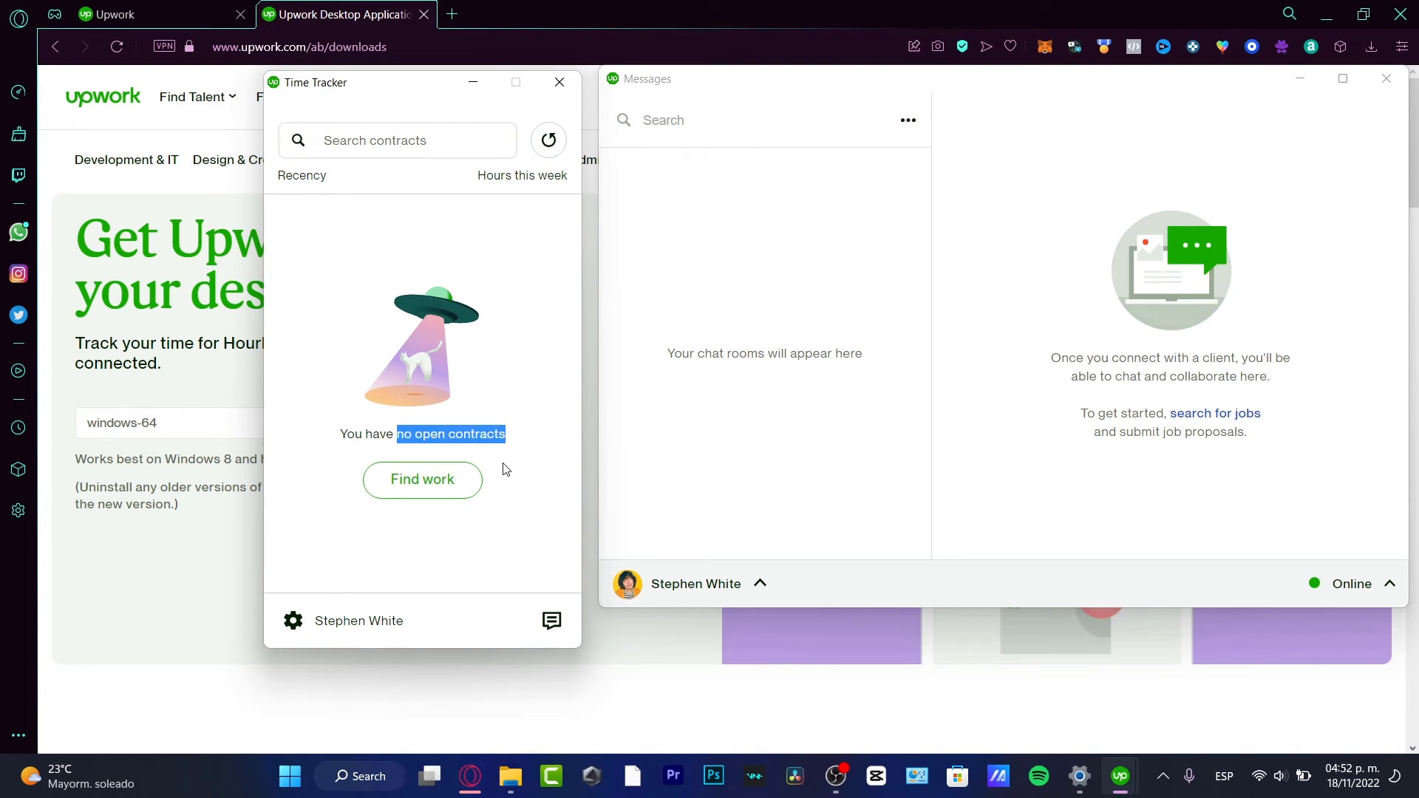
pyautogui.click(441, 491)
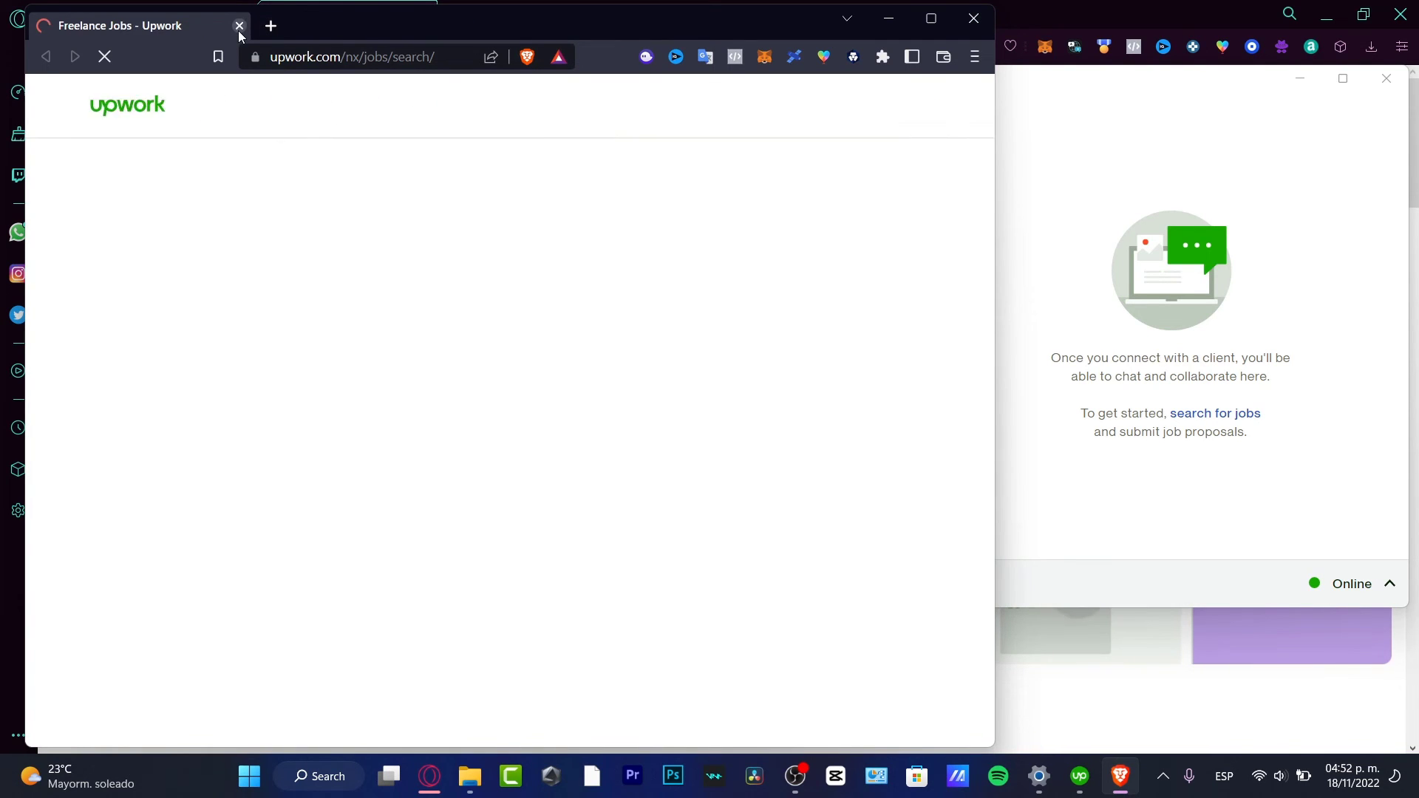
pyautogui.click(459, 25)
pyautogui.click(808, 397)
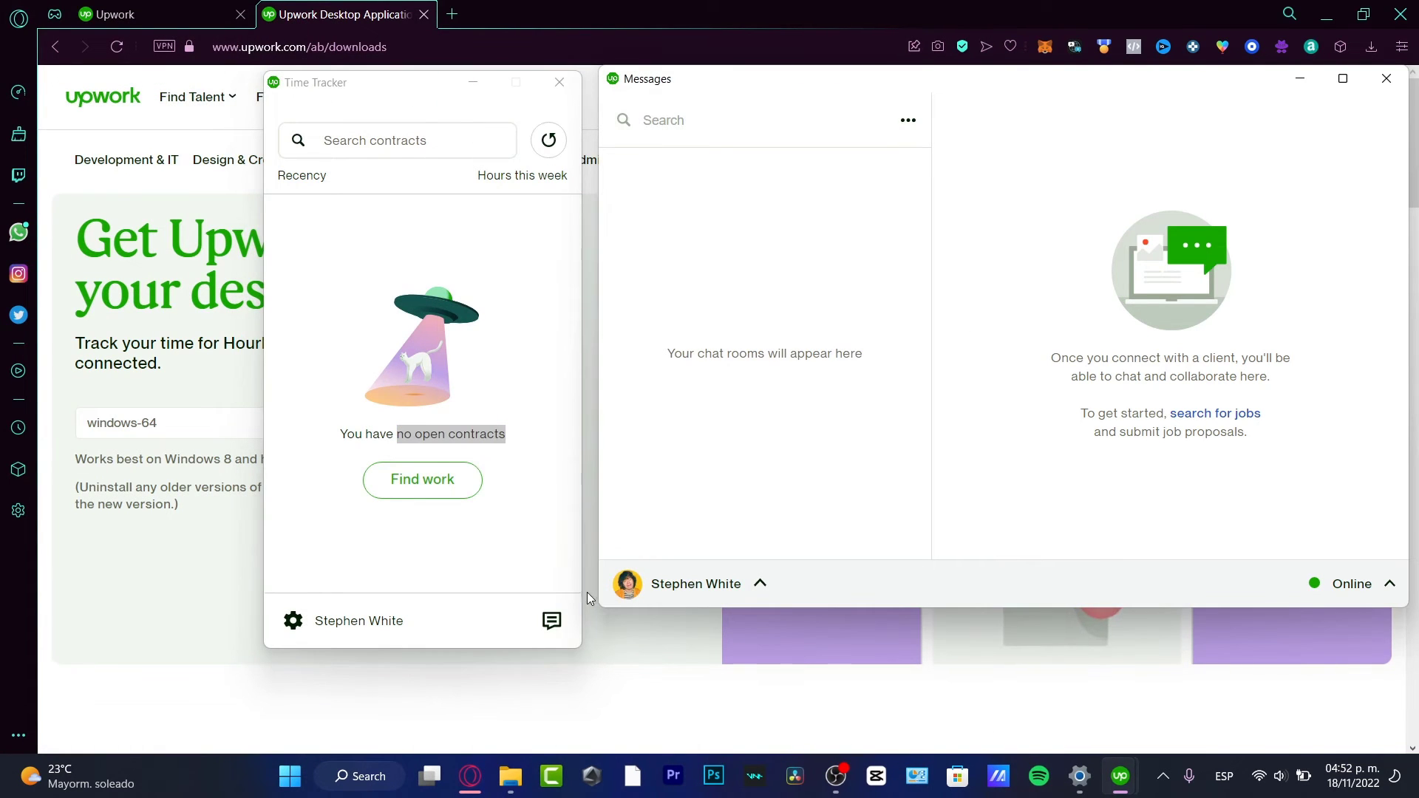
# - Open the messaging options (⋯) menu in the Messages window
pyautogui.click(755, 583)
pyautogui.click(928, 145)
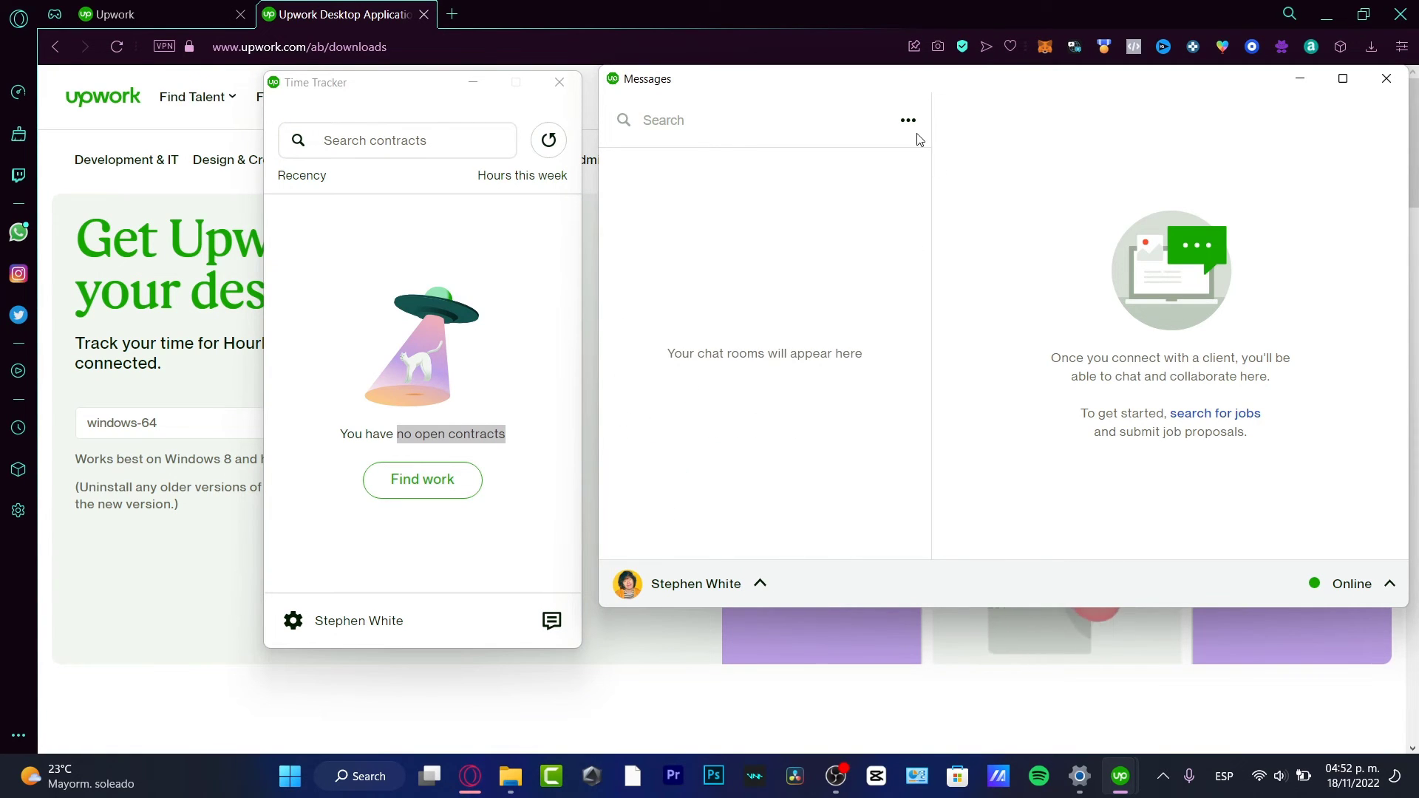
pyautogui.click(908, 122)
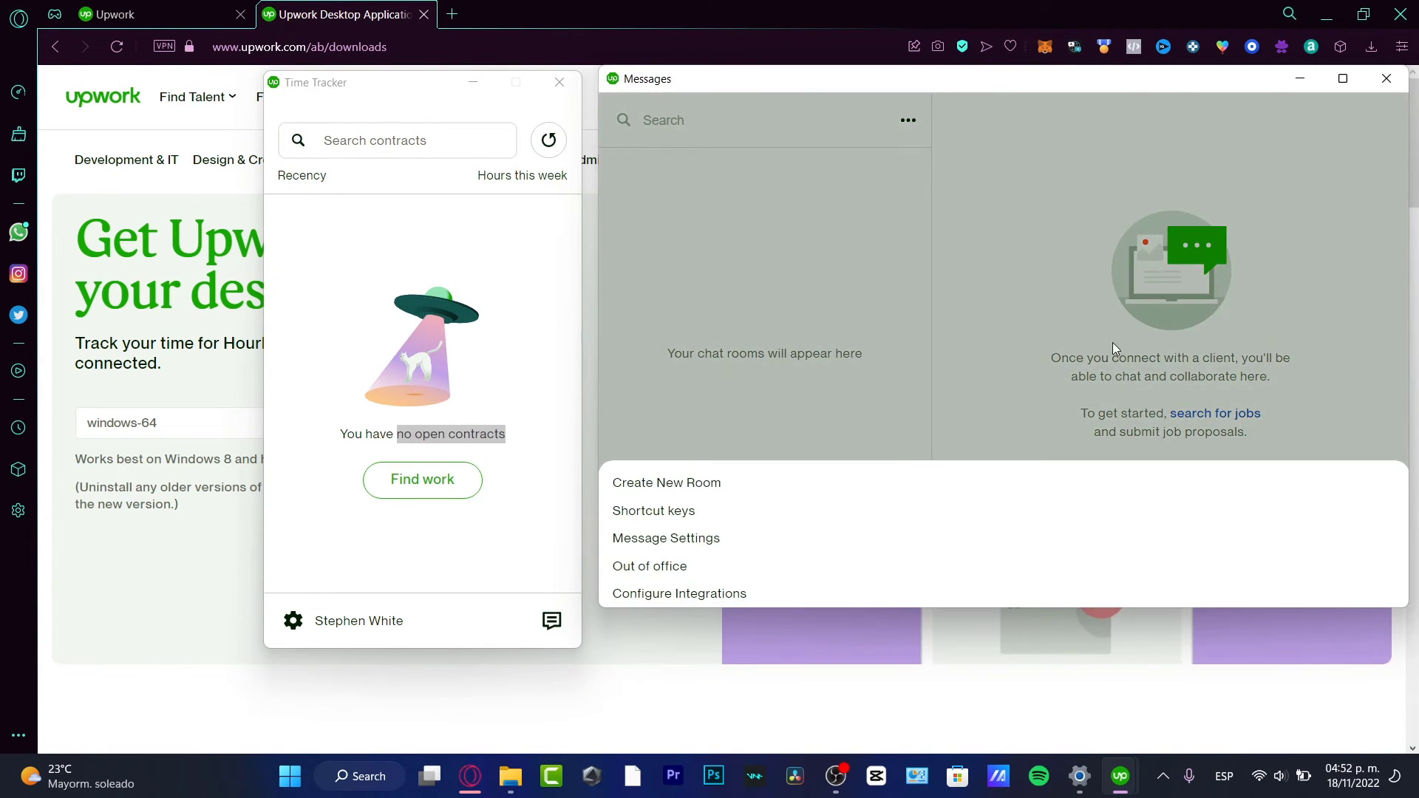
pyautogui.click(1014, 356)
pyautogui.click(760, 583)
pyautogui.click(906, 122)
pyautogui.click(907, 123)
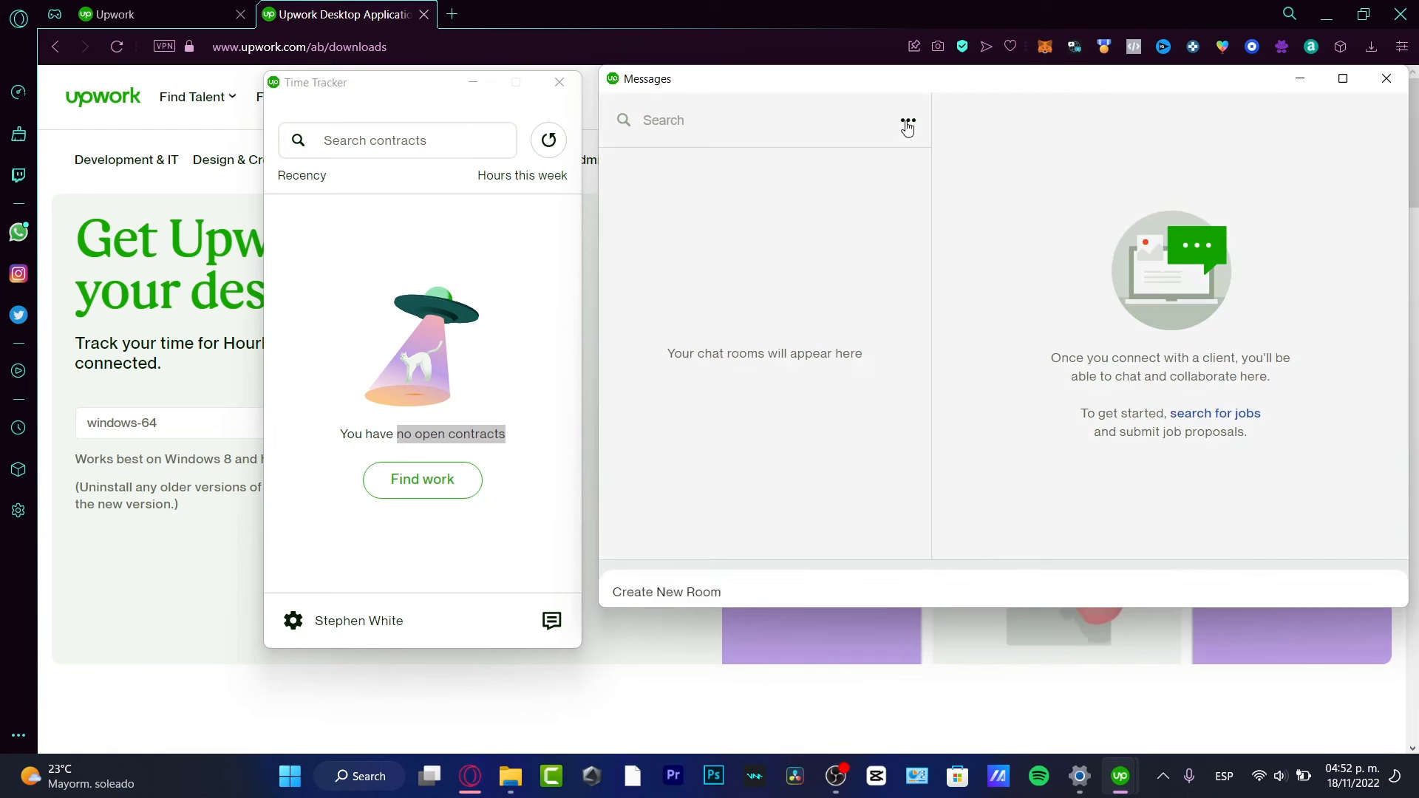
# - Turn on out-of-office replies starting 2022-11-18, keeping the default message
pyautogui.click(713, 567)
pyautogui.click(912, 277)
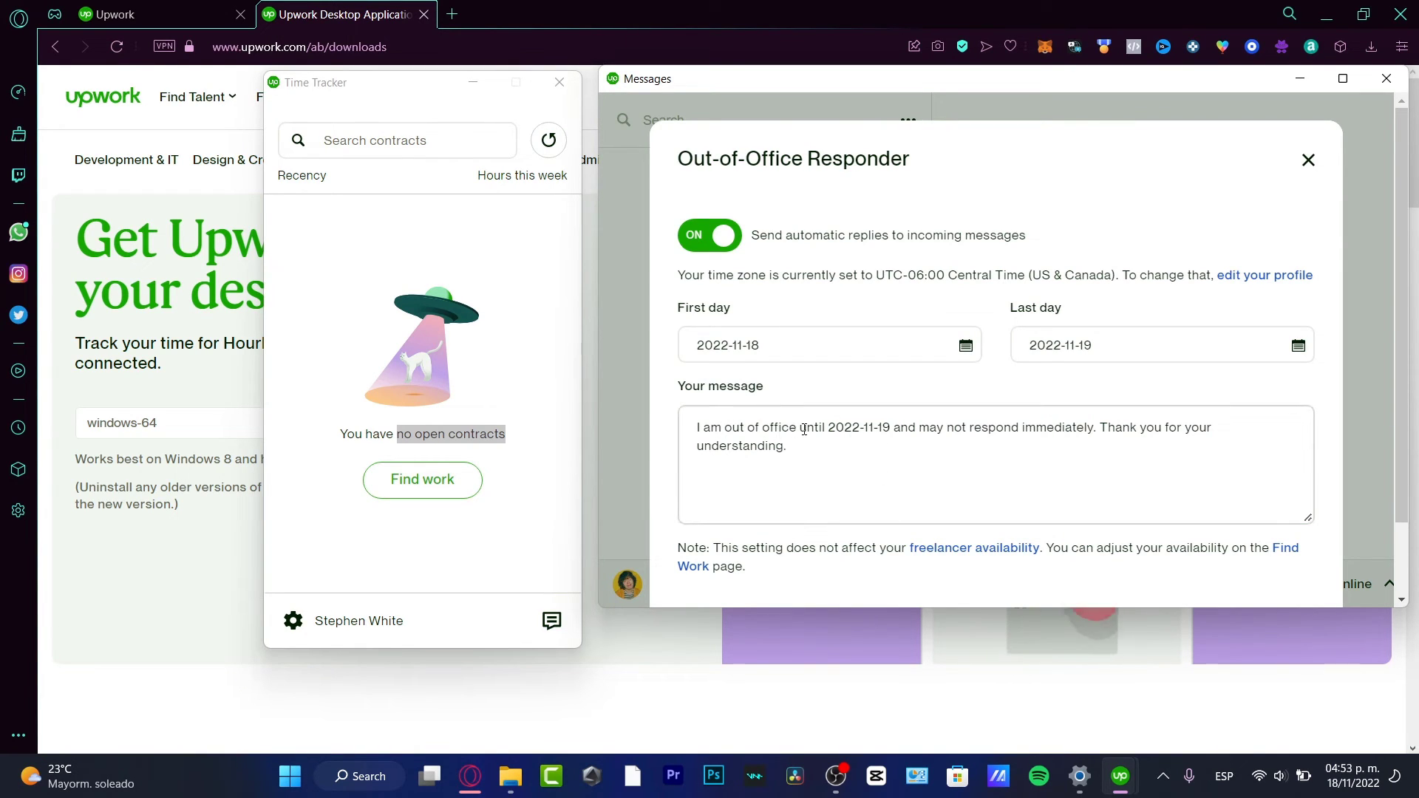
pyautogui.moveTo(833, 426); pyautogui.dragTo(1203, 427)
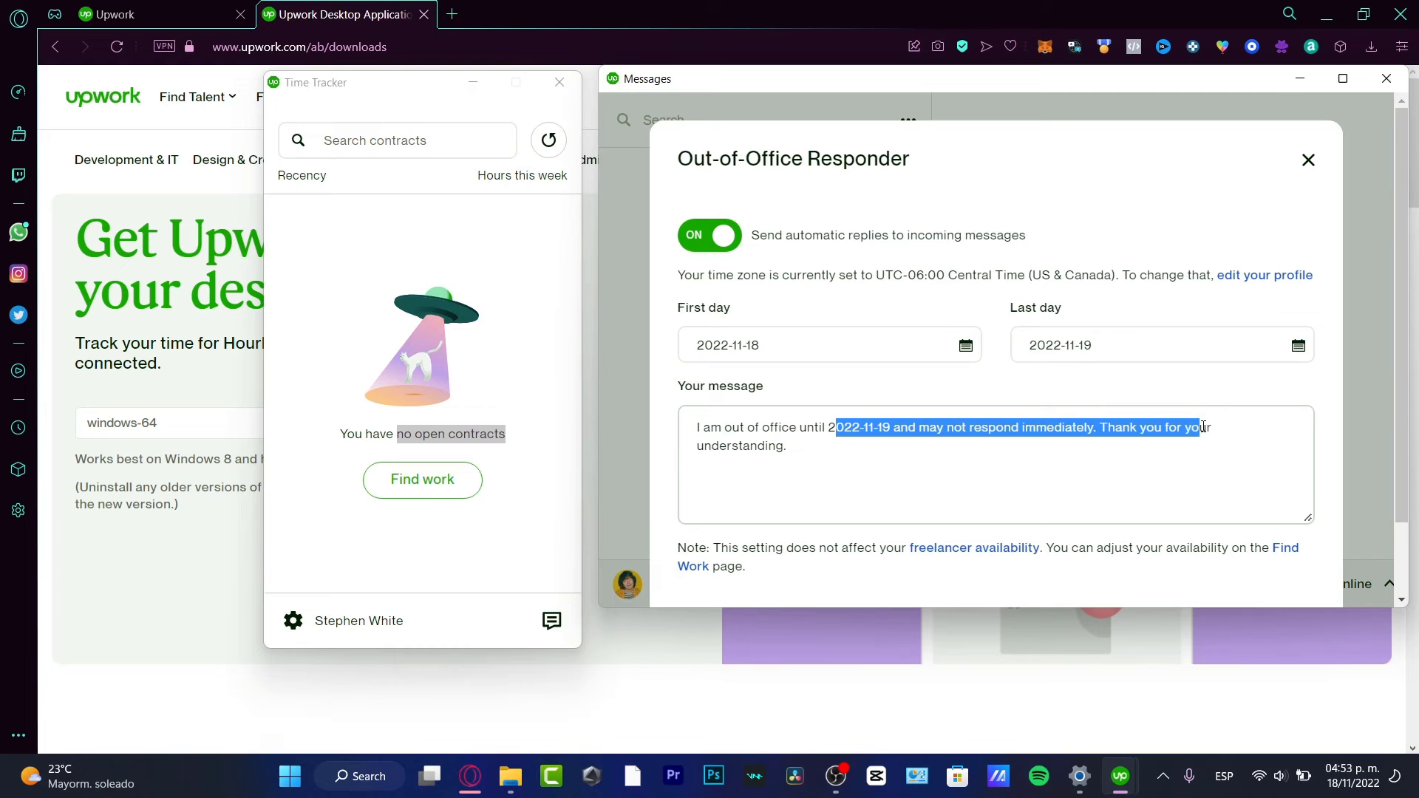
pyautogui.click(829, 439)
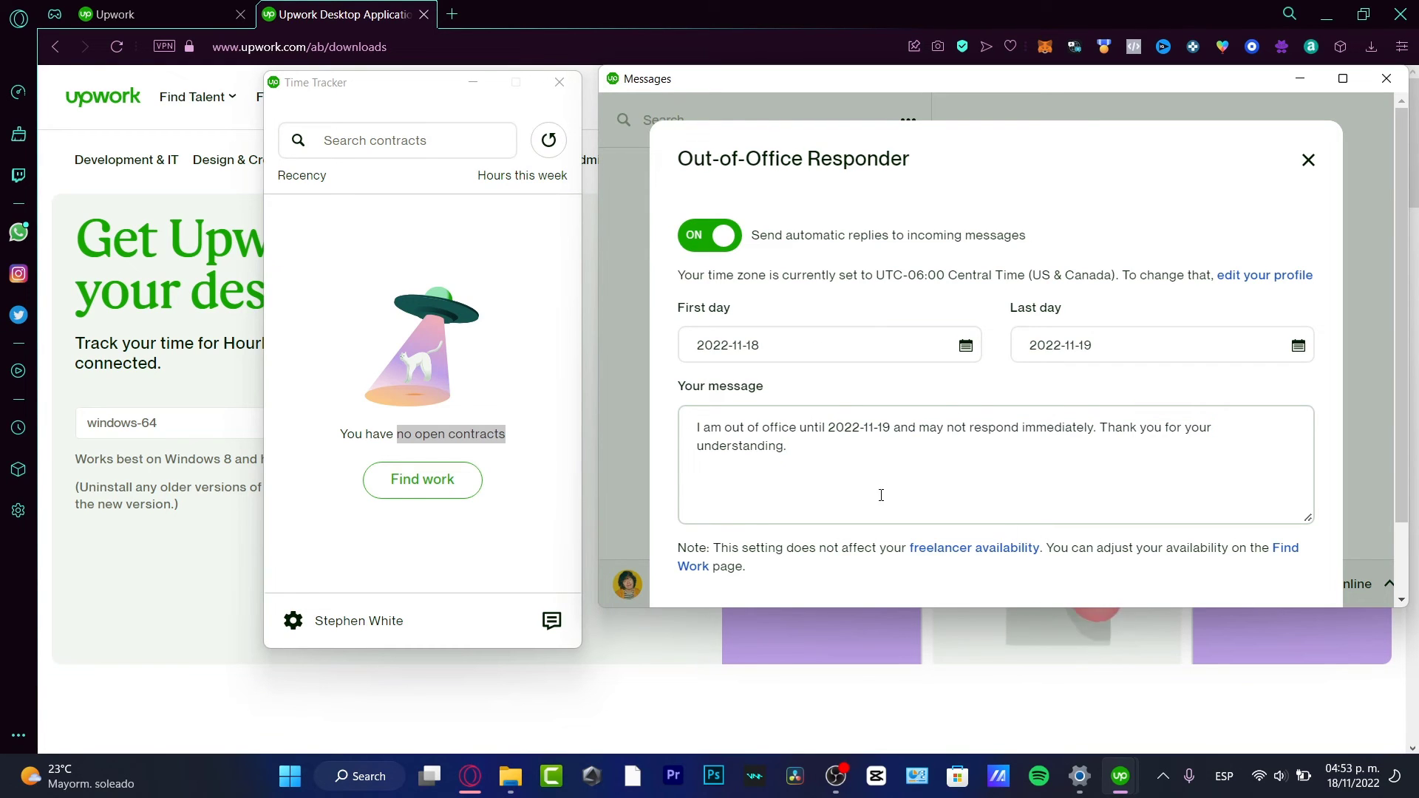
pyautogui.click(924, 345)
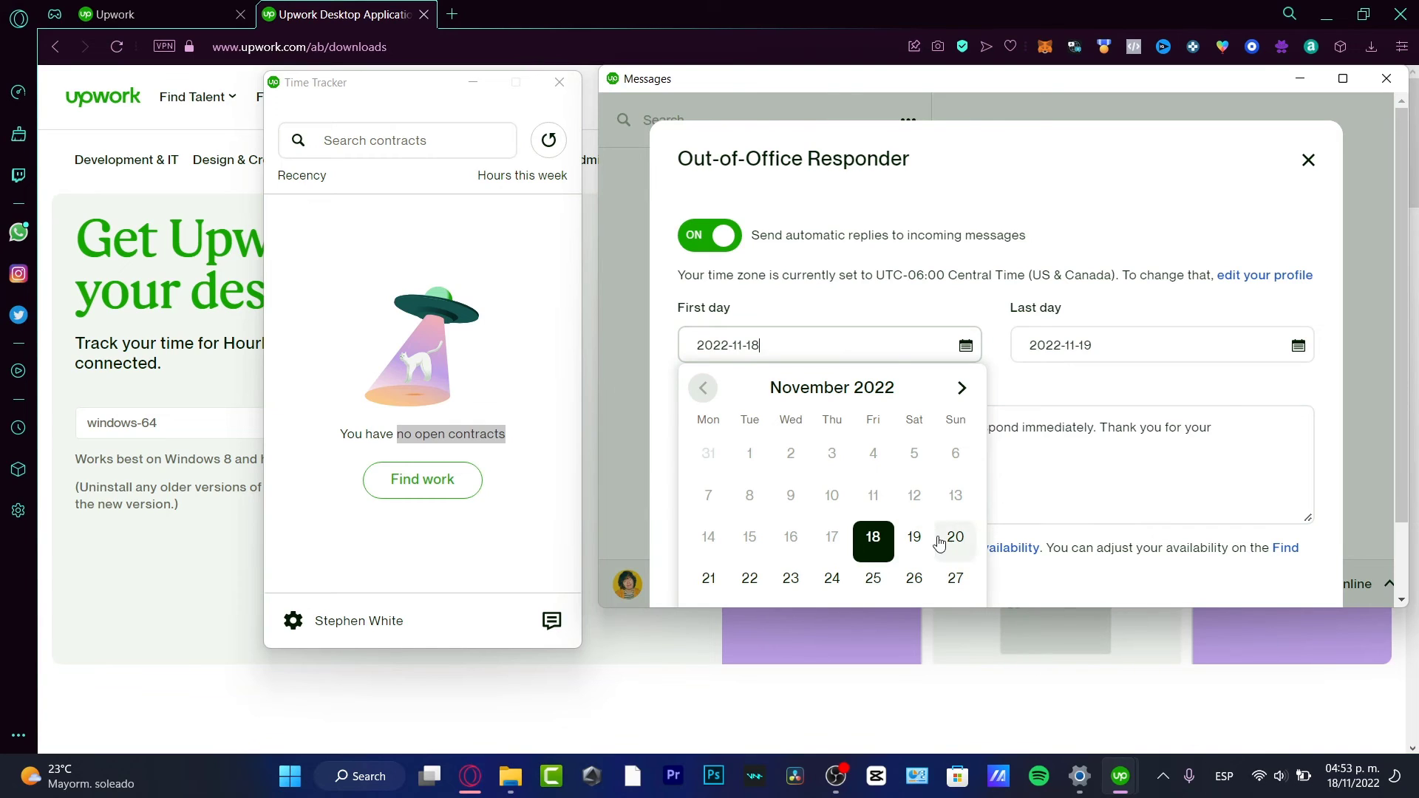
pyautogui.press('Escape')
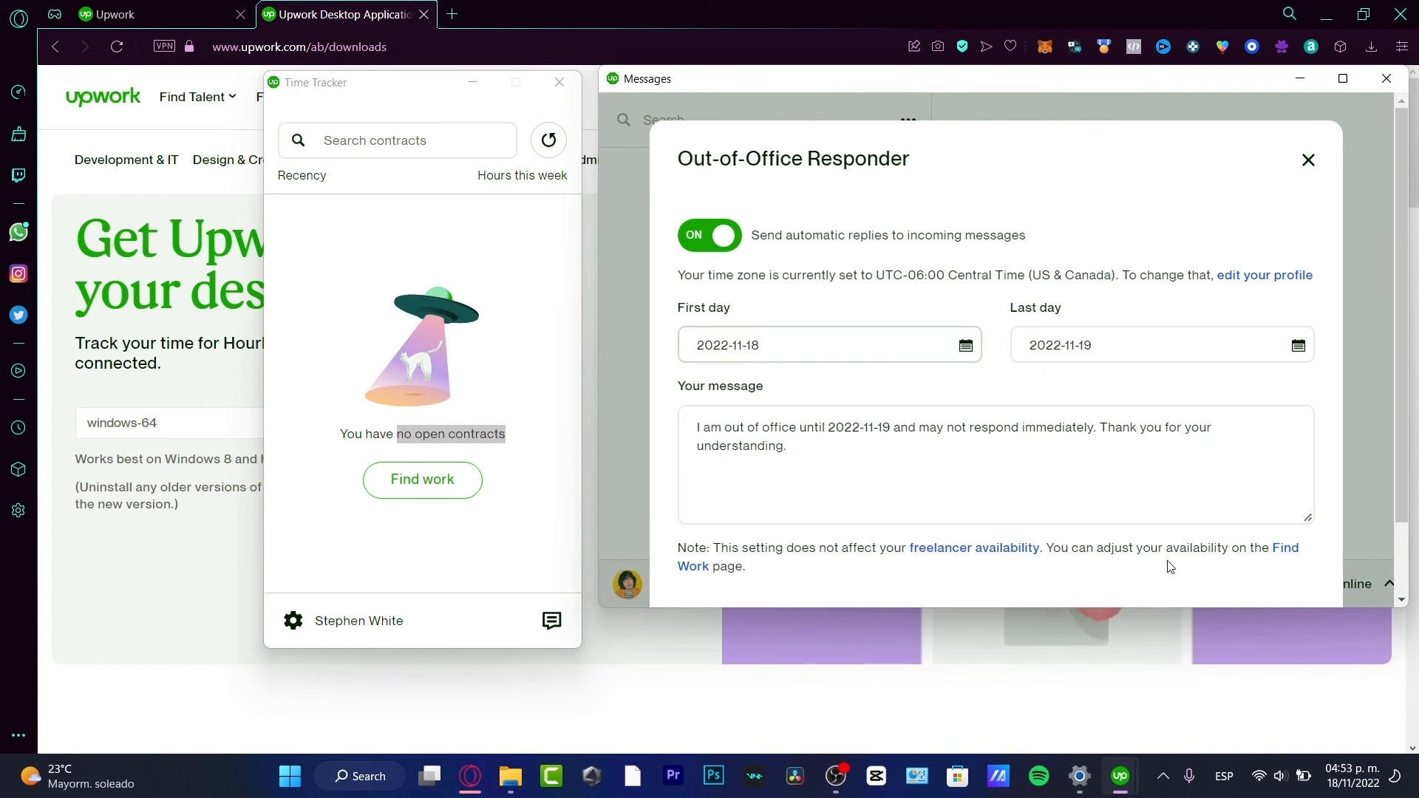
pyautogui.scroll(-2, 1138, 497)
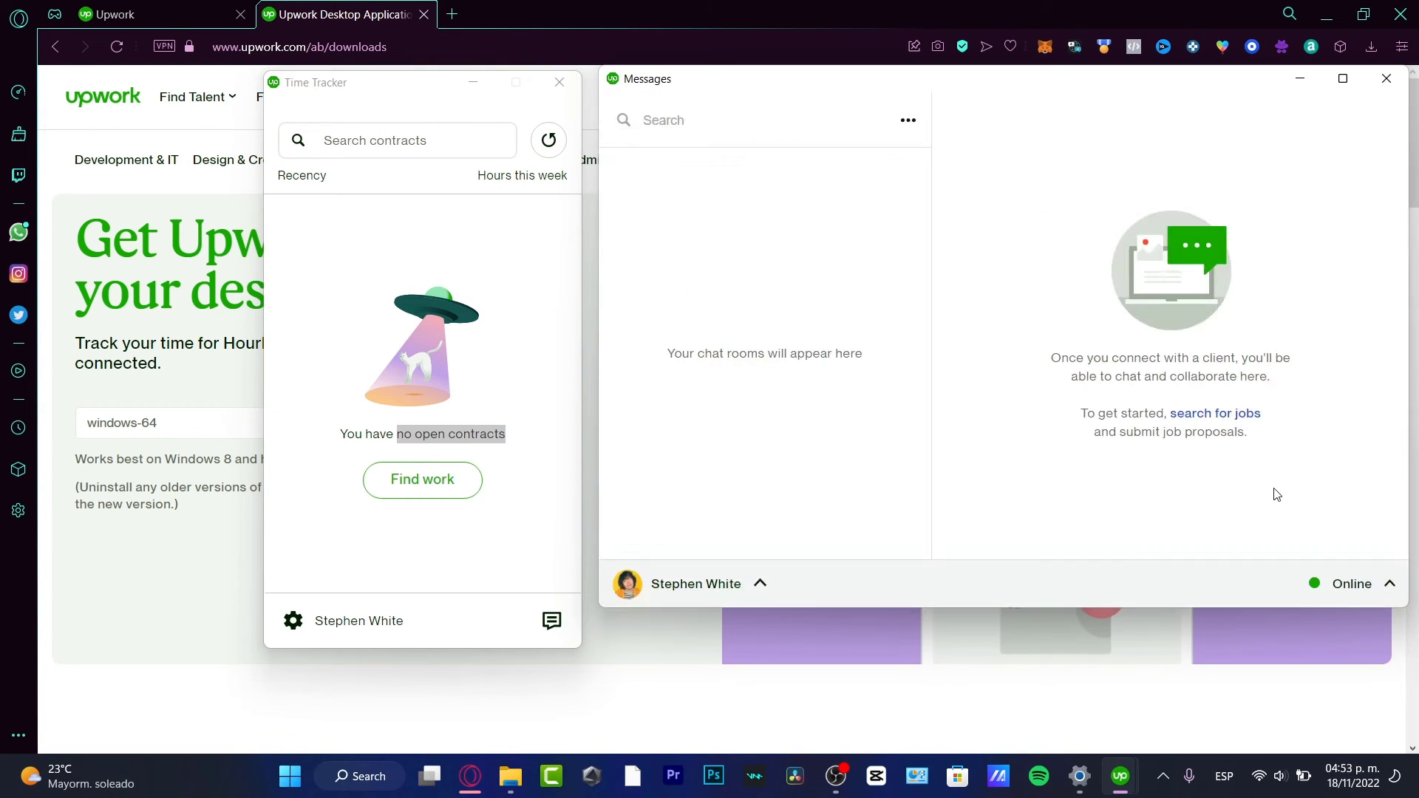
# - Check the status dropdown, keeping Online, and bring Messages in front of Time Tracker
pyautogui.click(1391, 591)
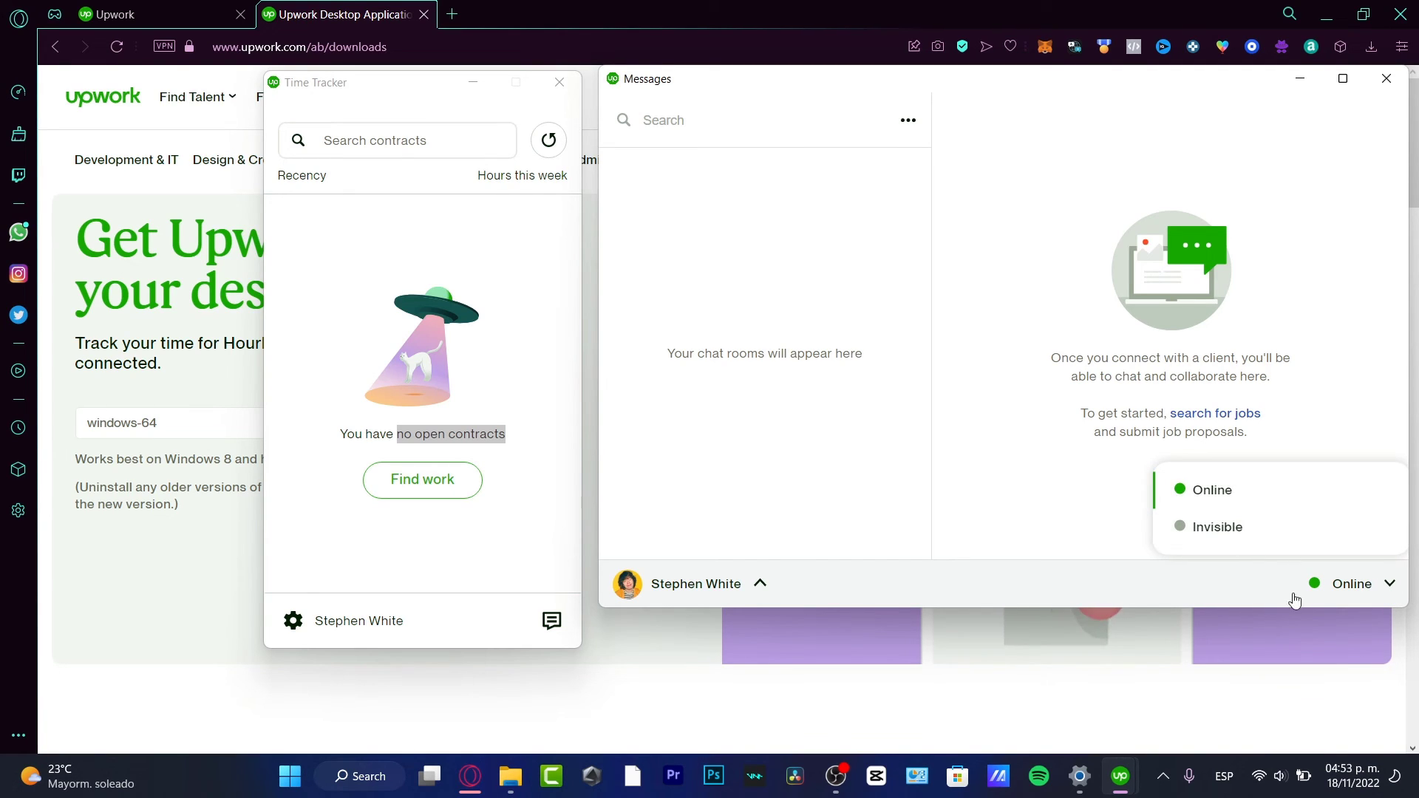
pyautogui.click(892, 399)
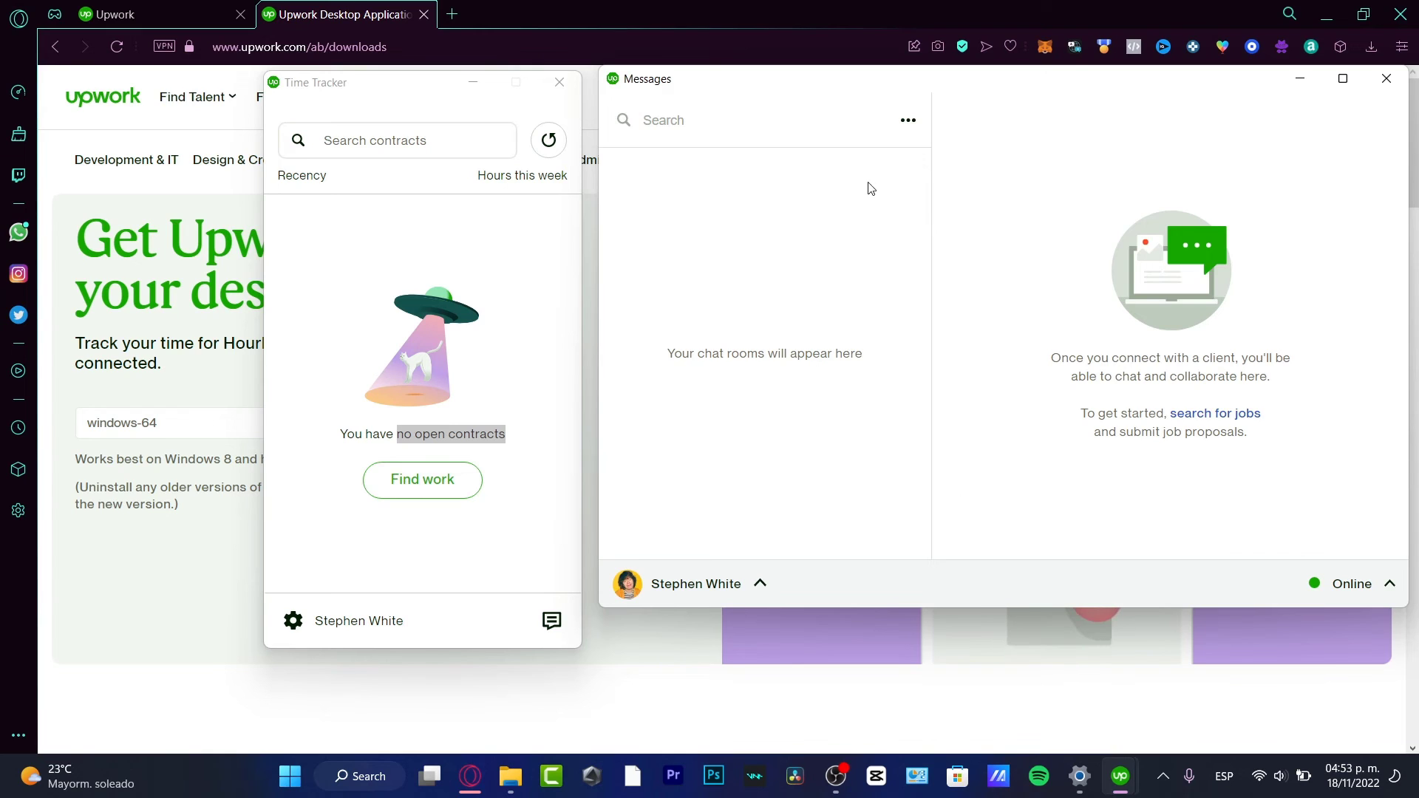
pyautogui.moveTo(337, 85); pyautogui.dragTo(341, 87)
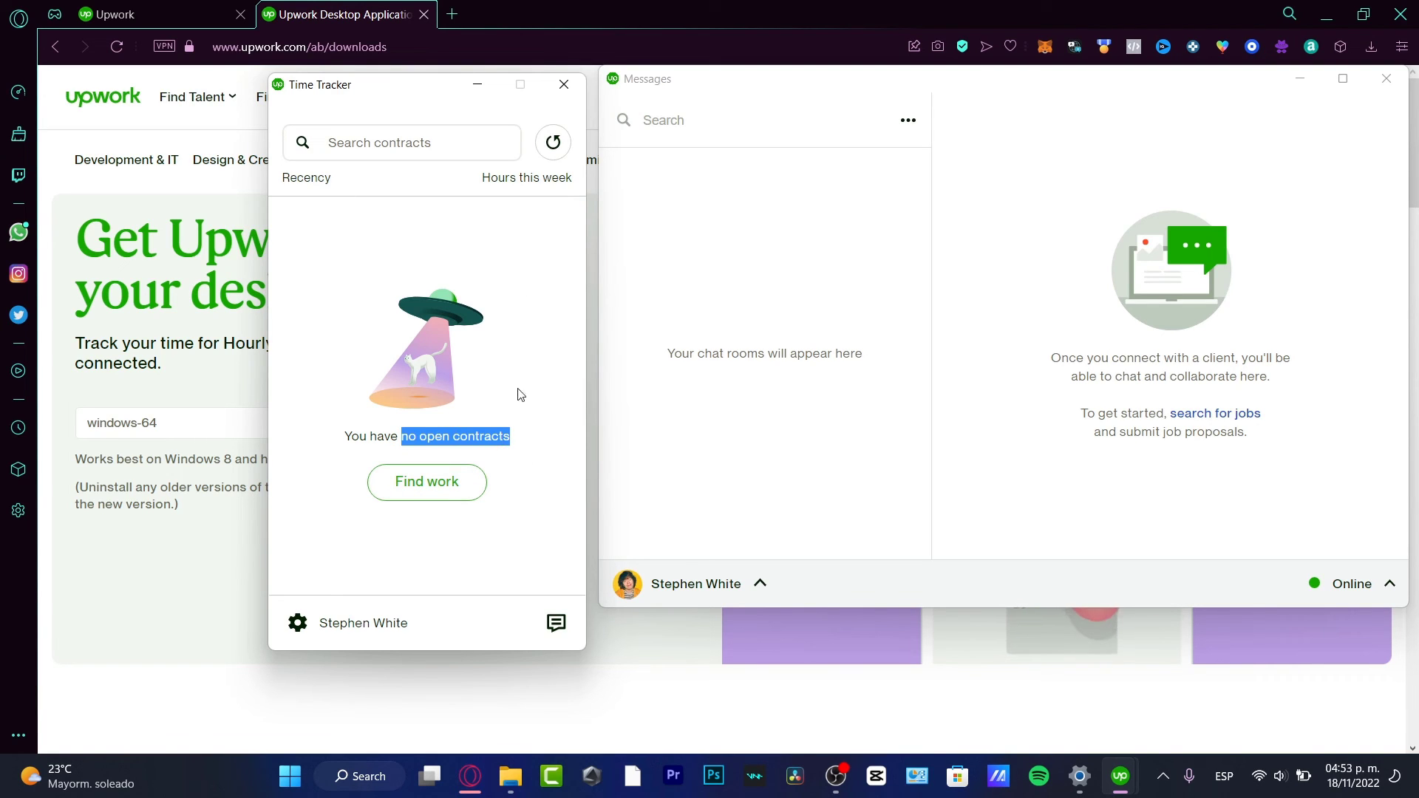
pyautogui.click(446, 355)
pyautogui.click(950, 316)
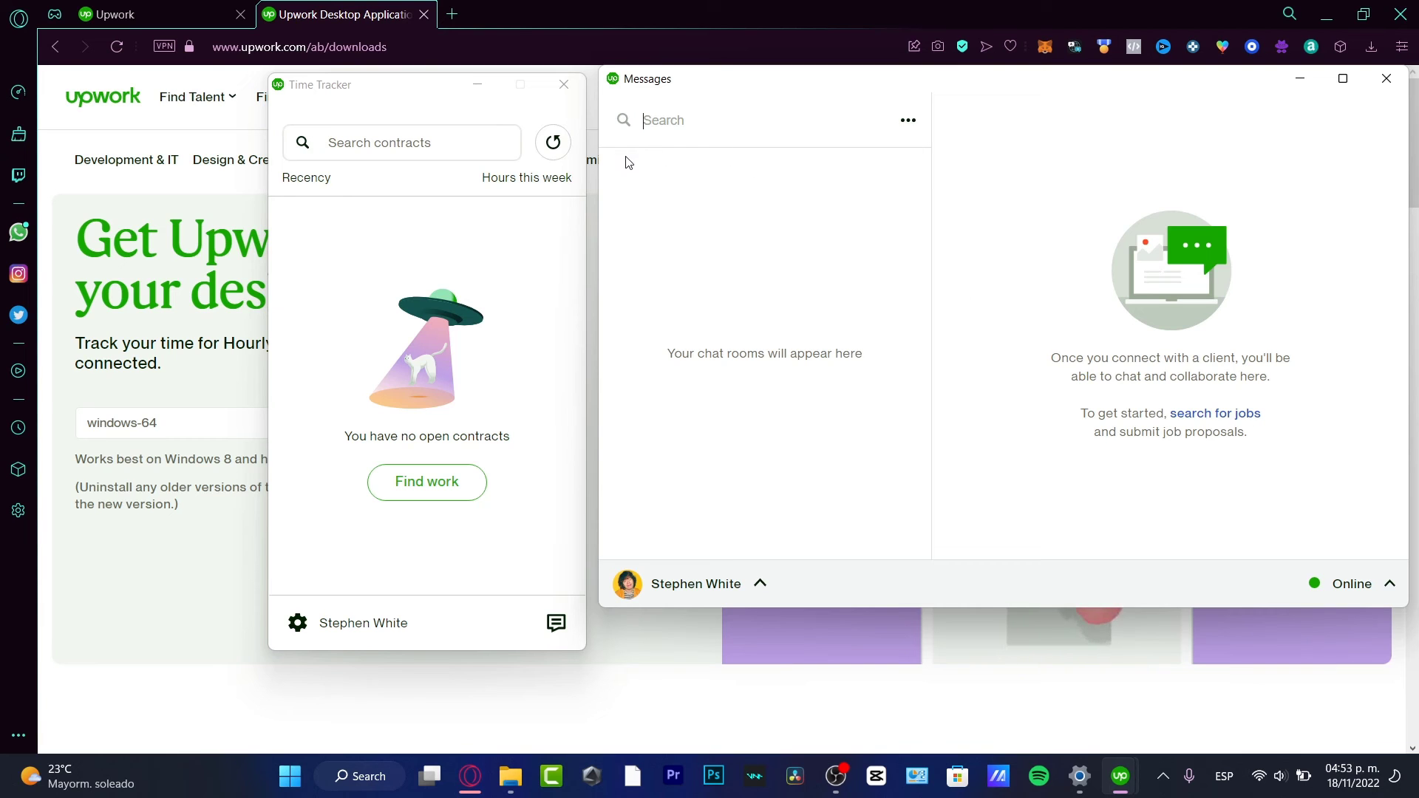
# - Close the Time Tracker window and dismiss the minimized-window notice for good
pyautogui.moveTo(1120, 776)
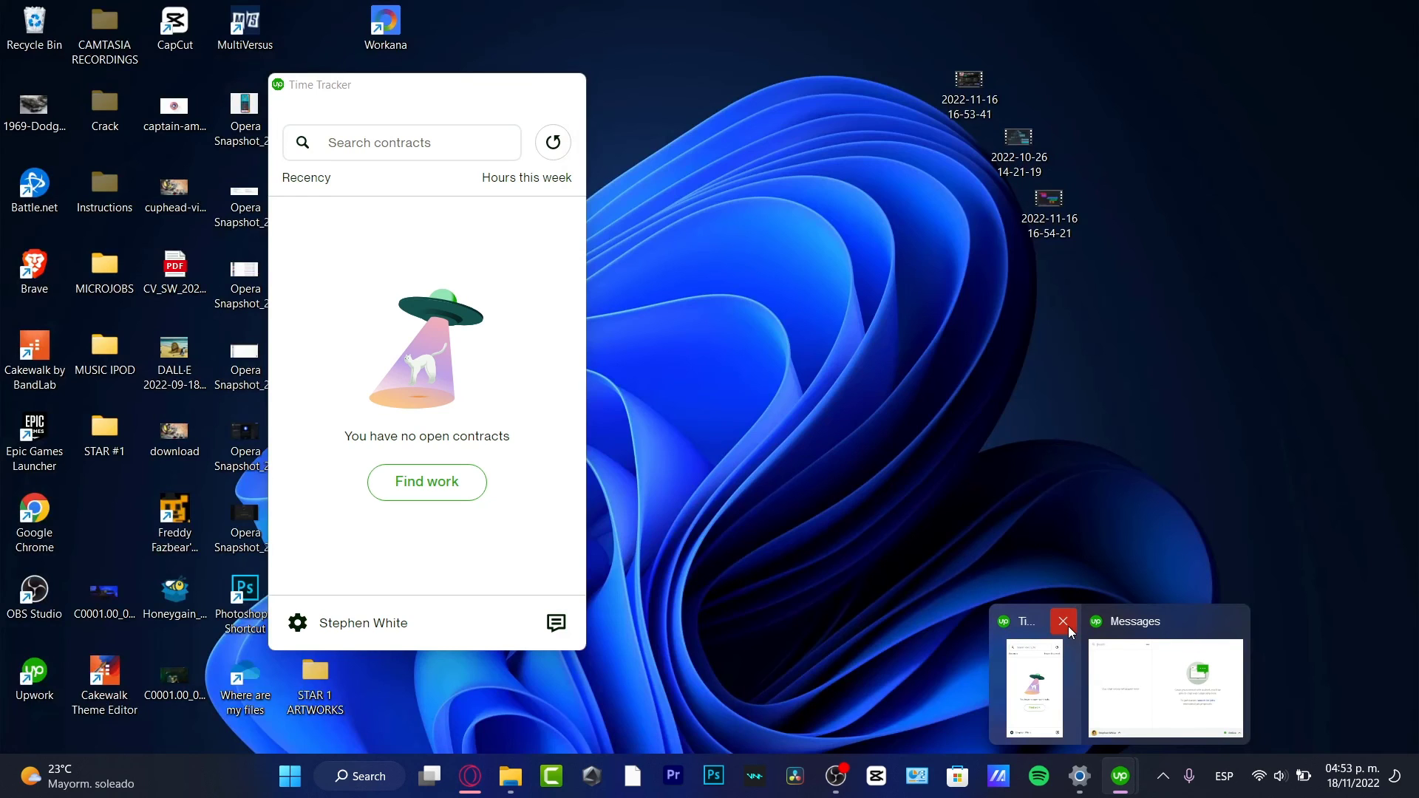
pyautogui.click(1066, 625)
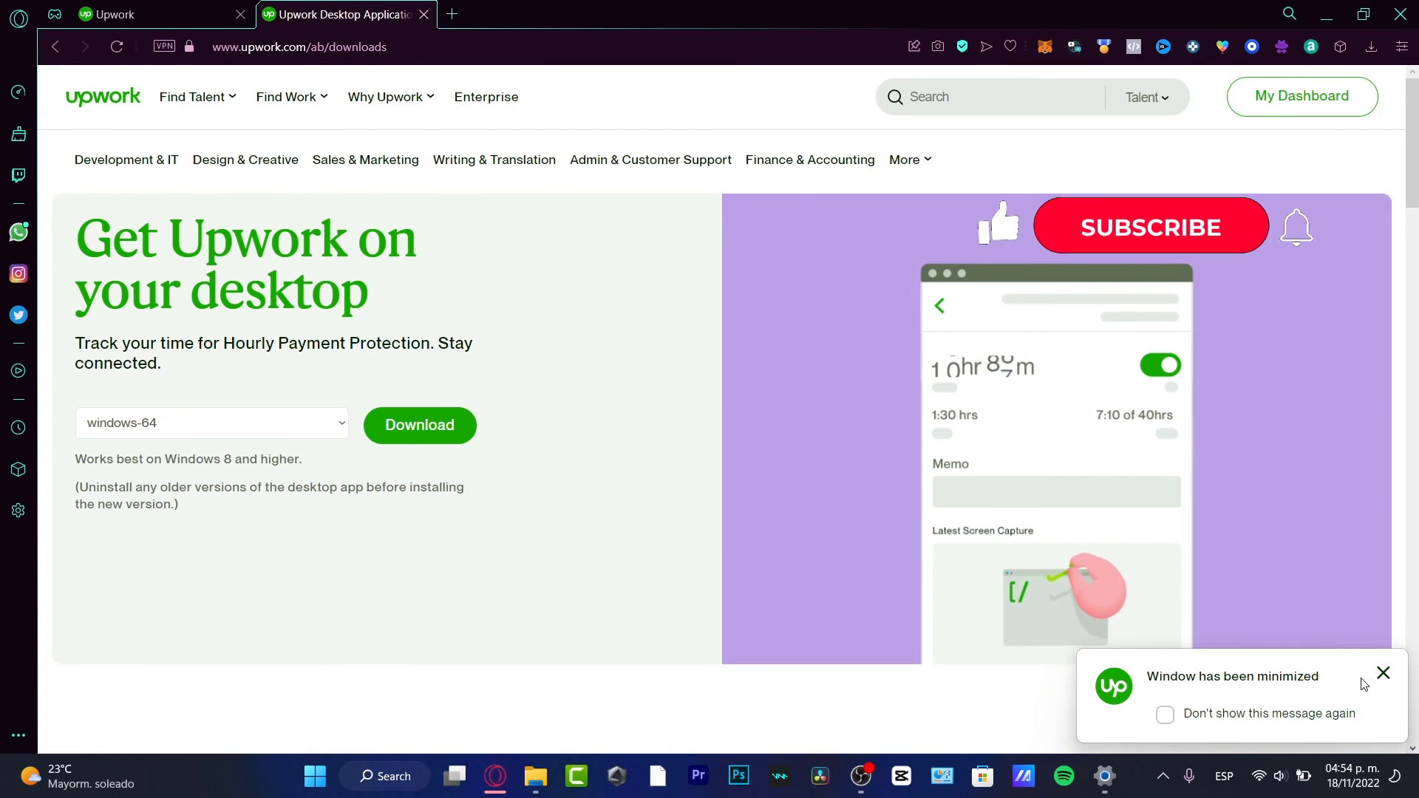
pyautogui.click(1165, 714)
pyautogui.click(1383, 676)
pyautogui.click(1163, 776)
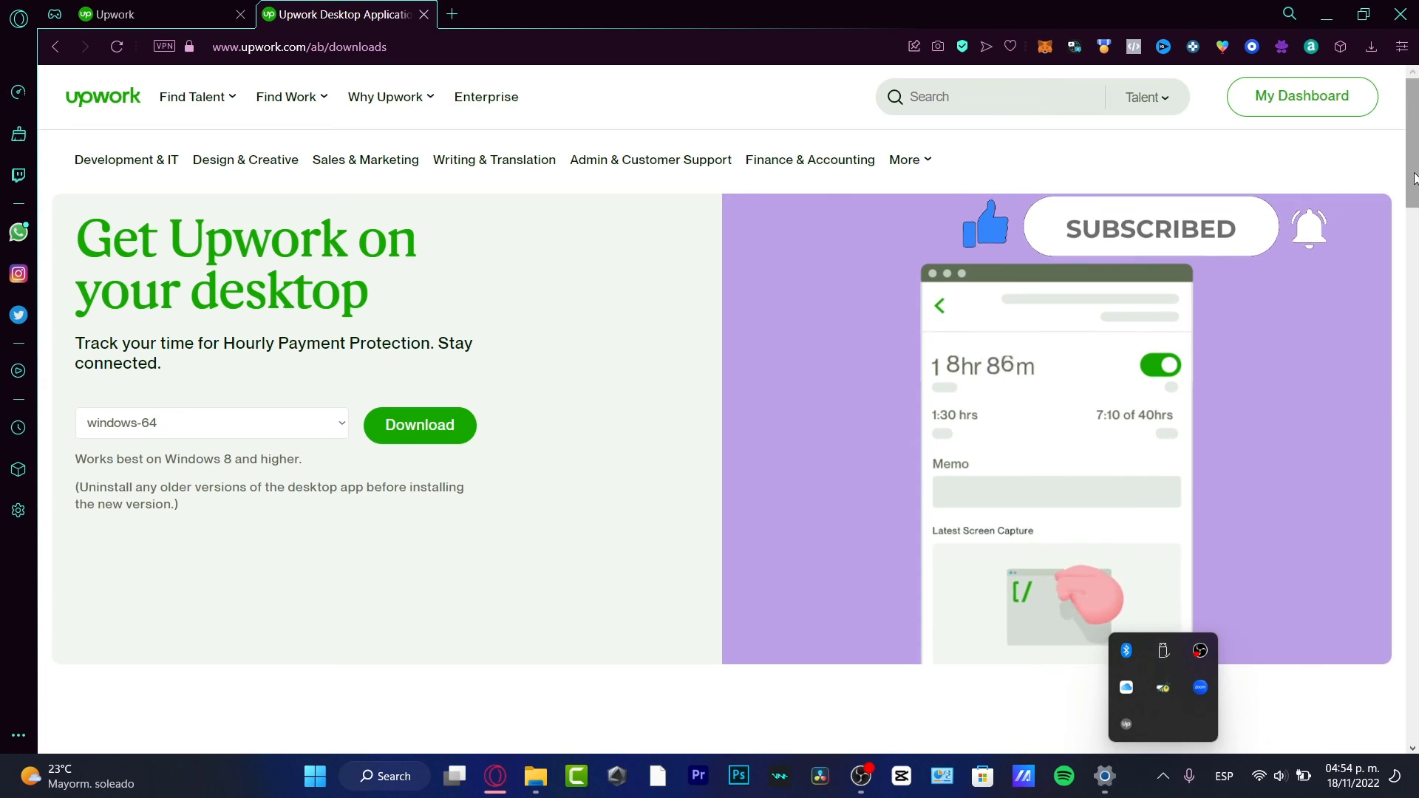
pyautogui.click(1411, 127)
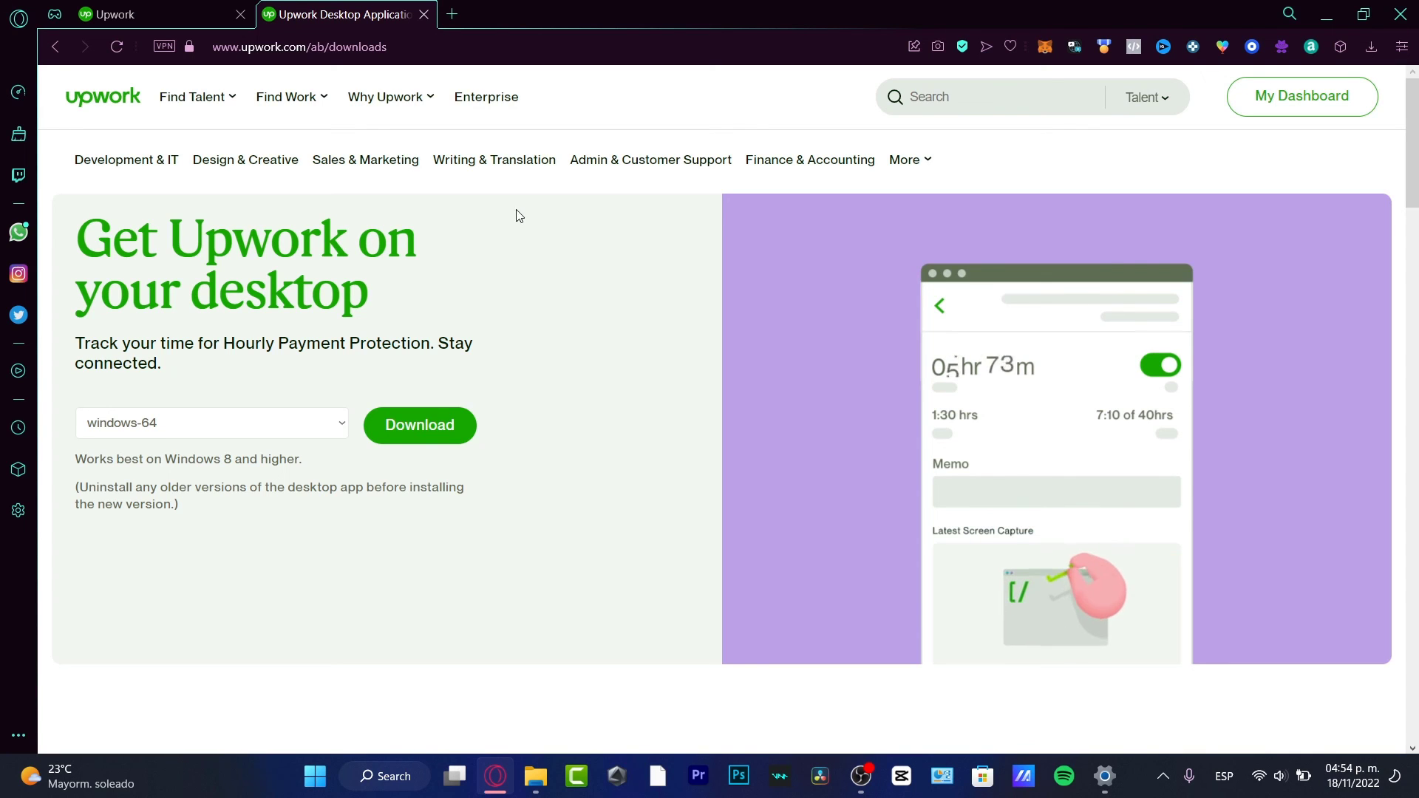
# - Open the Contact Us page from the download page footer and review its contacts
pyautogui.scroll(-10, 545, 225)
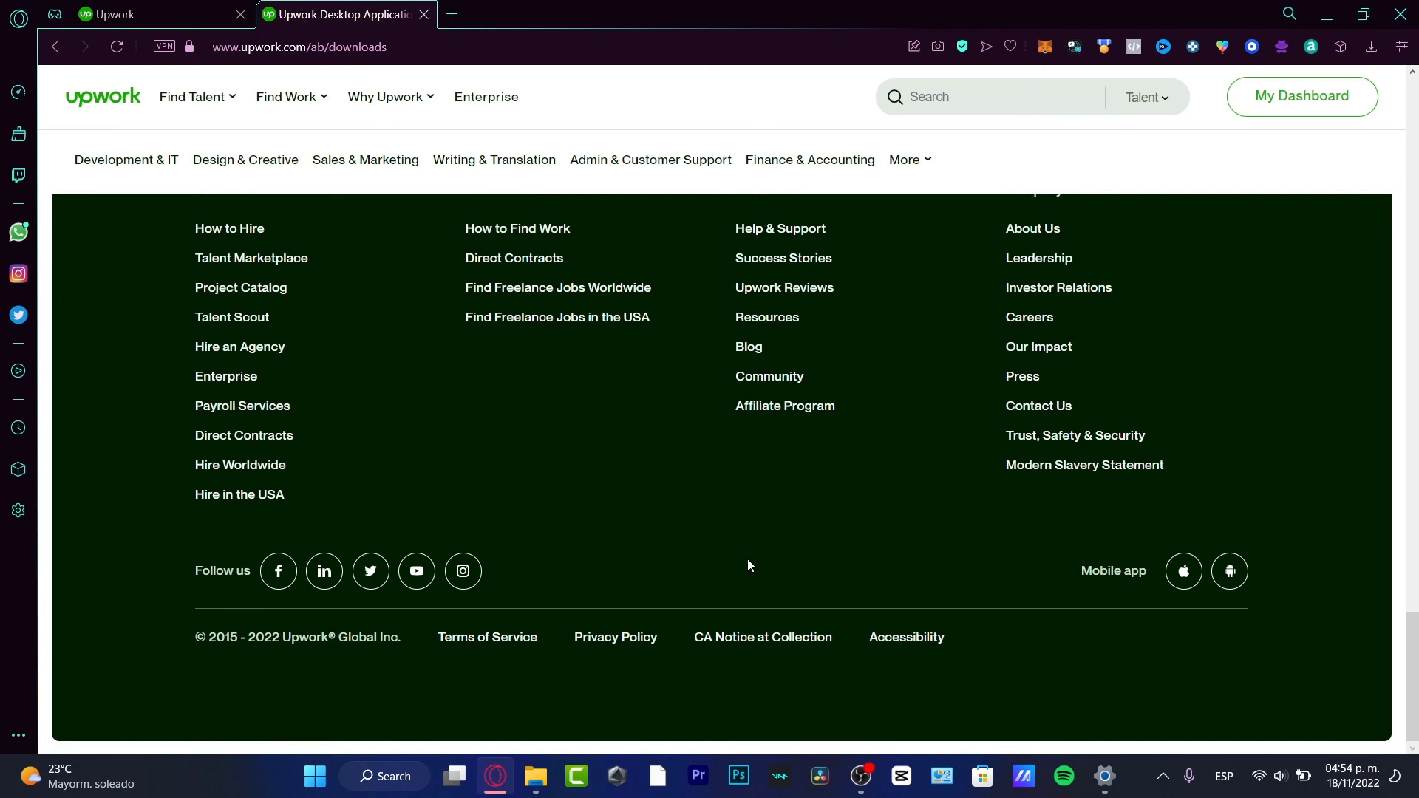
pyautogui.scroll(3, 748, 560)
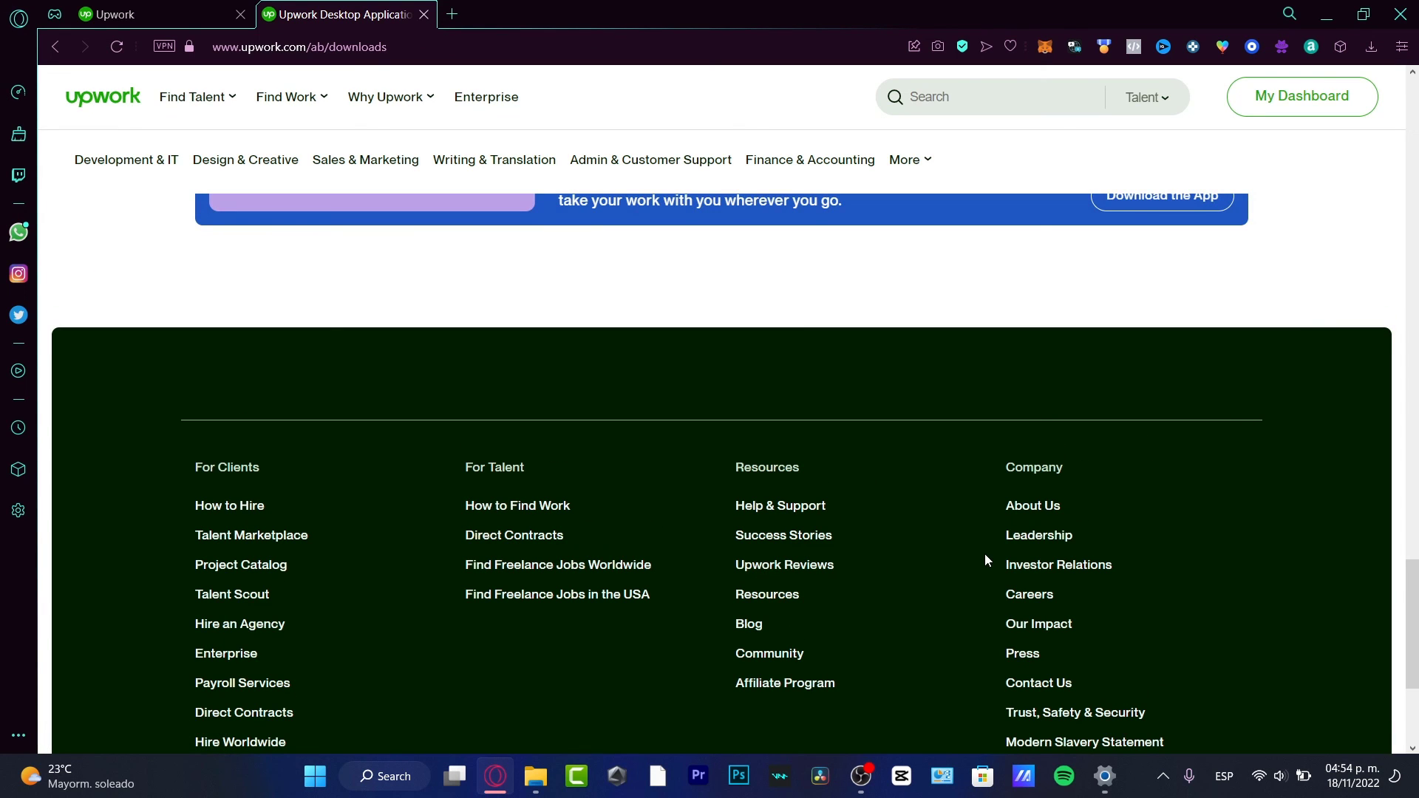
pyautogui.click(1053, 682)
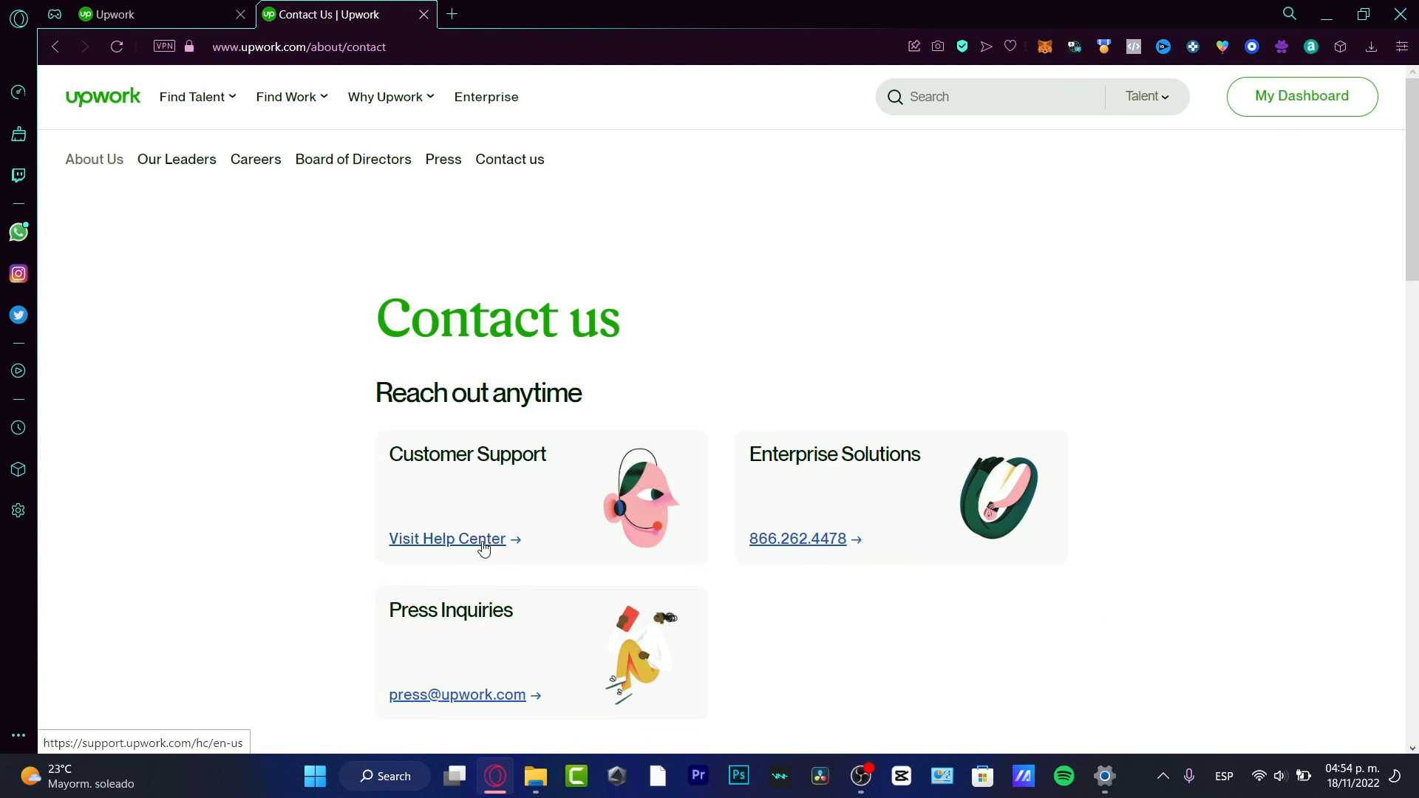
pyautogui.scroll(-3, 485, 542)
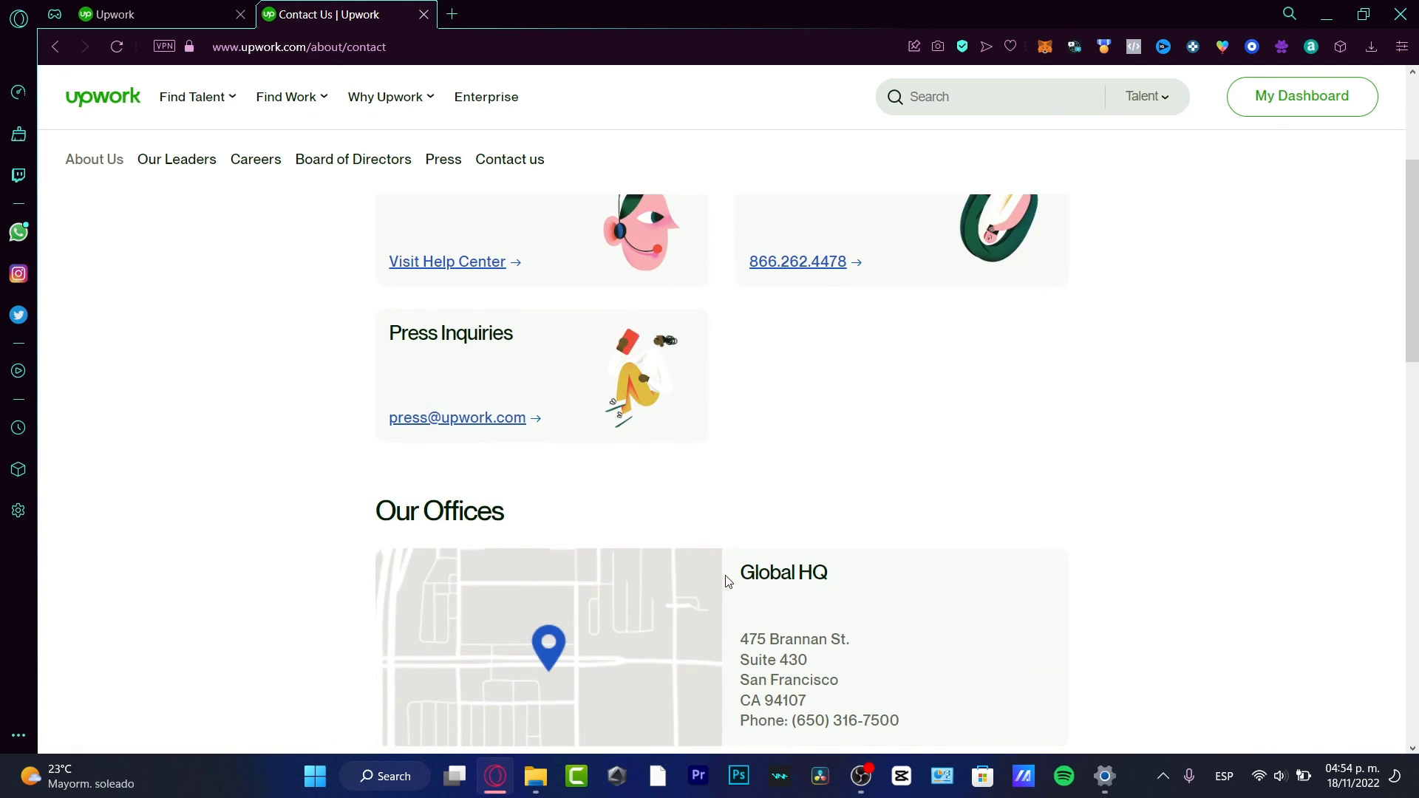
pyautogui.scroll(-3, 724, 577)
pyautogui.scroll(7, 742, 591)
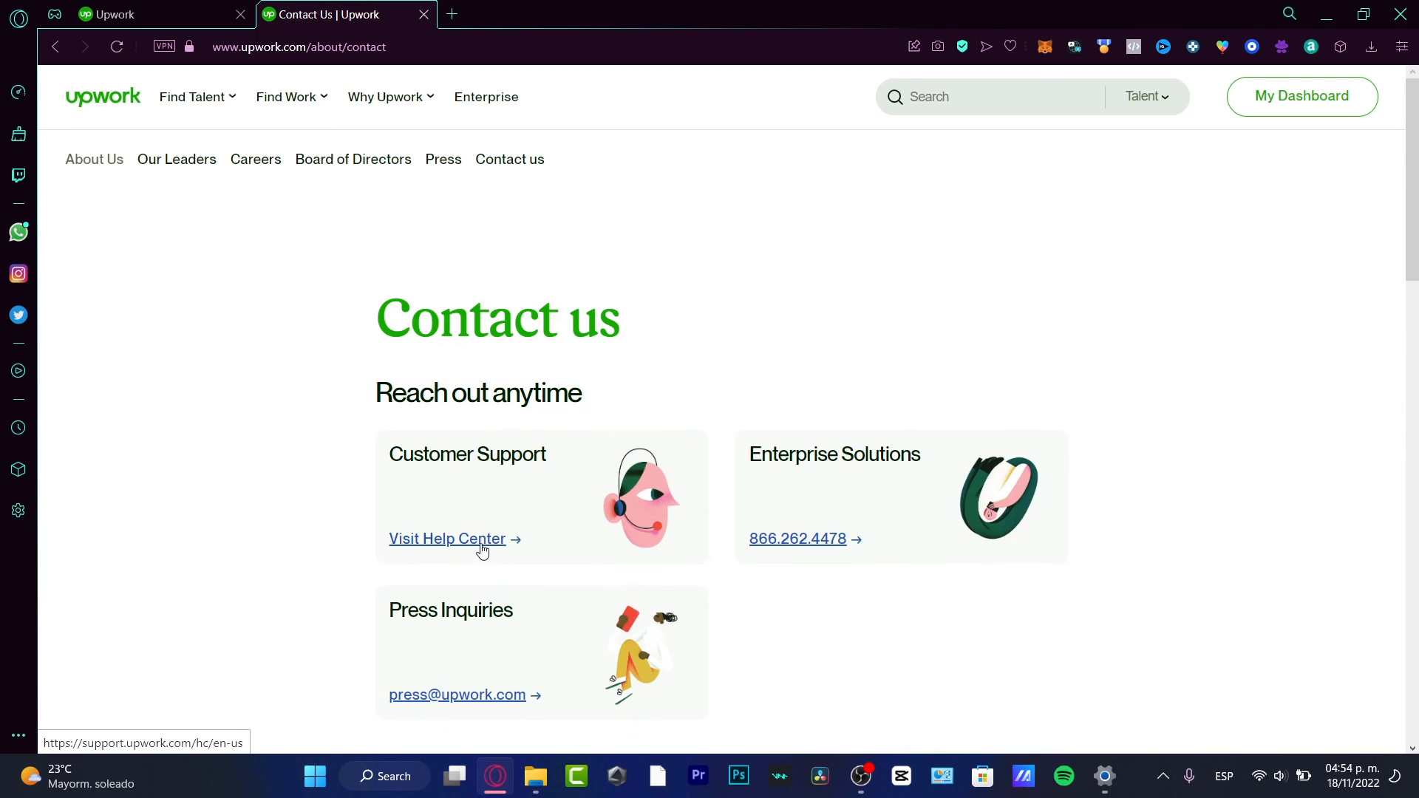